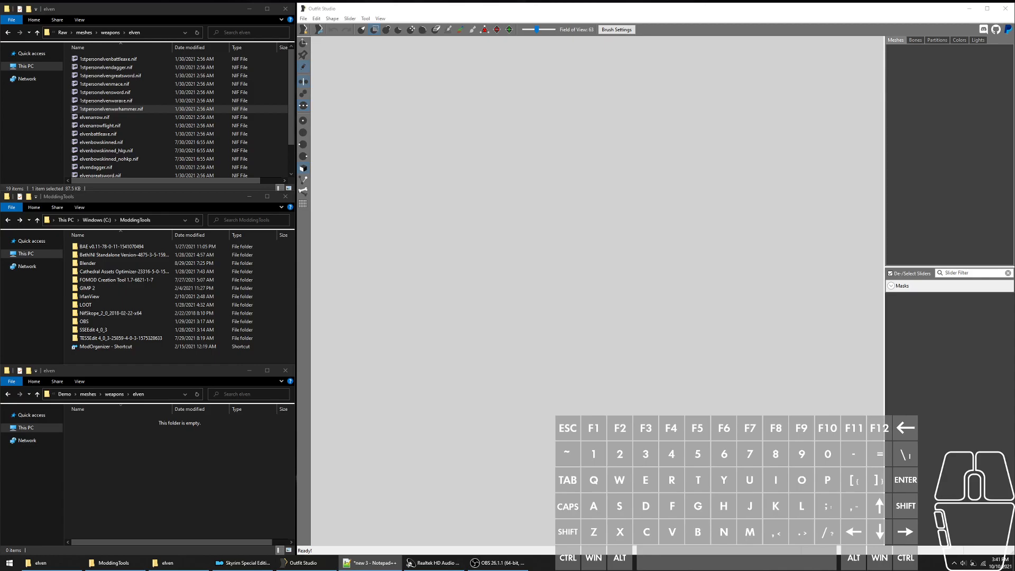
Step: Load 1stpersonelvenwarhammer.nif from the Raw elven weapons folder into Outfit Studio
click(499, 206)
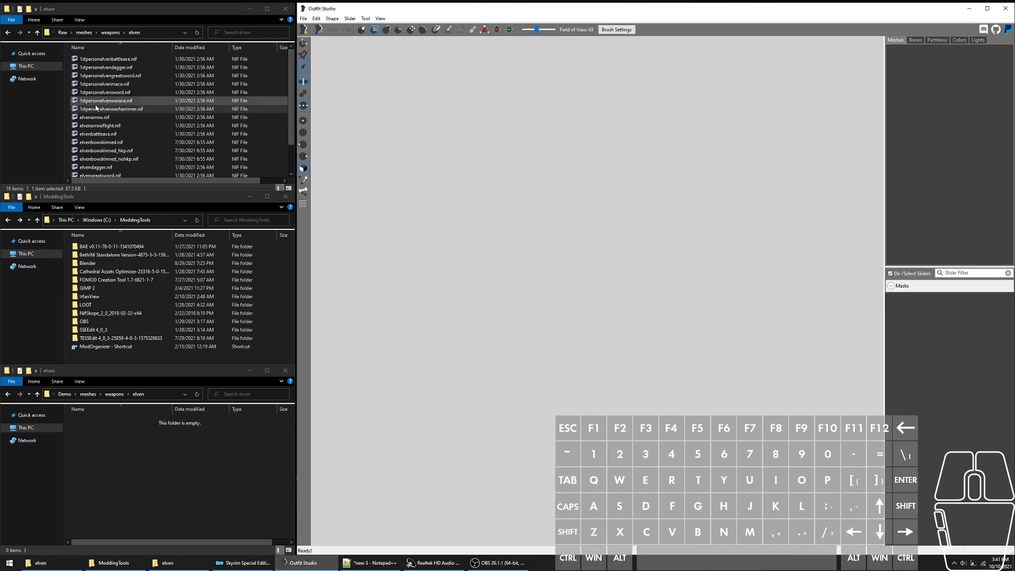
drag(95, 104, 552, 233)
scroll(607, 296, up, 2)
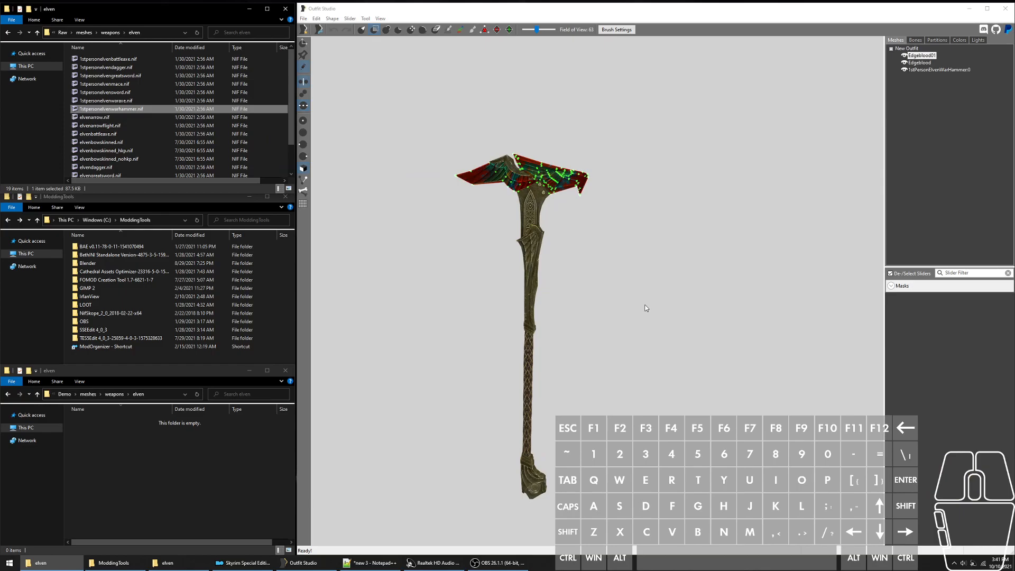
scroll(694, 298, up, 1)
scroll(750, 268, down, 1)
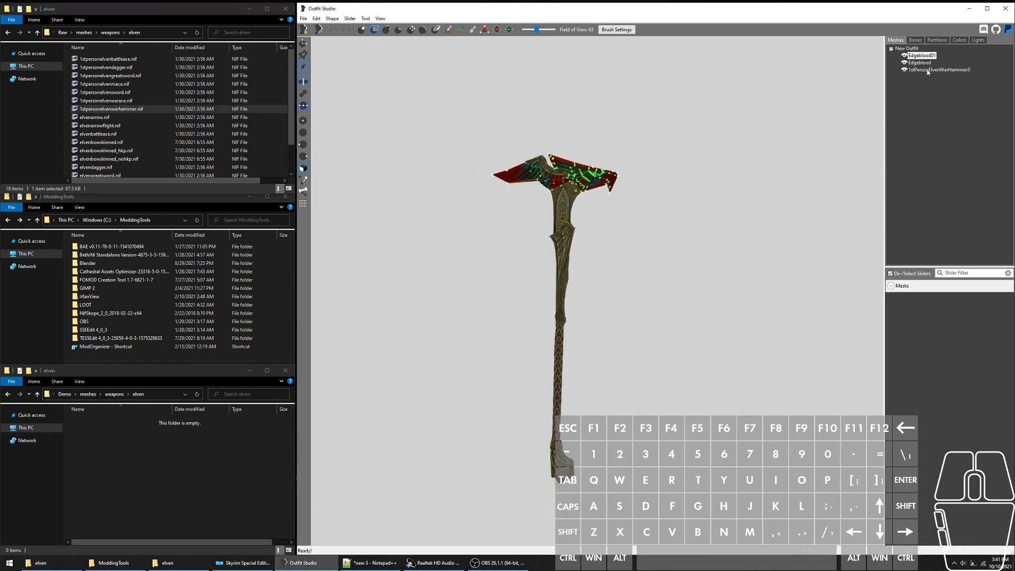
Step: Mask the upper section of the shaft below the head on the 1stPersonElvenWarHammer:0 mesh
click(567, 229)
scroll(424, 333, up, 1)
drag(546, 203, 558, 254)
scroll(322, 337, down, 5)
scroll(464, 277, up, 4)
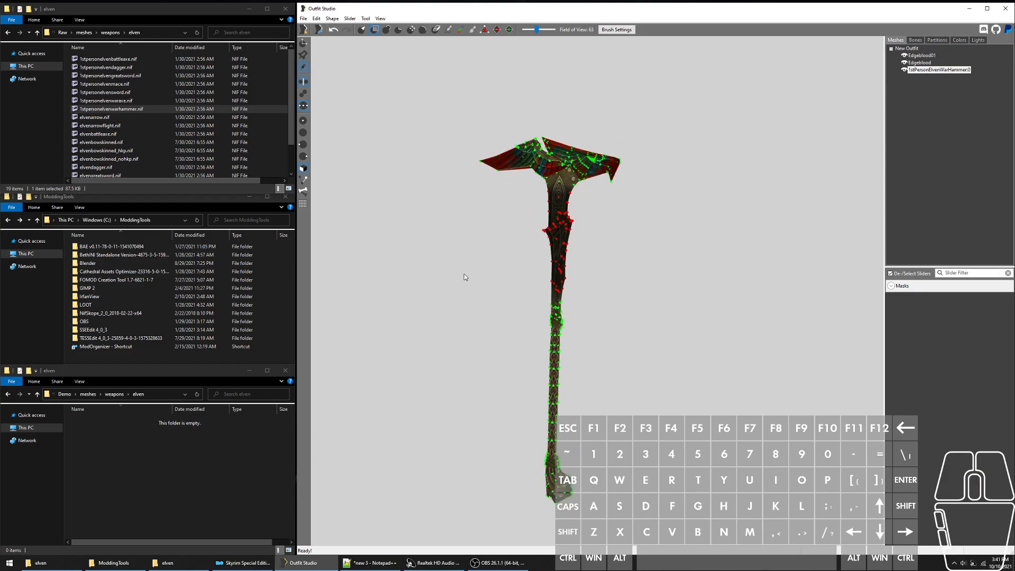
scroll(513, 257, down, 2)
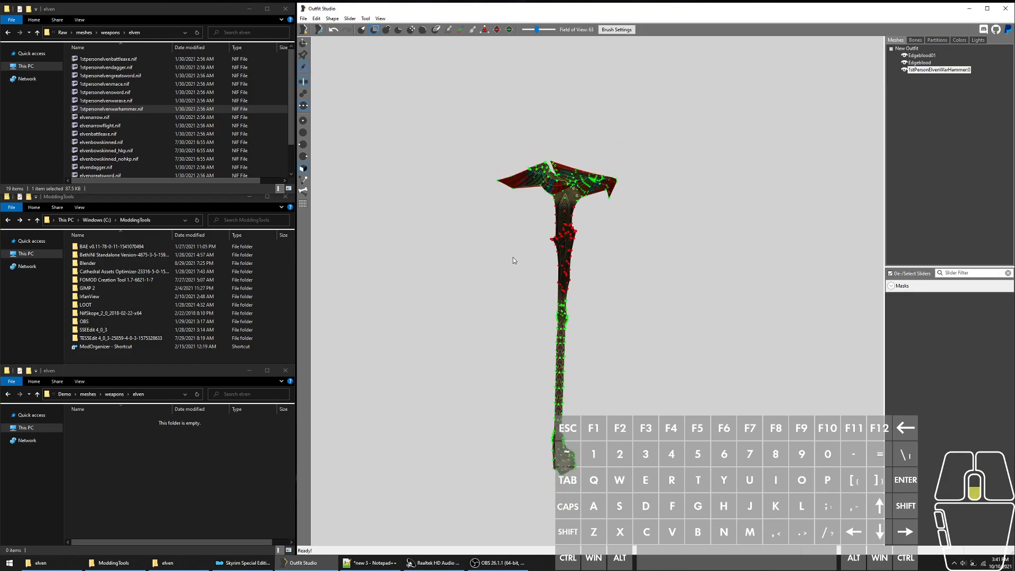
scroll(512, 260, up, 2)
Step: Separate the masked vertices into a new shape named "afafa" and delete that shape
key(shift+s)
text(afafa)
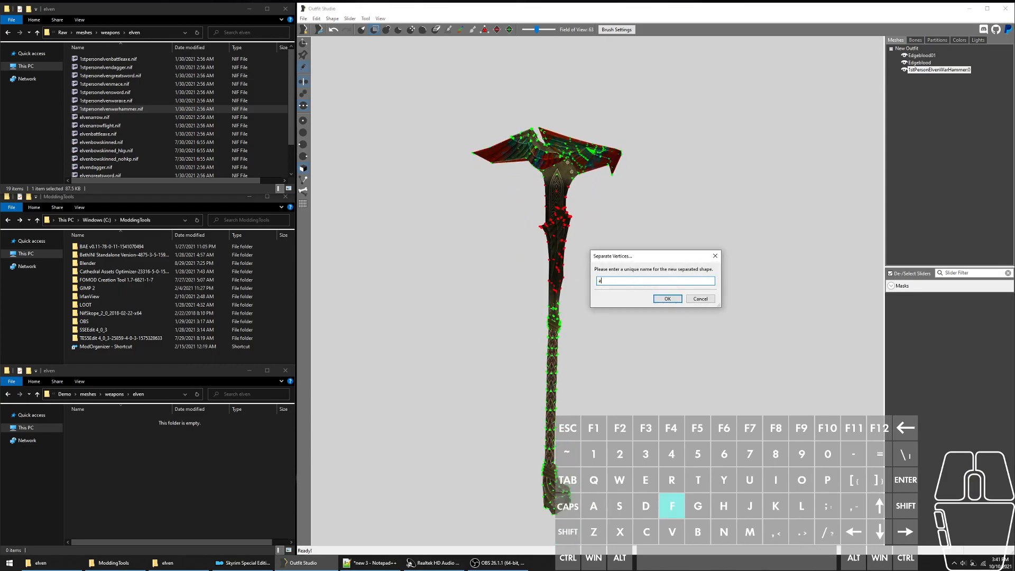
click(663, 300)
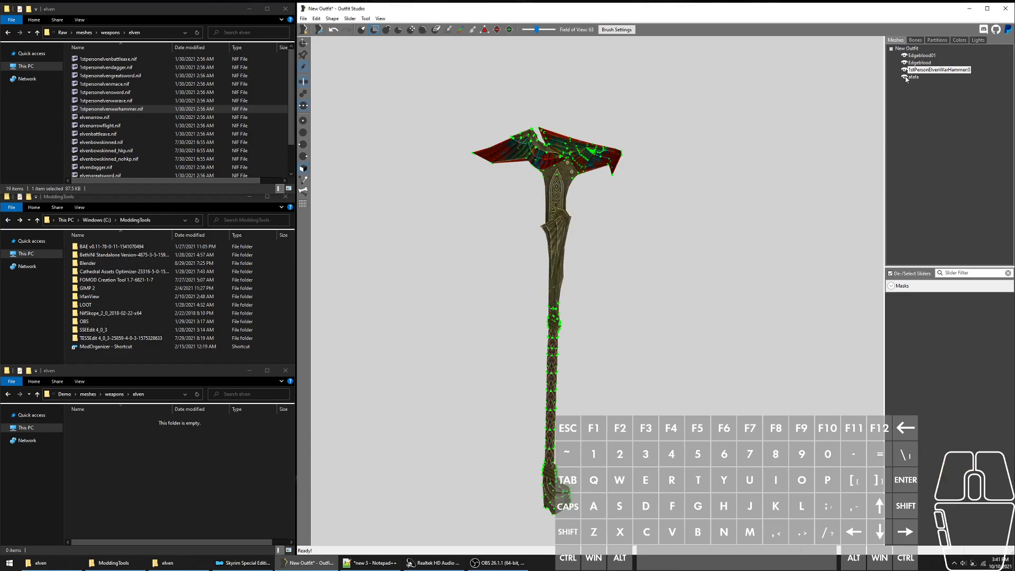
click(912, 78)
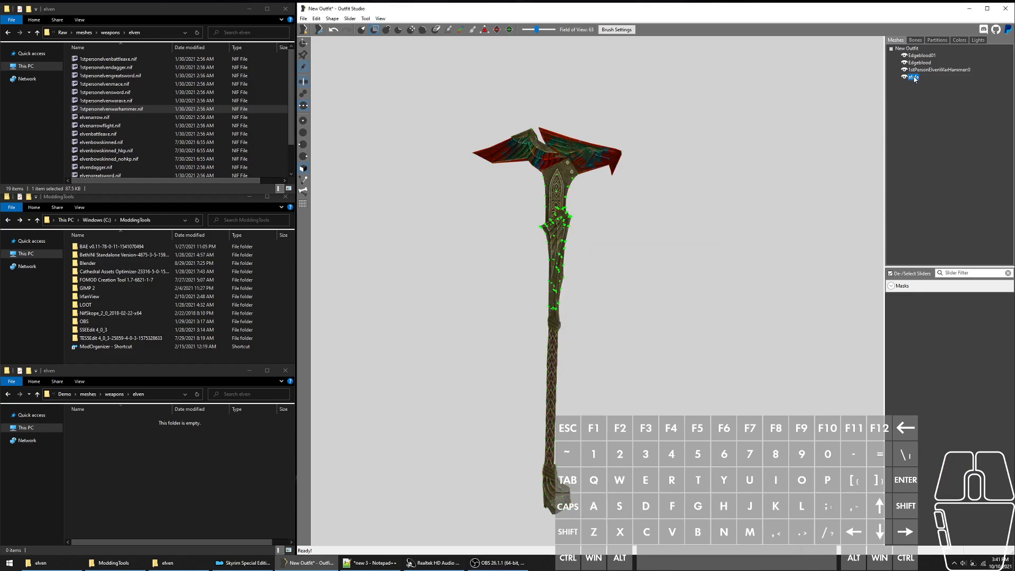
key(Delete)
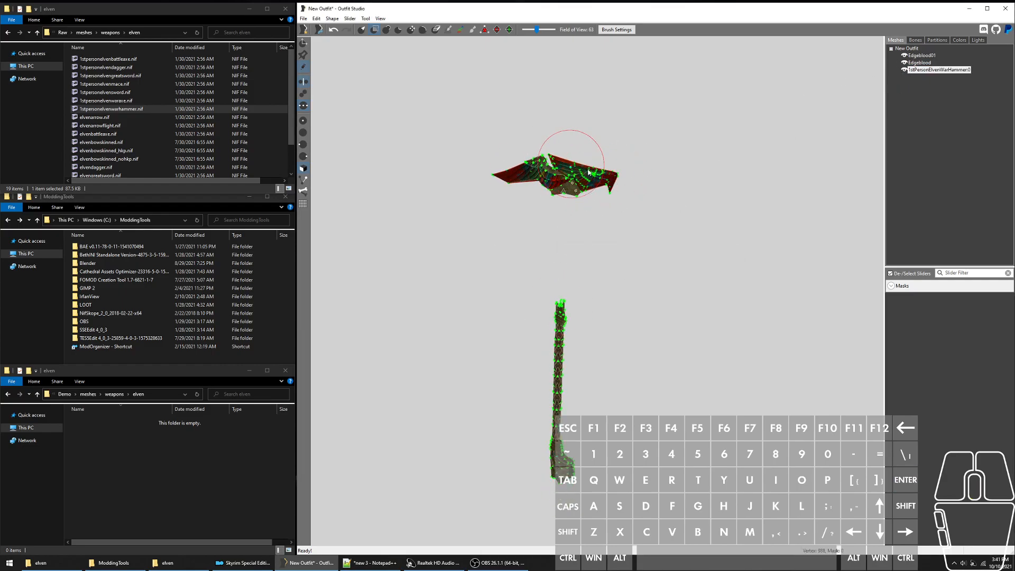
Step: Mask the entire remaining lower handle and select all three meshes together
drag(556, 311, 572, 505)
mouse_move(560, 465)
mouse_down()
mouse_move(580, 282)
mouse_move(592, 264)
mouse_up()
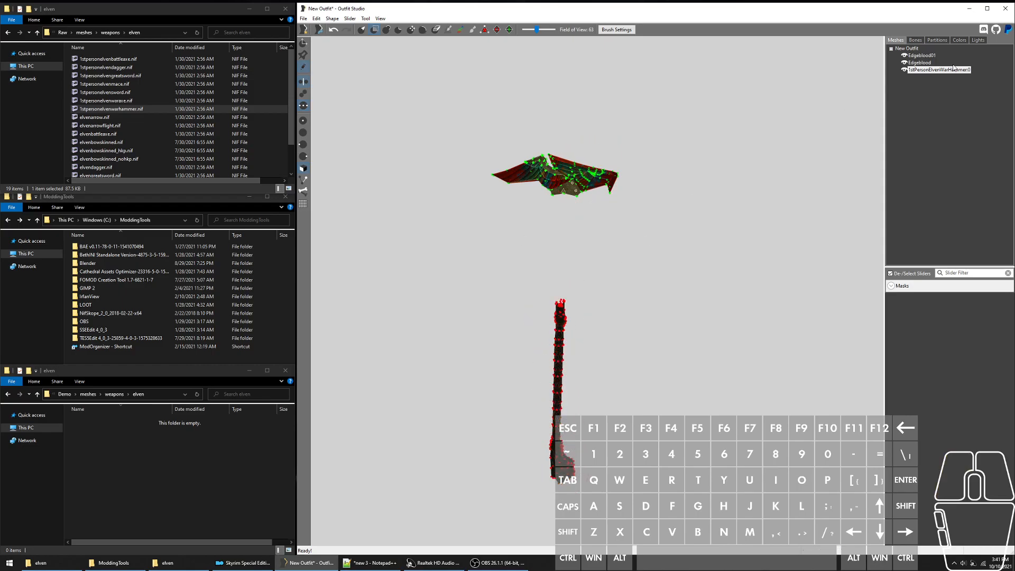
click(921, 56)
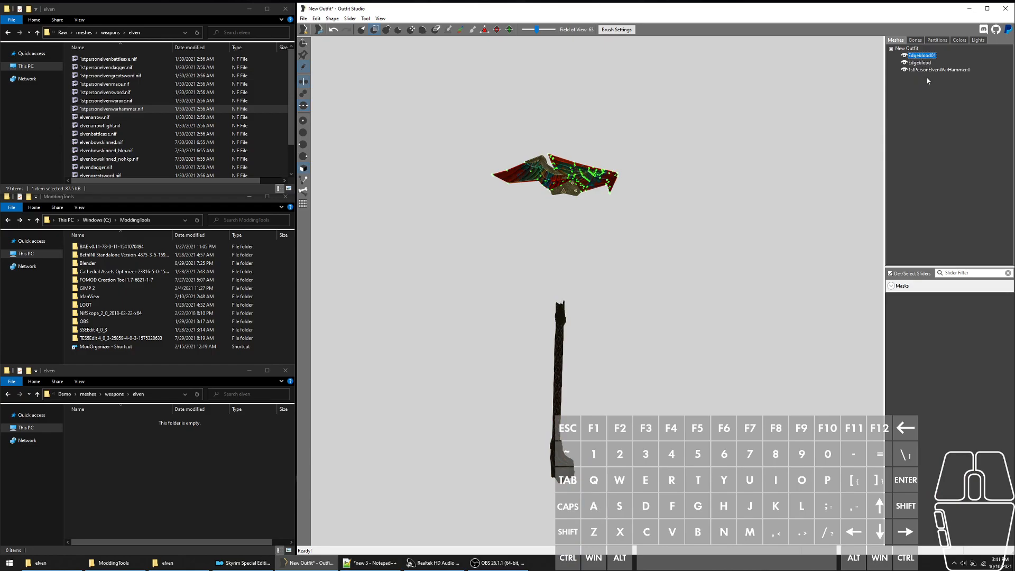
ctrl+click(932, 71)
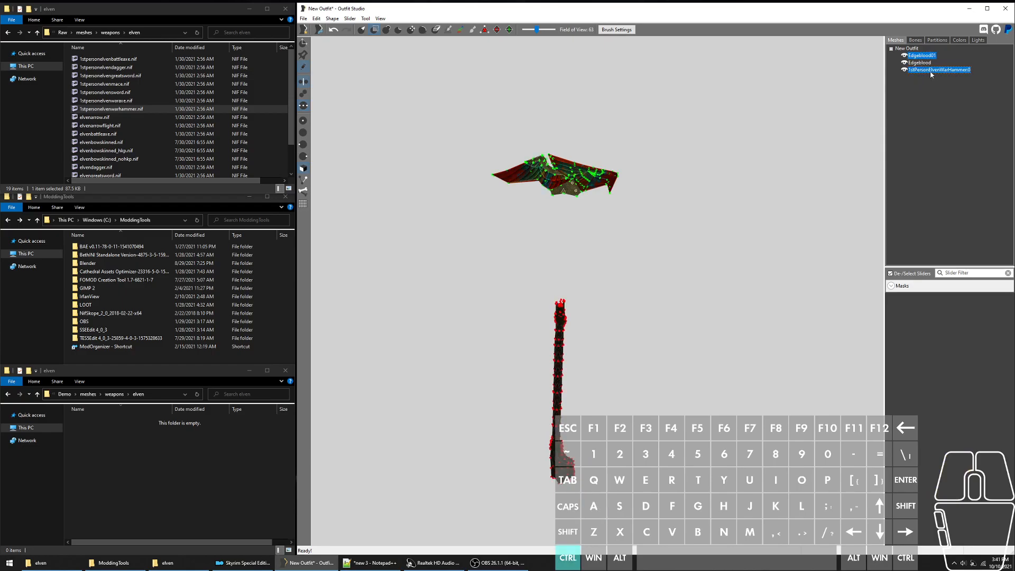
ctrl+click(933, 64)
scroll(599, 218, up, 2)
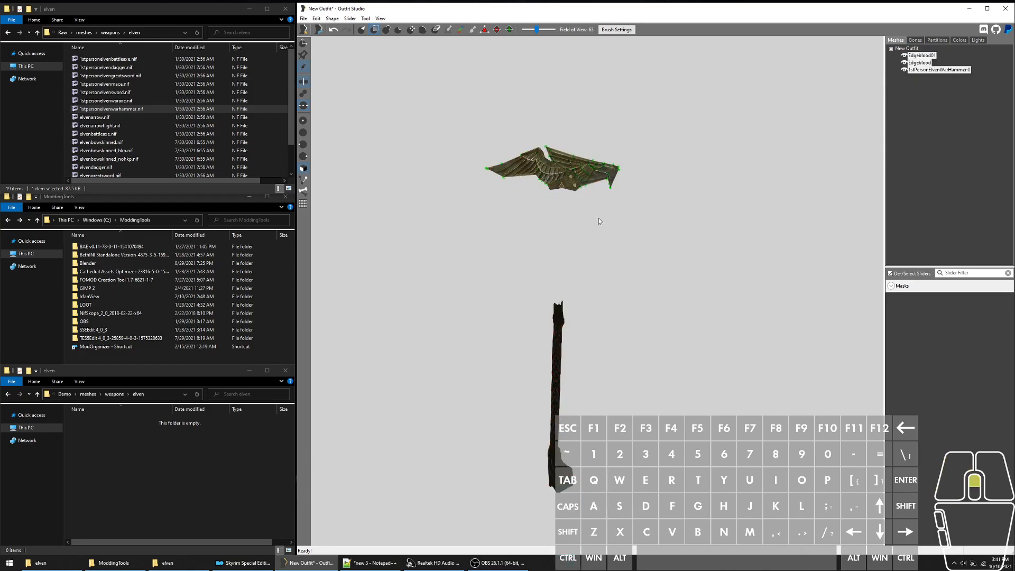
Step: Stretch the unmasked hammer head horizontally to about twice its width with the Transform tool
key(t)
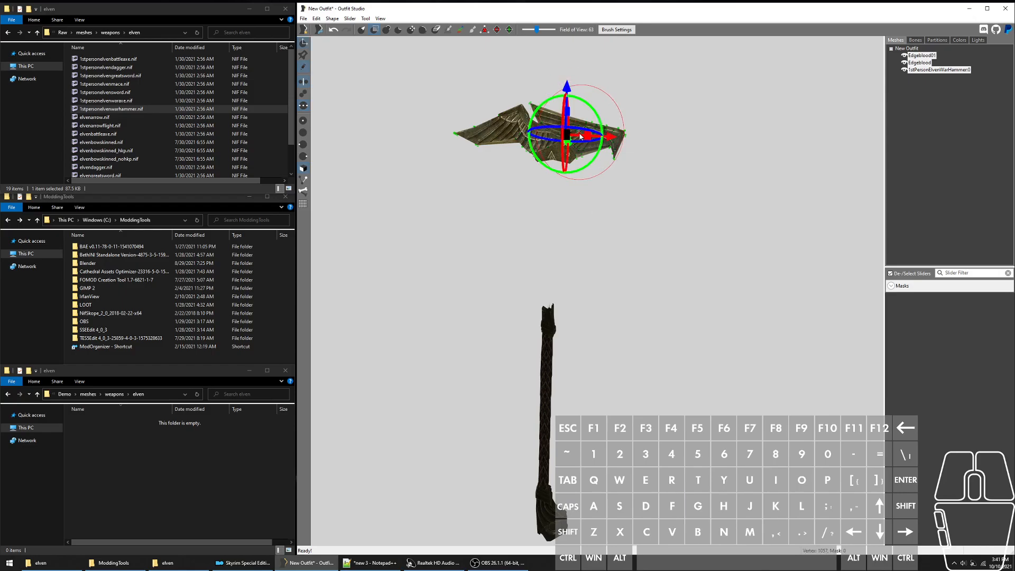
drag(591, 135, 1004, 137)
drag(734, 137, 743, 135)
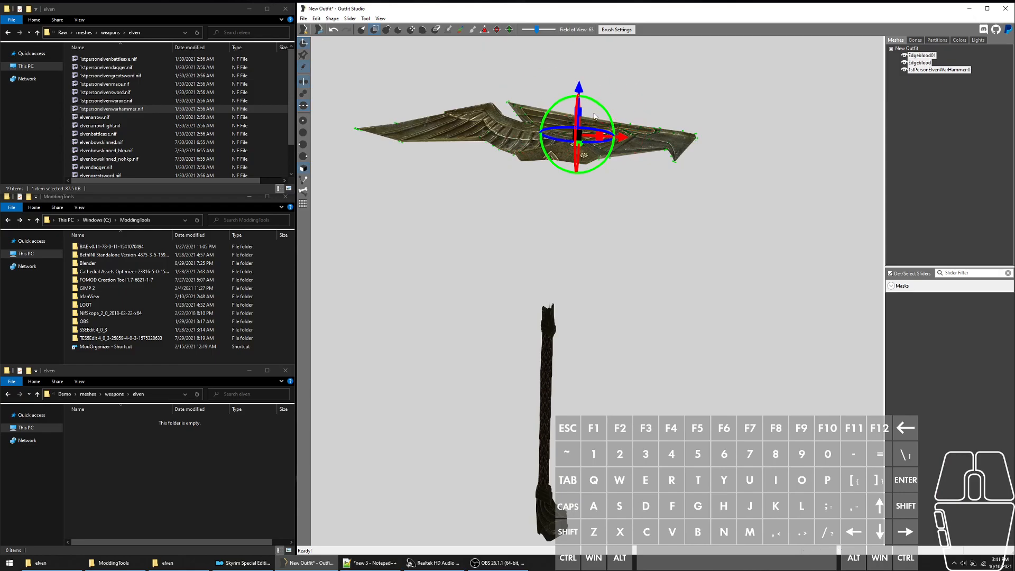
drag(578, 109, 562, 4)
scroll(533, 291, down, 8)
key(f)
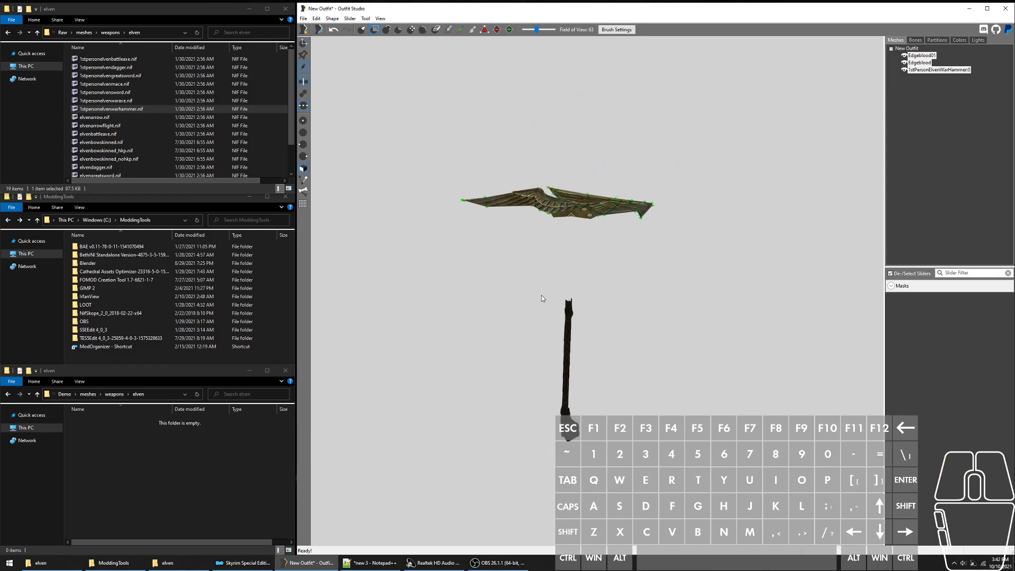
scroll(545, 299, down, 2)
scroll(530, 312, up, 3)
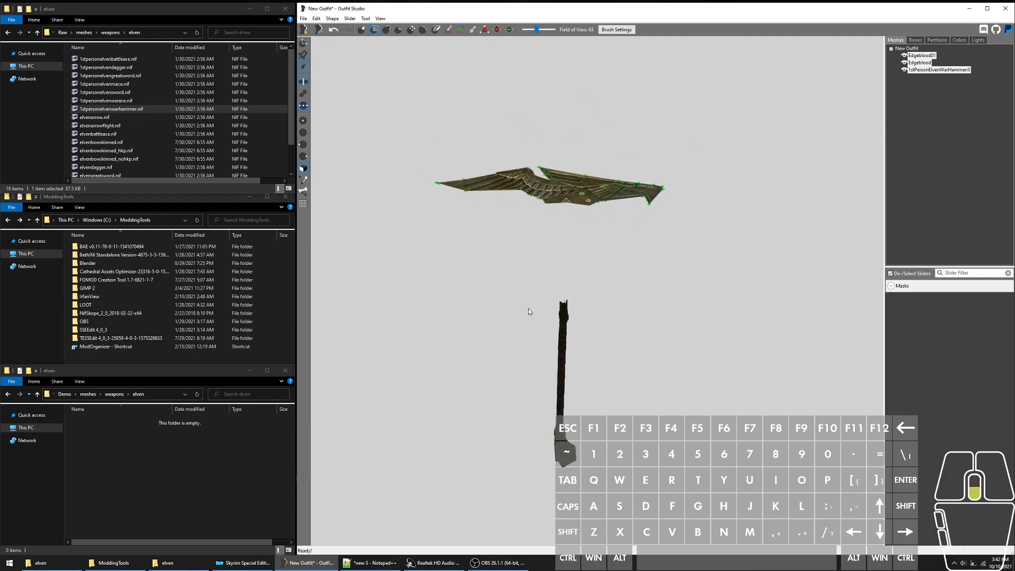
Step: Export the edited outfit as a NIF named Warhammer in the ModdingTools folder
key(ctrl+e)
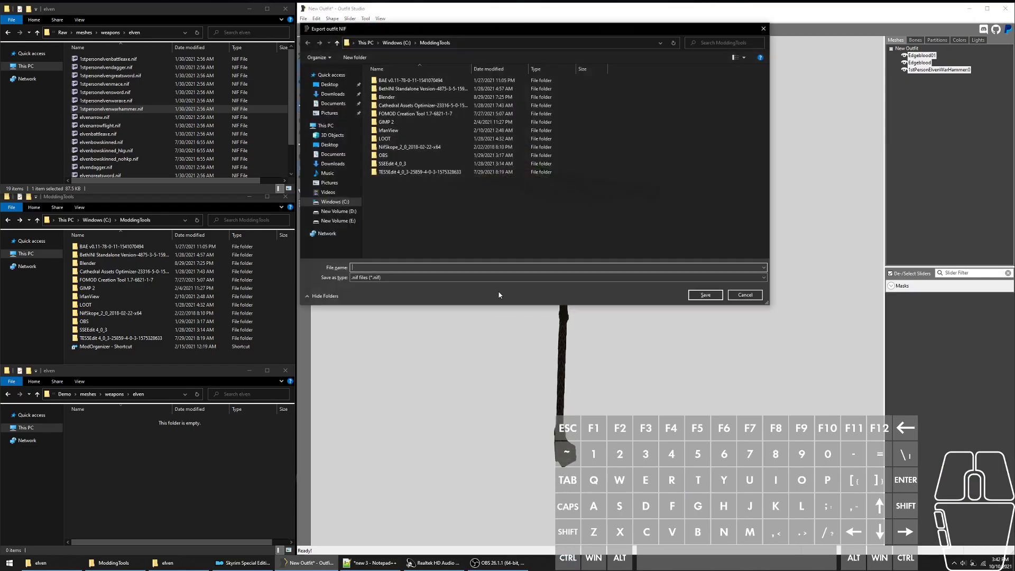
text(Warhammer)
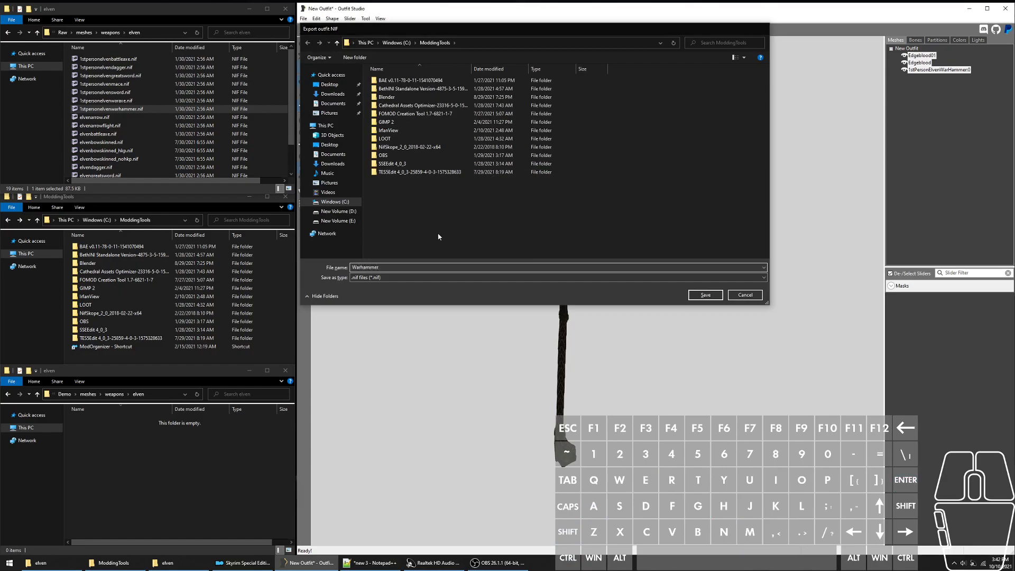
key(Return)
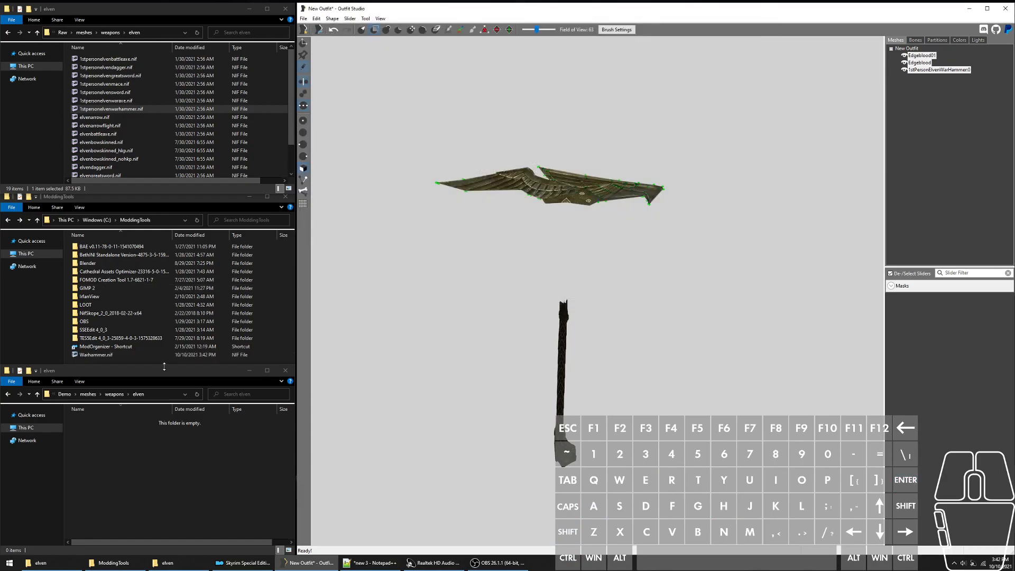
Step: Copy Warhammer.nif from ModdingTools into the Demo elven weapons folder twice, making a duplicate there
click(124, 352)
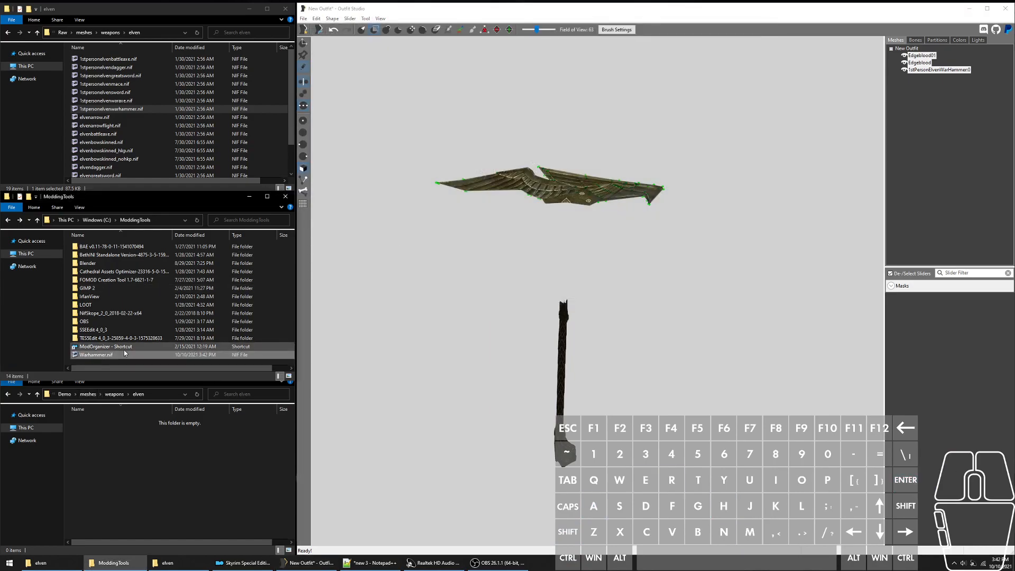
key(ctrl+c)
click(138, 425)
key(ctrl+v)
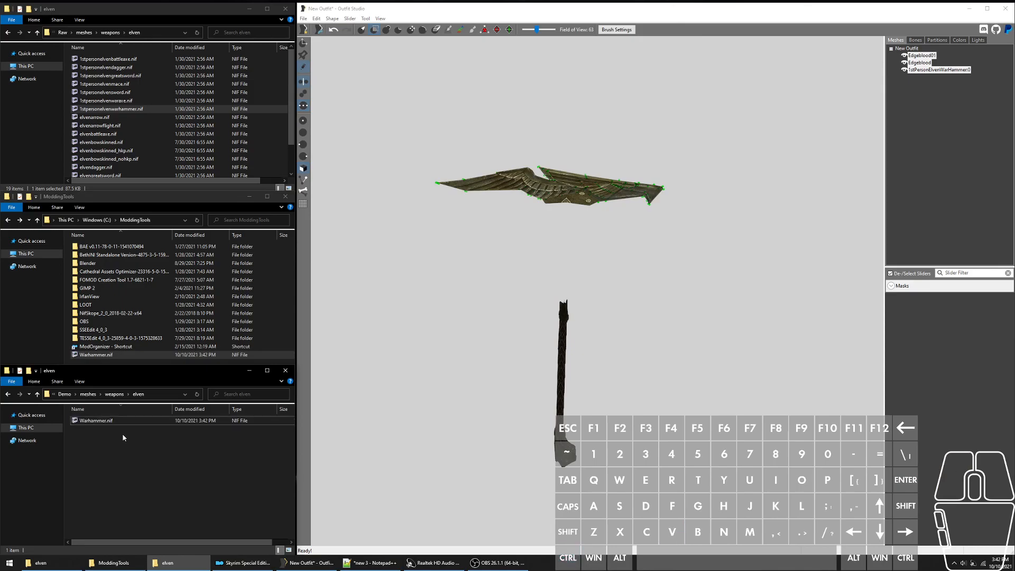
click(151, 423)
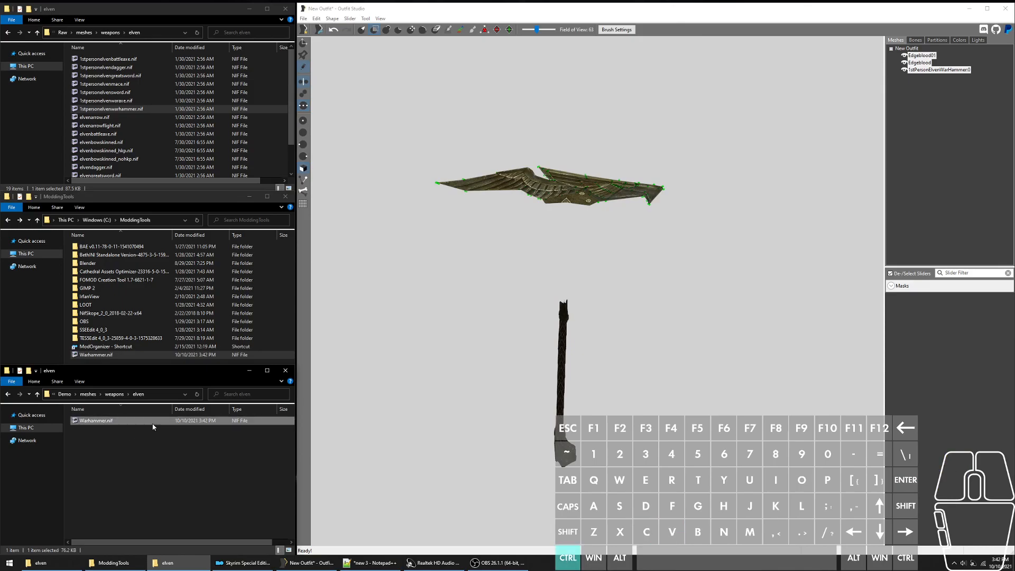
key(ctrl+v)
click(153, 424)
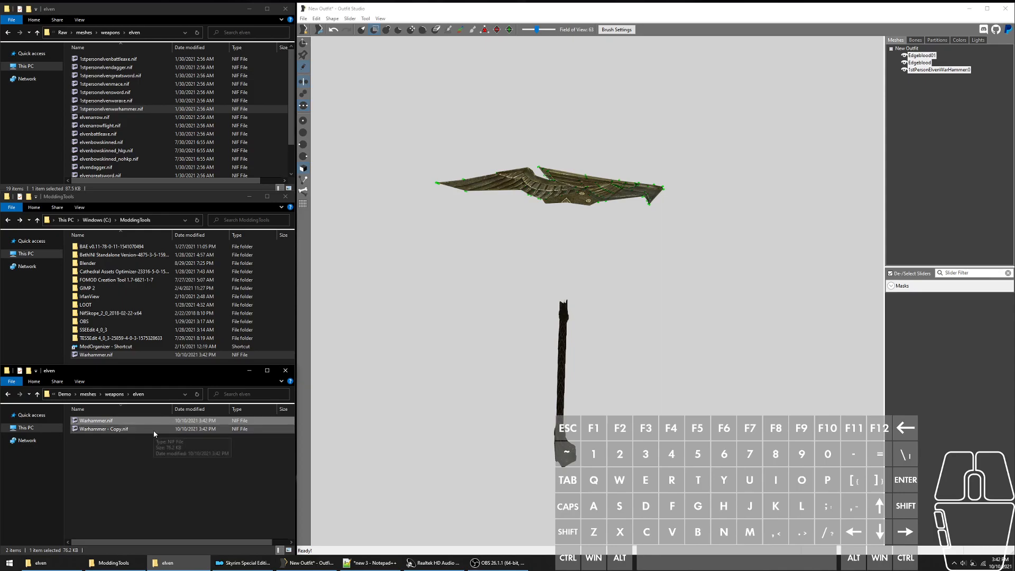
click(154, 431)
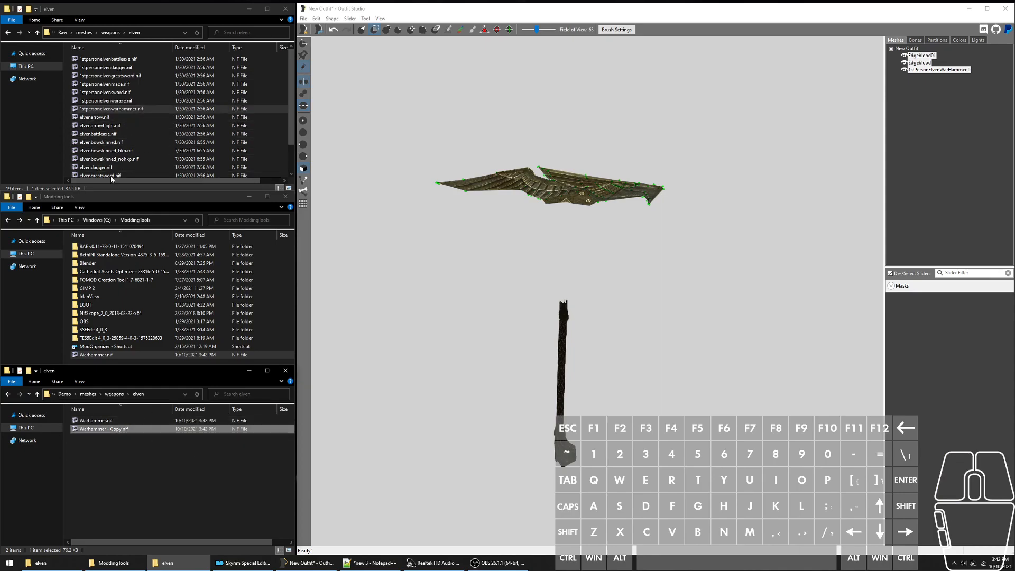
click(115, 423)
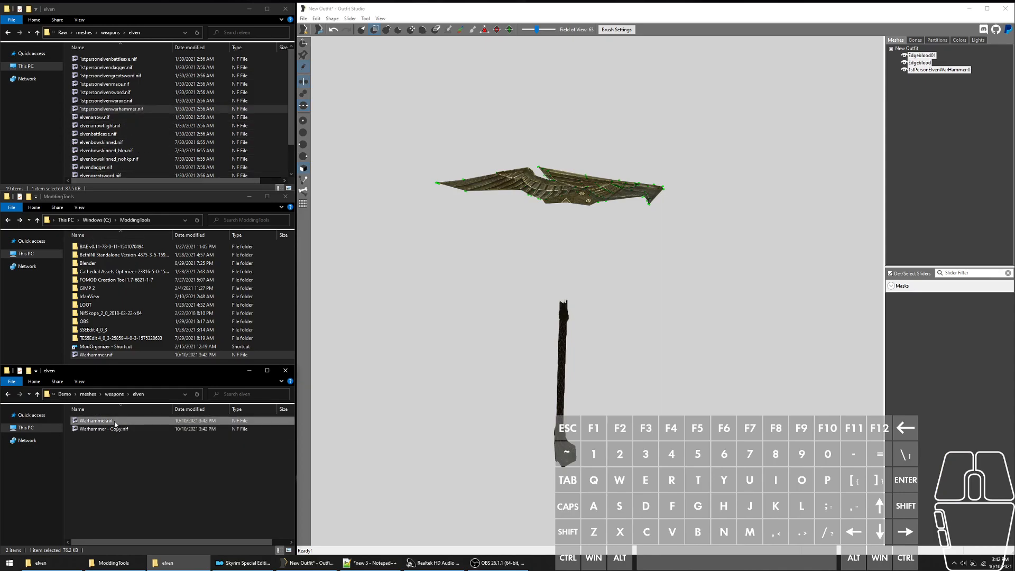
click(123, 429)
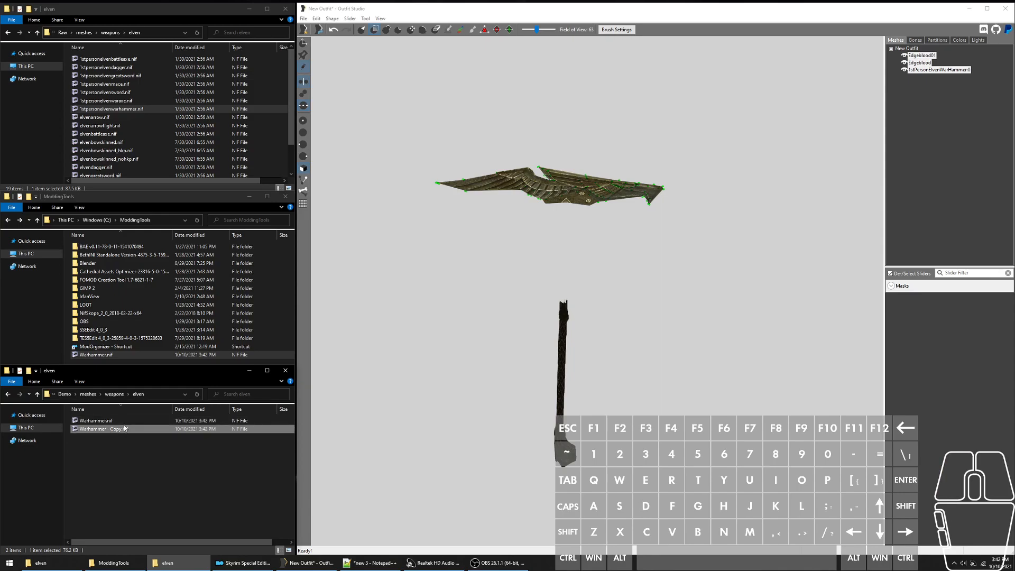
Step: Rename the Demo folder's Warhammer.nif to 1stpersonelvenwarhammer.nif, reusing the name of the original Raw file
click(154, 108)
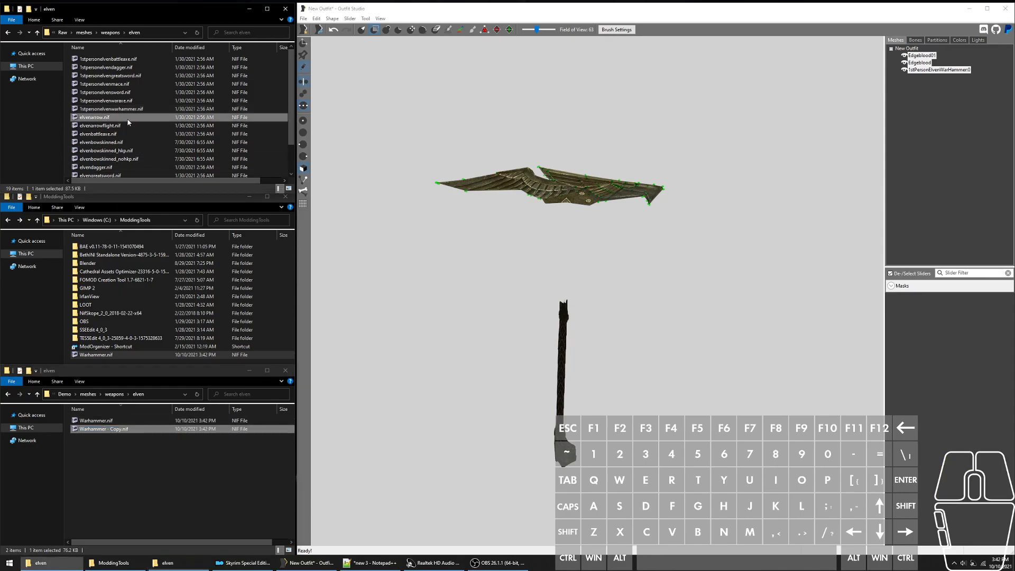
click(153, 108)
key(ctrl+c)
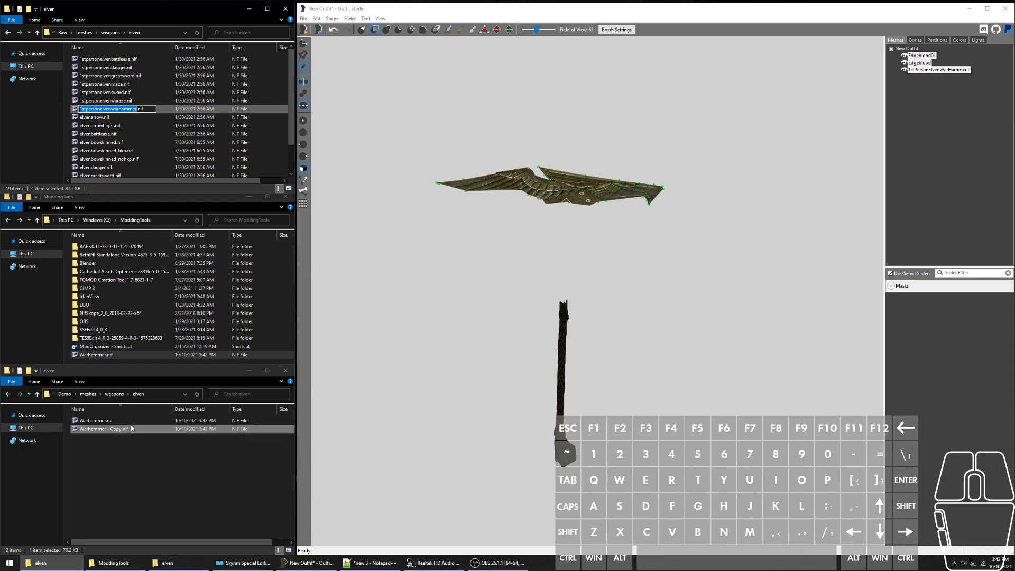
click(131, 422)
key(F2)
key(ctrl+v)
Step: Rename "Warhammer - Copy.nif" in the Demo folder to elvenwarhammer.nif
click(107, 431)
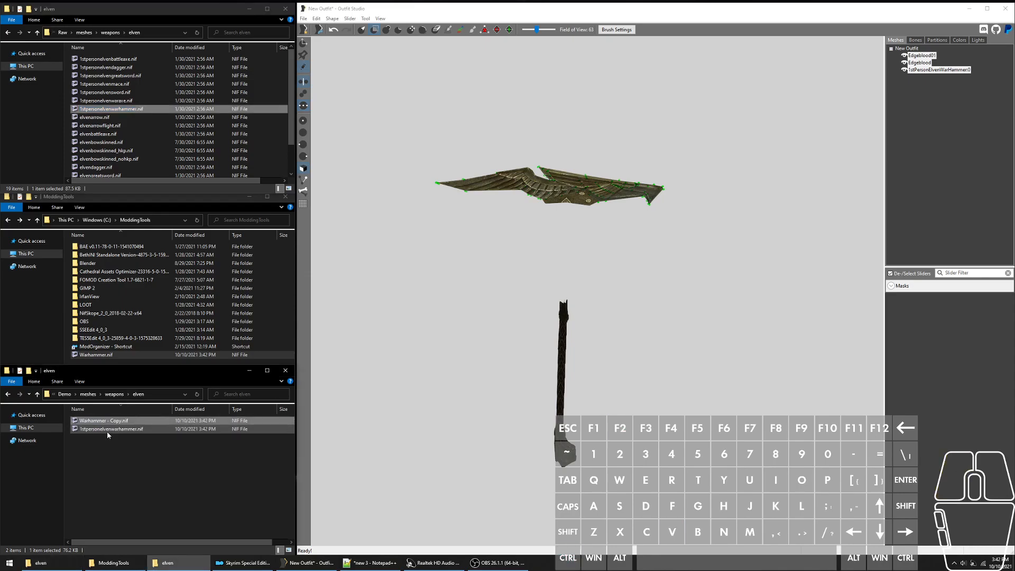
key(F2)
key(ctrl+v)
key(Left)
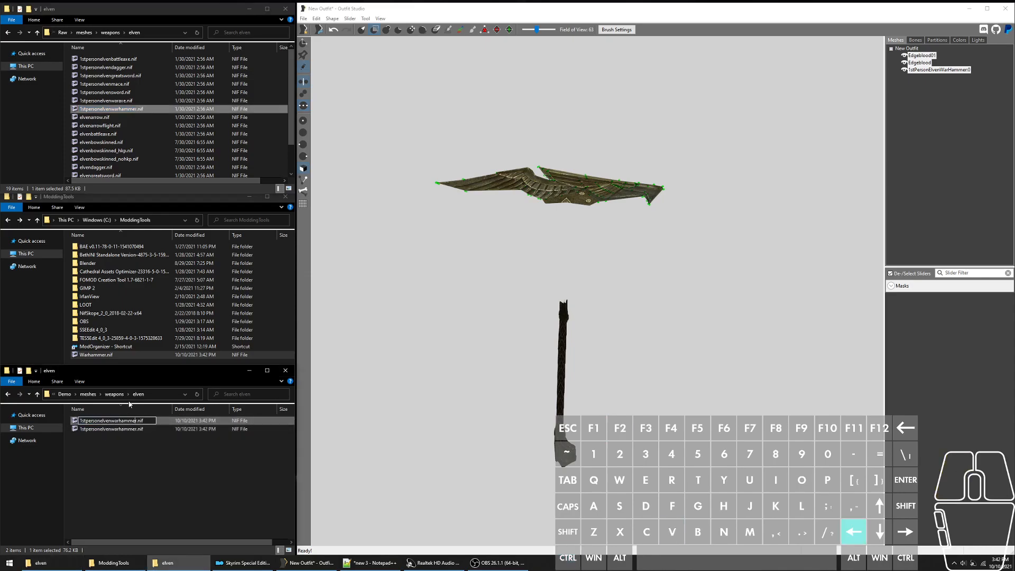
key(Left)
key(Left)
key(Left)
key(Left)
key(Left)
key(Left)
key(Left)
key(BackSpace)
key(BackSpace)
key(BackSpace)
key(BackSpace)
key(BackSpace)
key(BackSpace)
key(BackSpace)
key(BackSpace)
key(BackSpace)
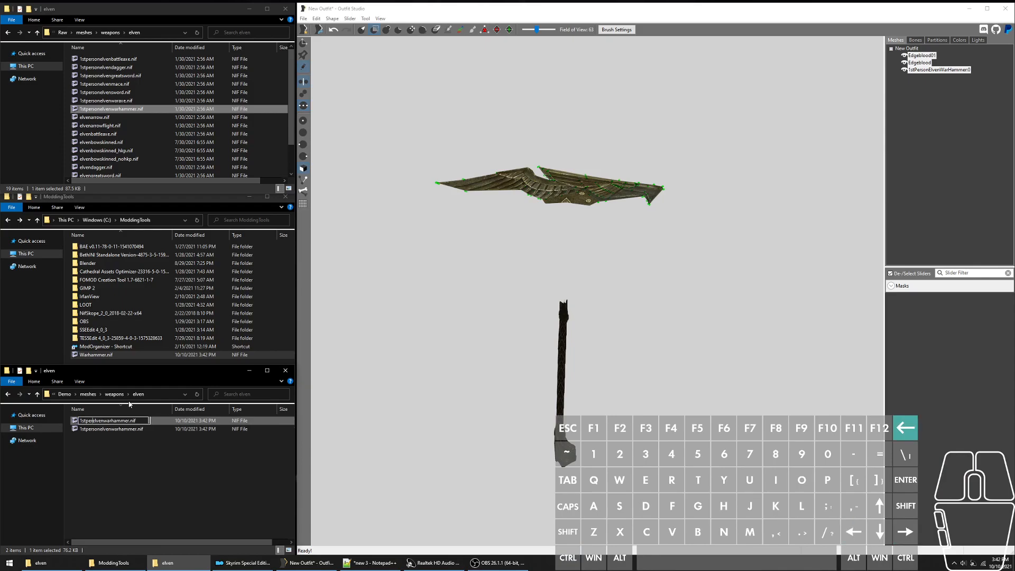
key(Return)
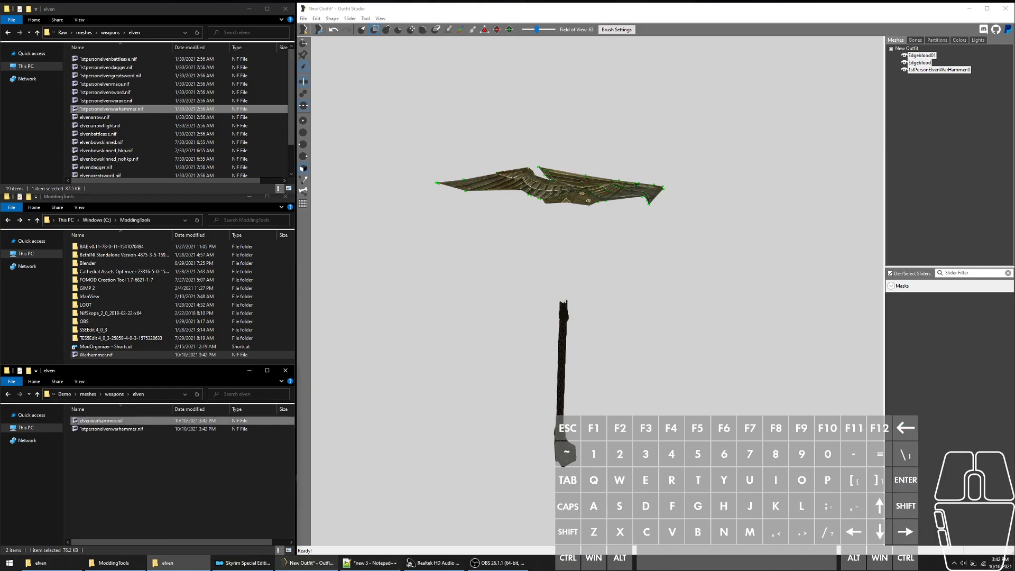
Step: Switch to Mod Organizer and launch the game through SKSE
click(242, 562)
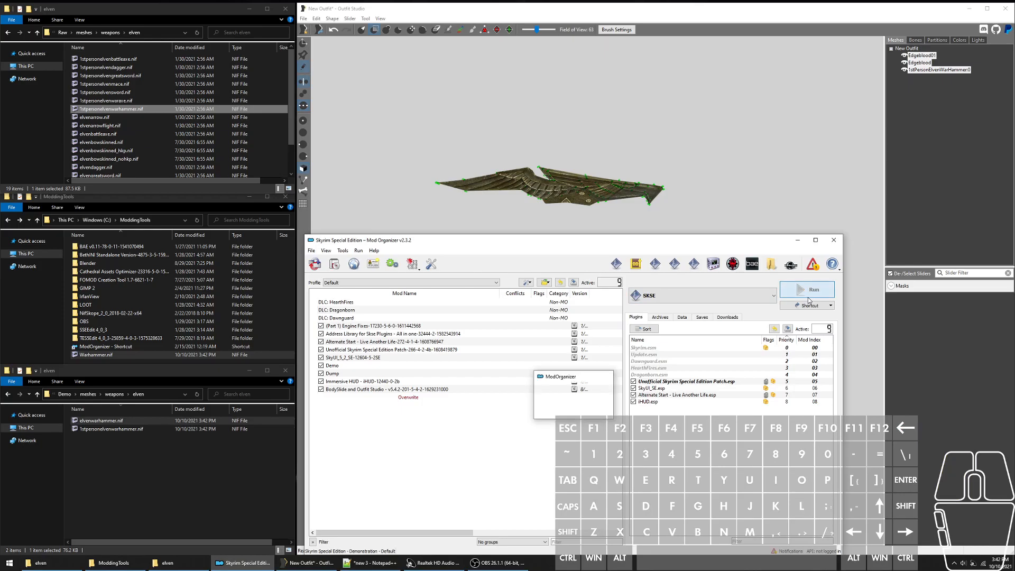
click(808, 296)
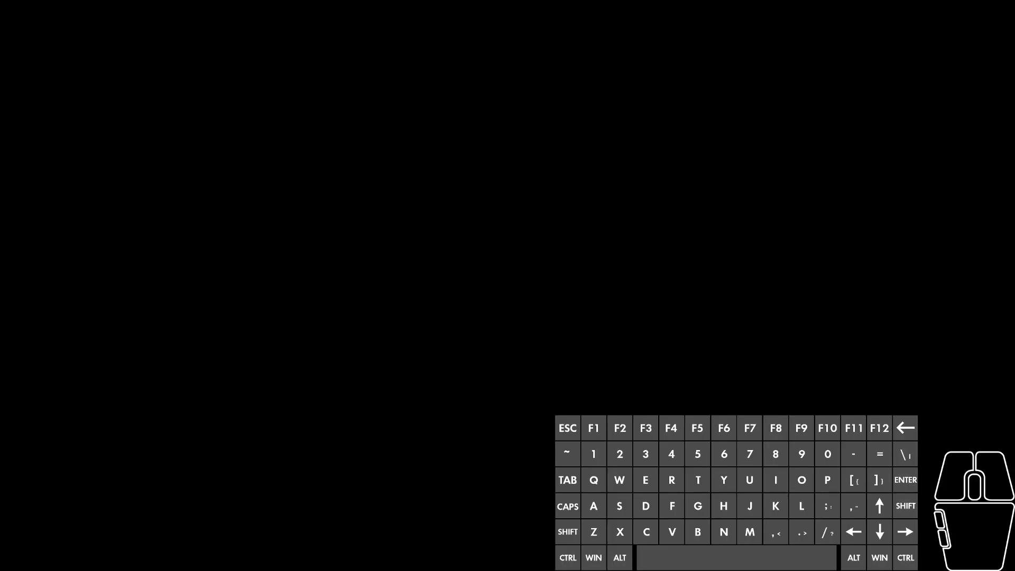
Step: Continue from the last saved game and swing the modified elven warhammer to inspect it in first person
key(Return)
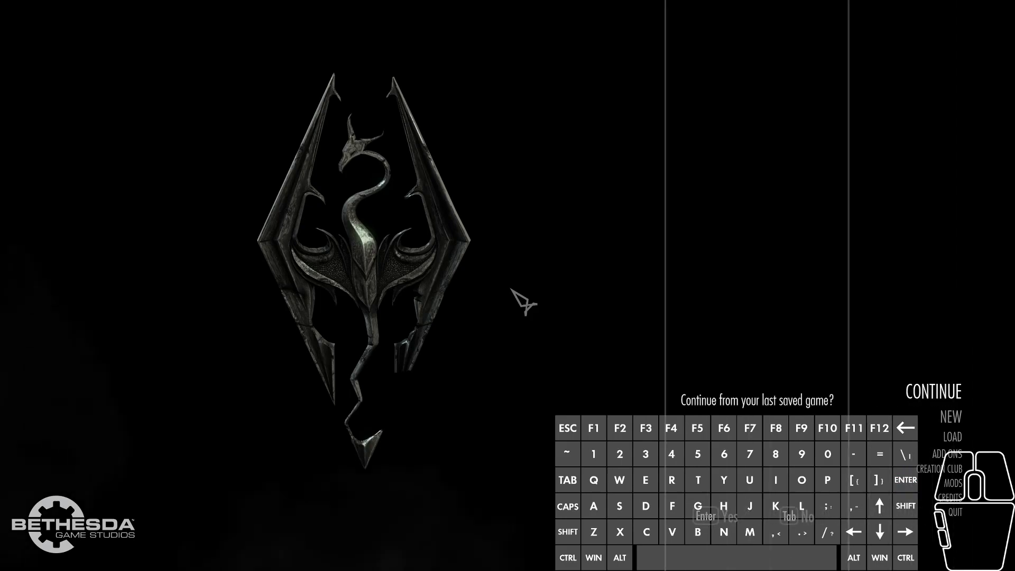
key(Return)
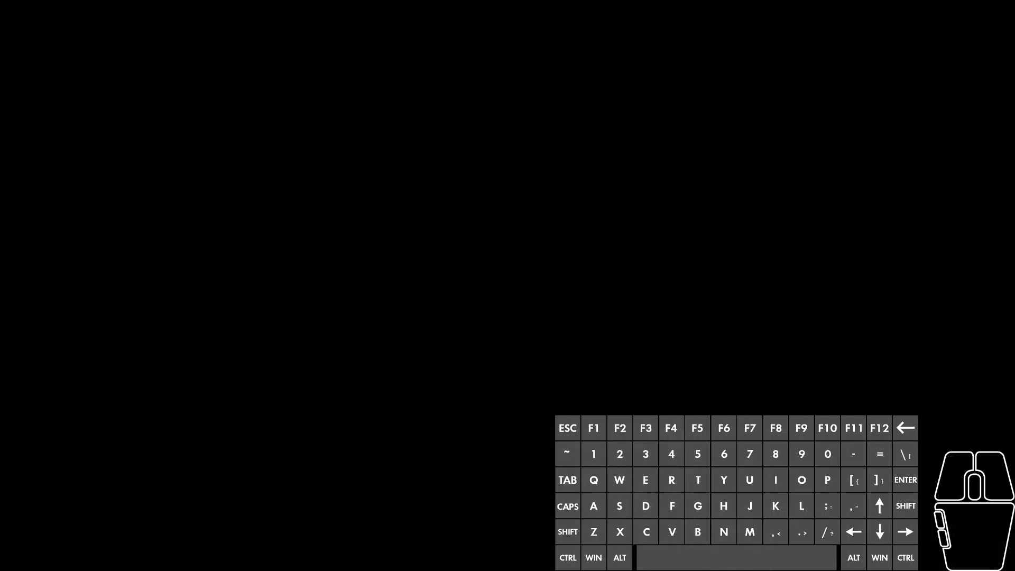
key(w)
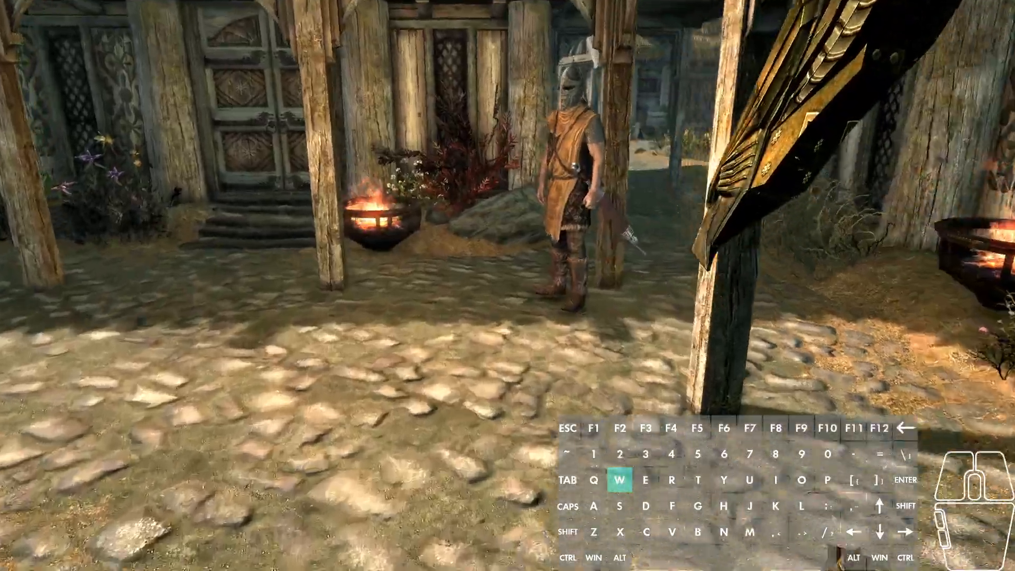
right_click(507, 286)
click(507, 285)
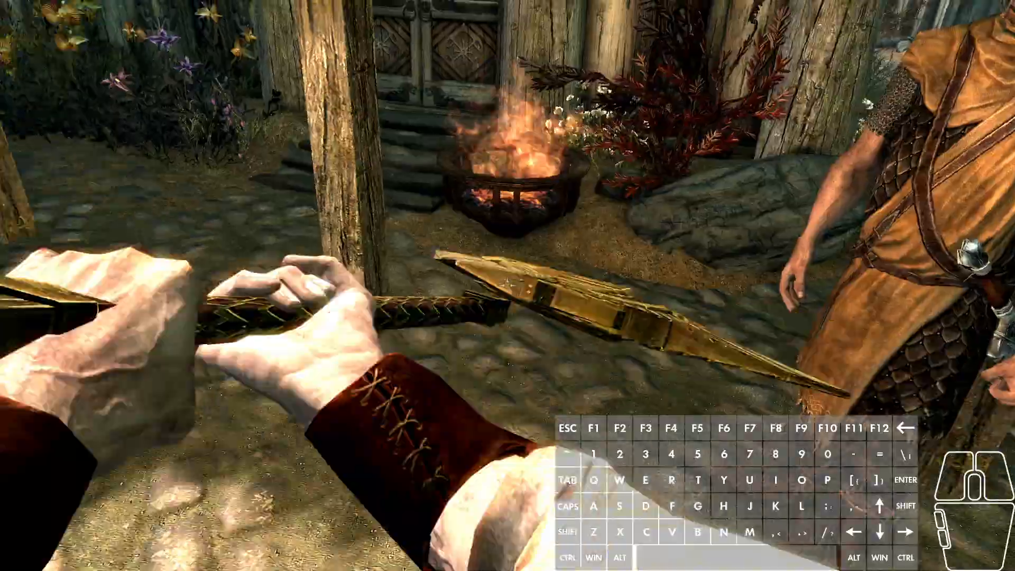
click(507, 286)
Step: Look at the character with the warhammer in third person and quit the game with the console command qqq
key(w)
key(a)
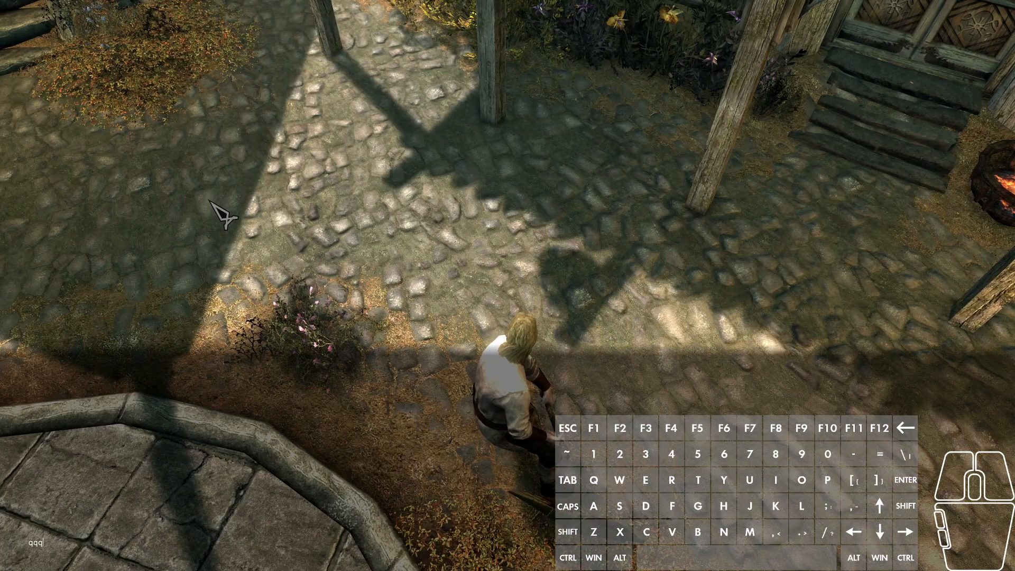
key(Return)
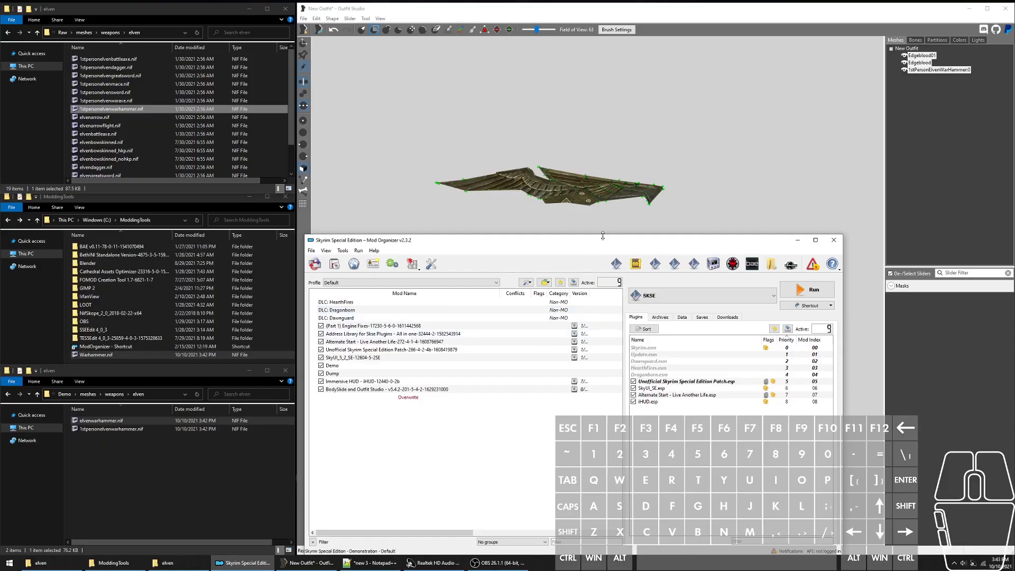
Step: Close the current warhammer project in Outfit Studio, leaving an empty workspace
key(Return)
key(ctrl+w)
key(Left)
key(Return)
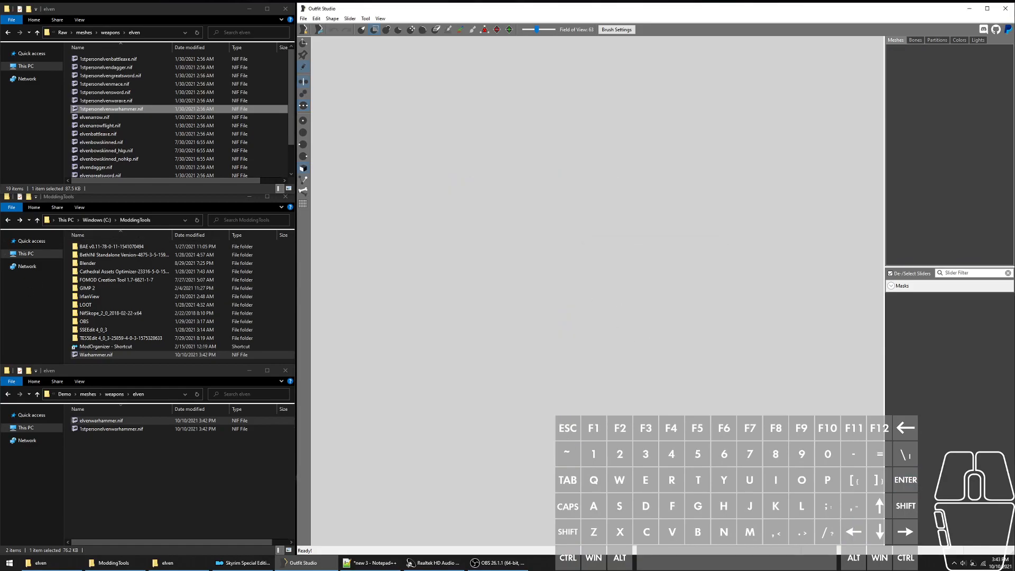
click(370, 563)
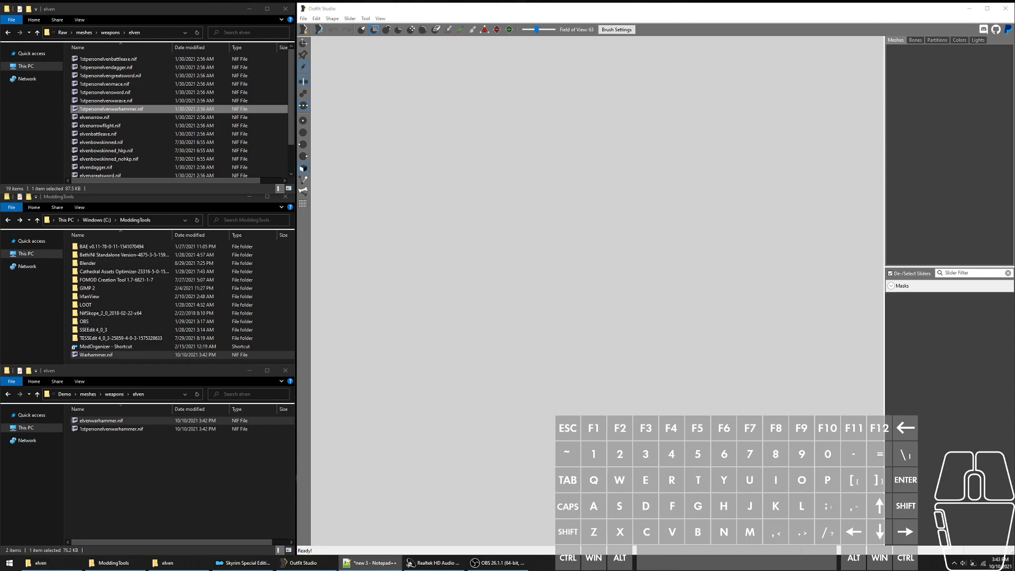
scroll(596, 290, down, 1)
scroll(596, 291, up, 1)
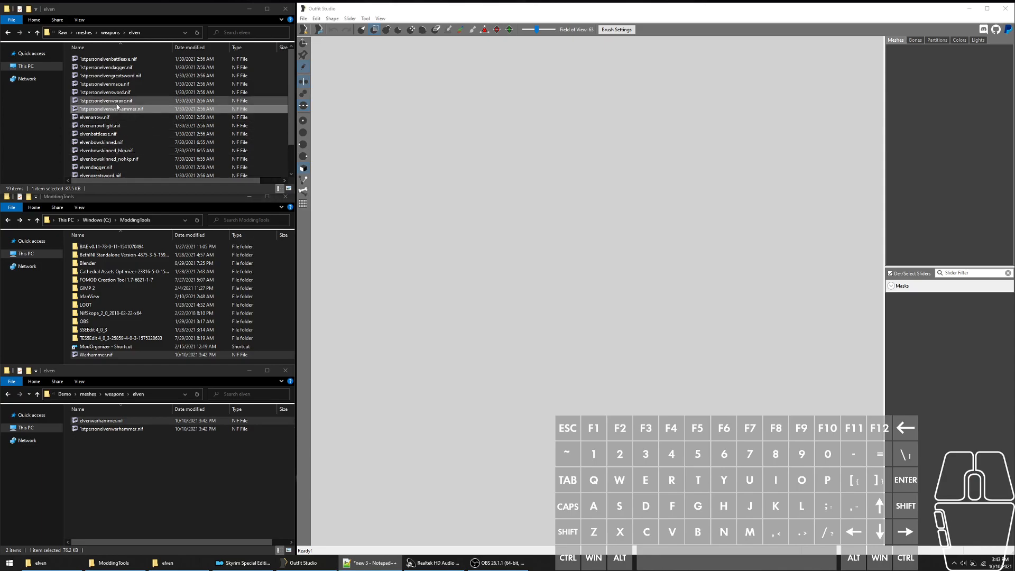
Step: Load 1stpersonelvenwarhammer.nif from the Raw elven folder into Outfit Studio and delete its Edgeblood01 and Edgeblood shapes
drag(124, 109, 528, 198)
click(919, 63)
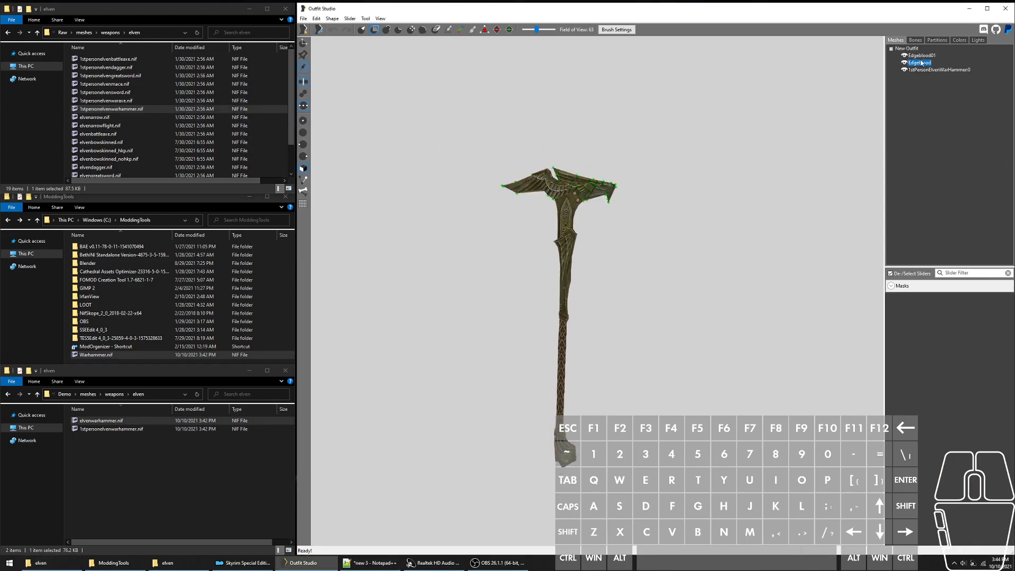
click(932, 55)
key(Delete)
key(Return)
key(Delete)
key(Return)
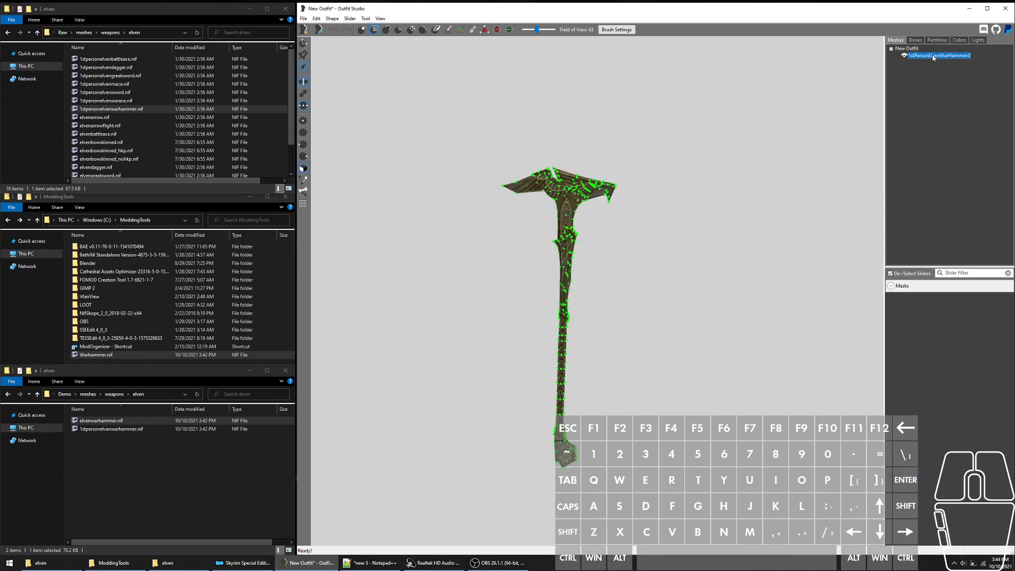
Step: Set the remaining 1stPersonElvenWarHammer:0 shape as the reference
click(932, 56)
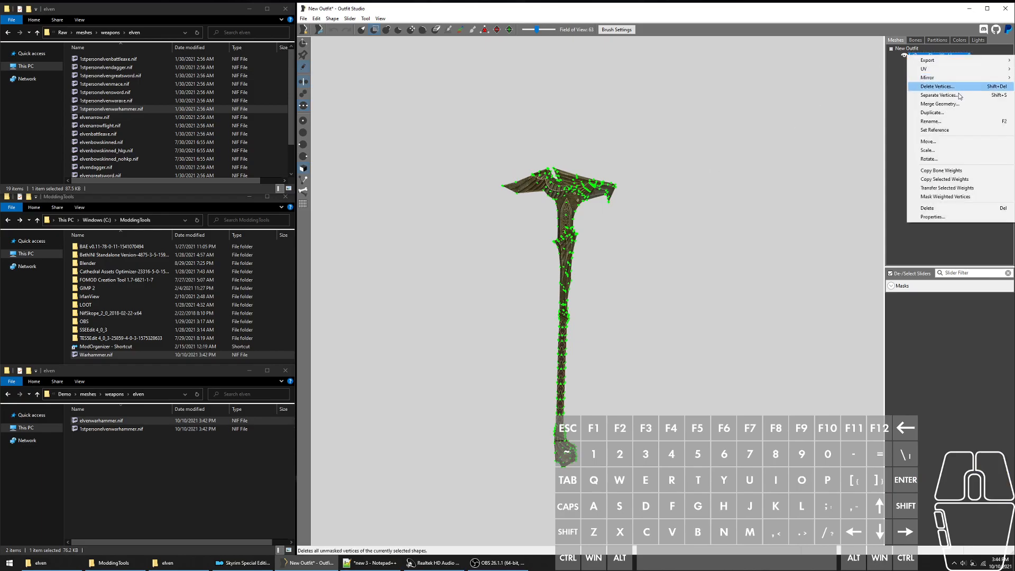
click(972, 133)
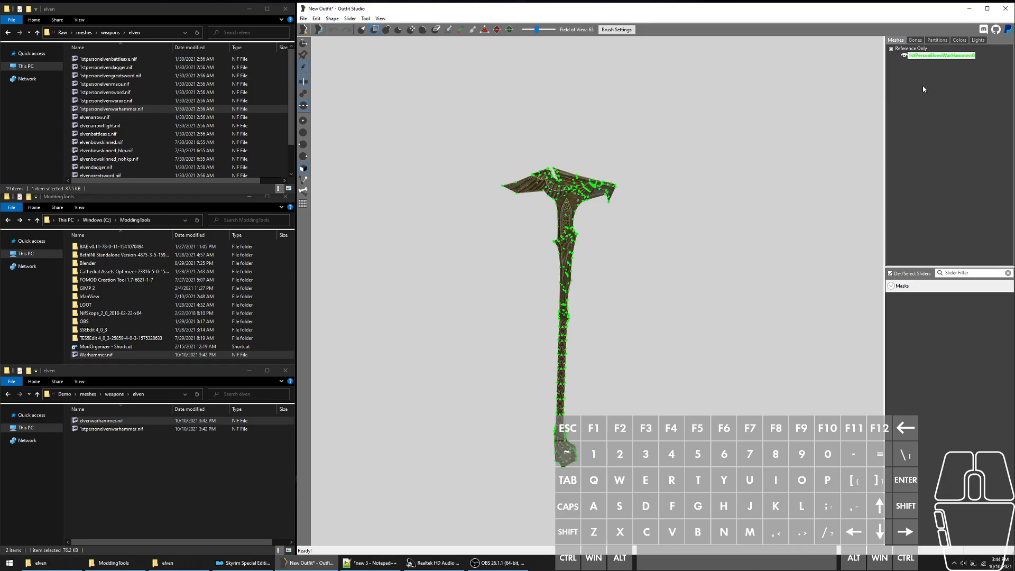
Step: Examine the reference warhammer up close and from farther away
scroll(631, 314, down, 2)
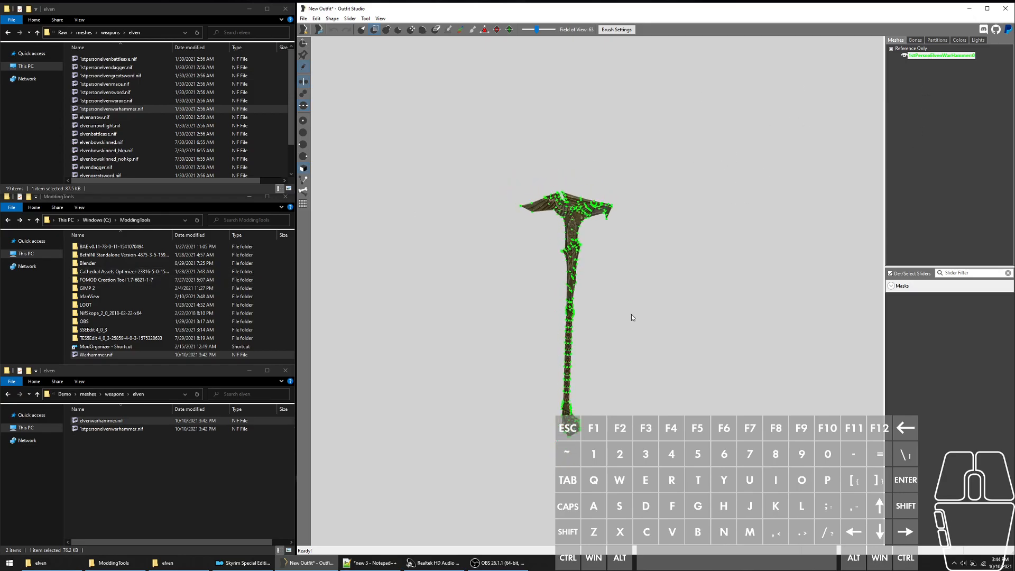
scroll(640, 282, up, 3)
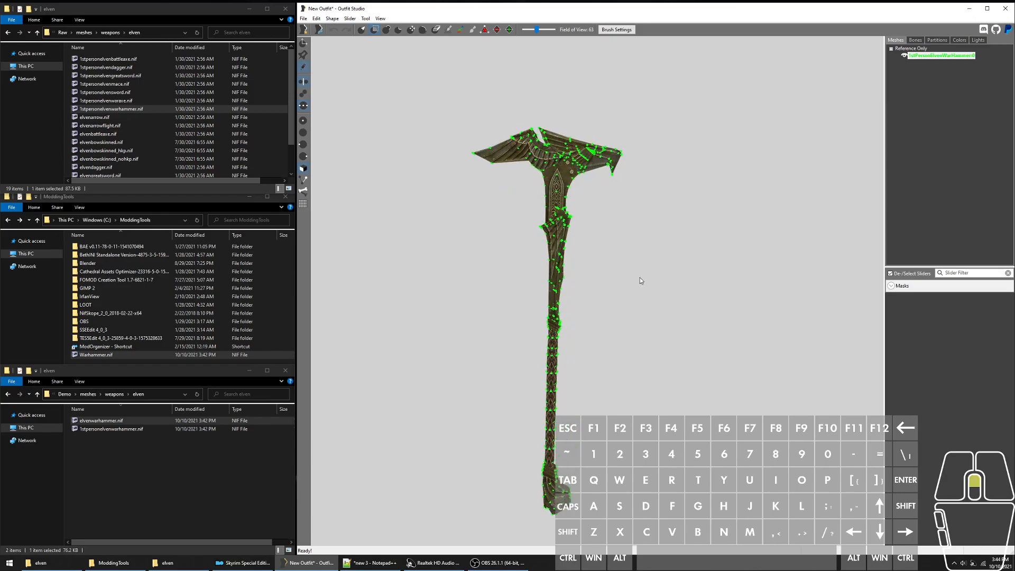
scroll(639, 280, down, 1)
scroll(640, 280, up, 1)
scroll(640, 280, down, 1)
scroll(639, 281, up, 1)
scroll(639, 280, down, 1)
scroll(639, 280, up, 1)
scroll(640, 280, down, 1)
key(f)
key(e)
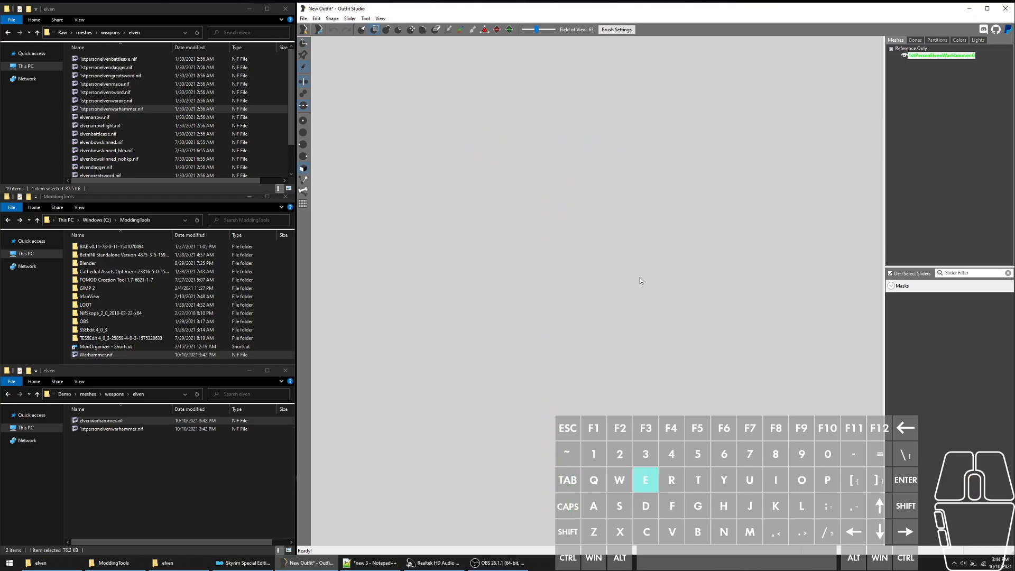
scroll(509, 425, down, 1)
scroll(665, 243, down, 1)
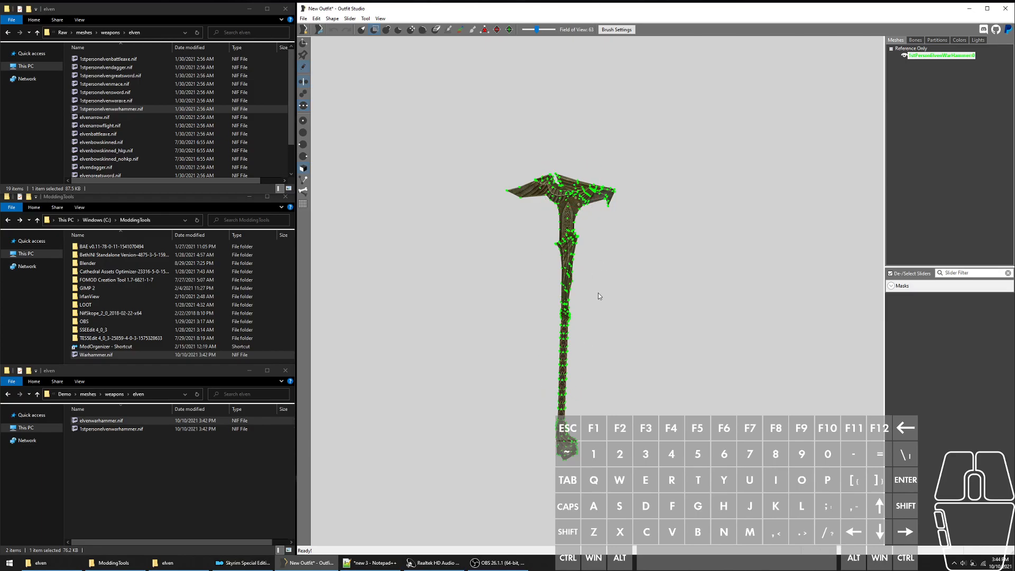
scroll(598, 294, down, 3)
scroll(597, 297, up, 1)
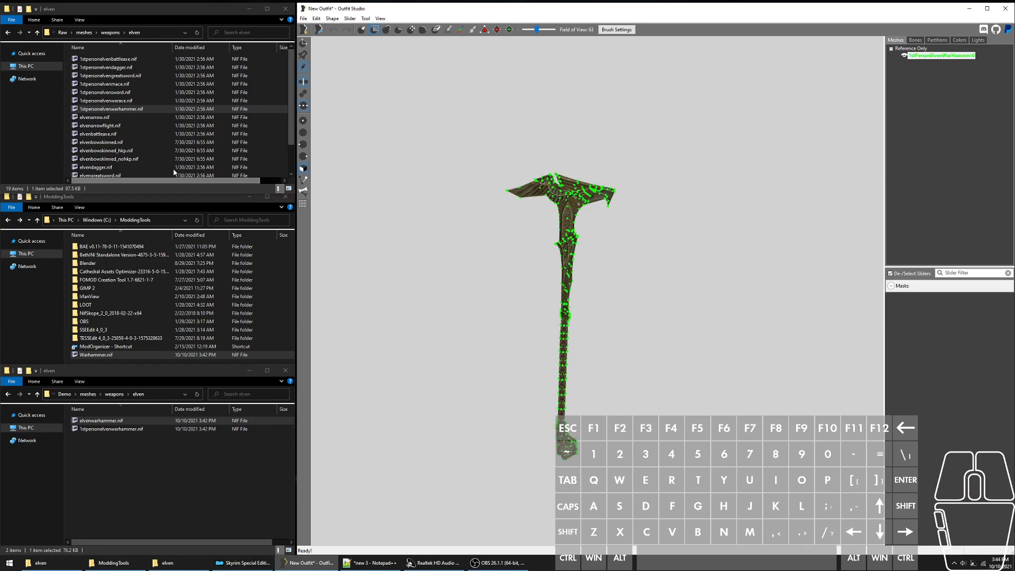
Step: Browse from the Raw elven weapons folder to the clutter meshes and import the animal skull mesh into the project
click(162, 143)
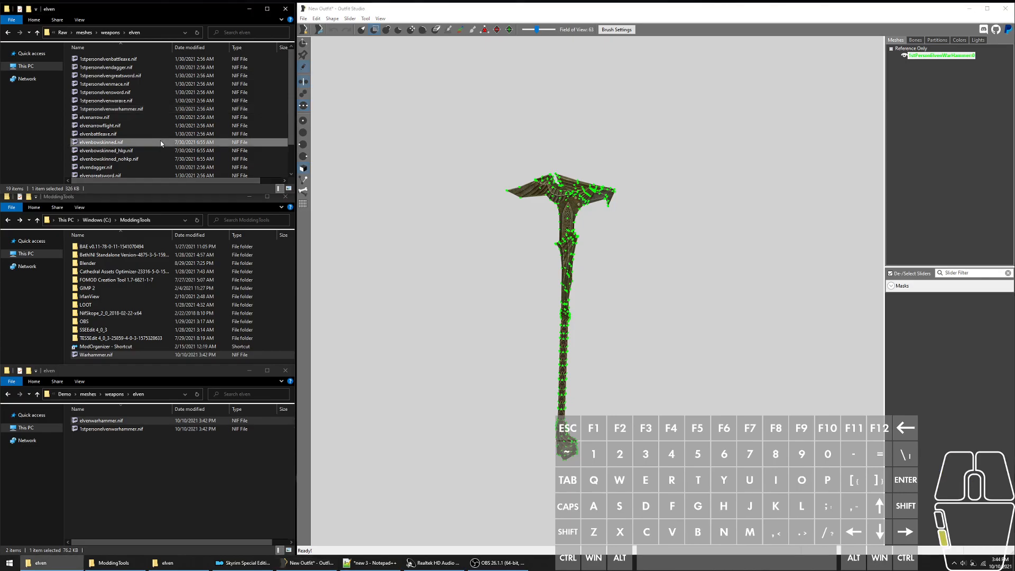
key(alt+Left)
scroll(161, 144, down, 1)
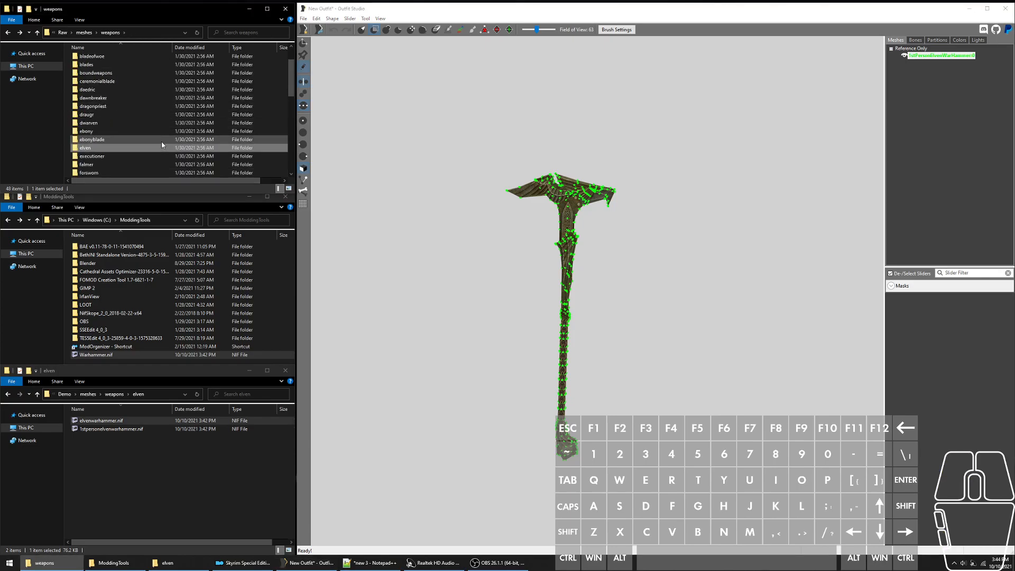
key(alt+Left)
double_click(165, 83)
double_click(132, 60)
drag(132, 60, 634, 248)
Step: Import broom.nif from the Raw meshes clutter\common folder into the project
key(alt+Left)
double_click(166, 71)
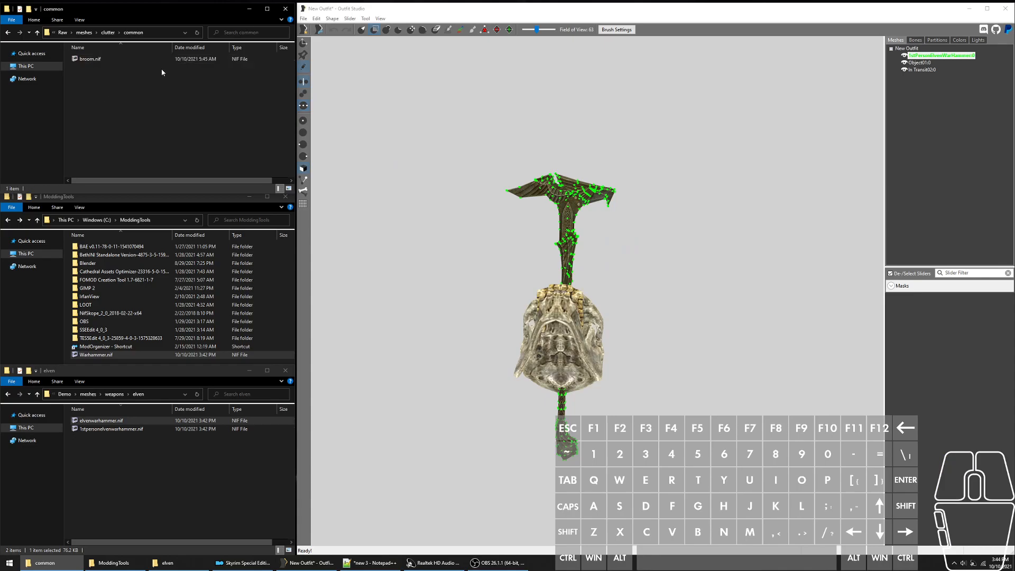
drag(111, 58, 553, 363)
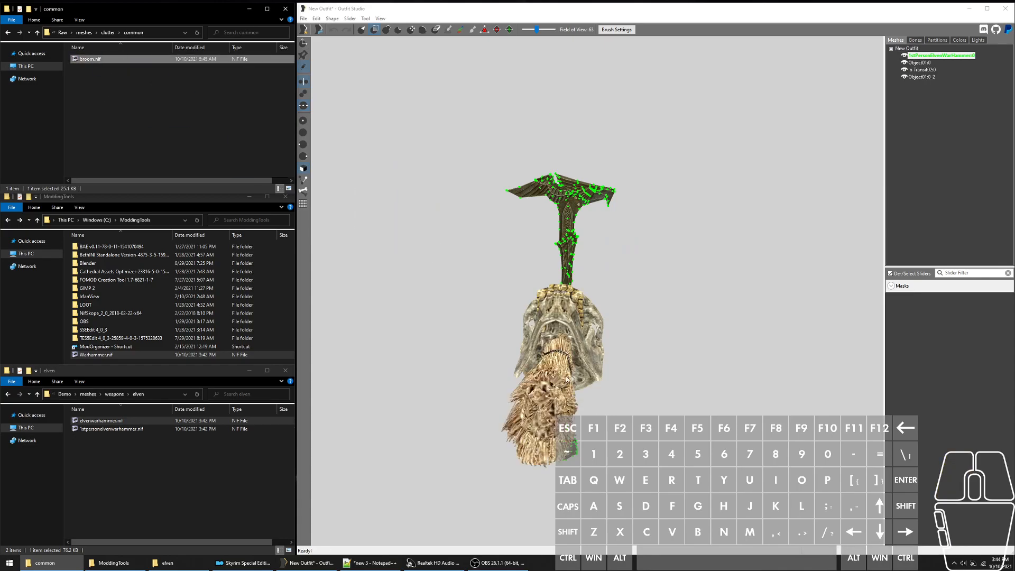
Step: Examine how the imported skull and broom sit relative to the reference warhammer
right_drag(613, 385, 597, 278)
scroll(571, 229, up, 2)
right_click(563, 222)
right_drag(579, 216, 589, 204)
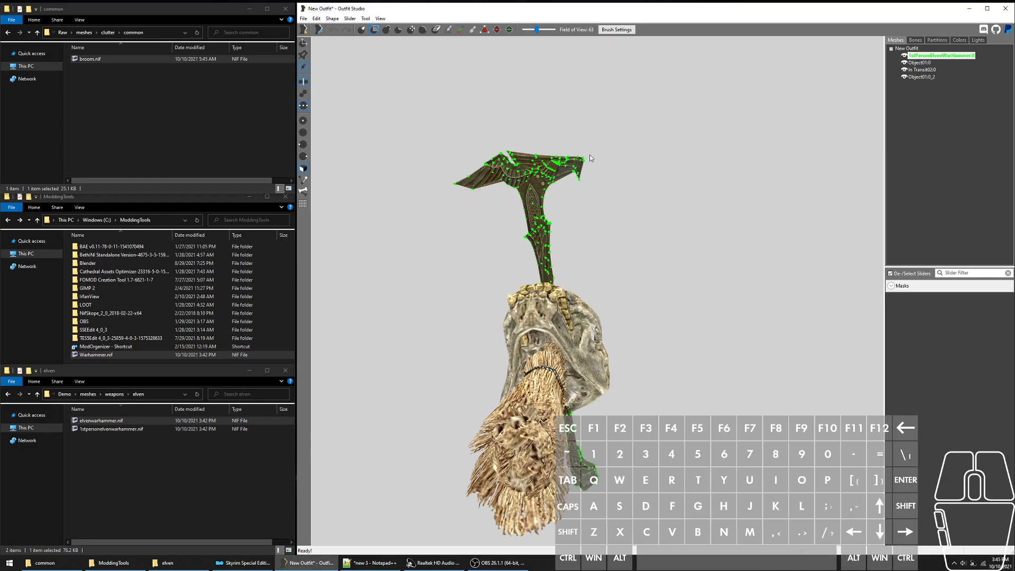
mouse_move(559, 182)
right_down()
mouse_move(582, 206)
mouse_move(594, 247)
mouse_move(601, 170)
right_up()
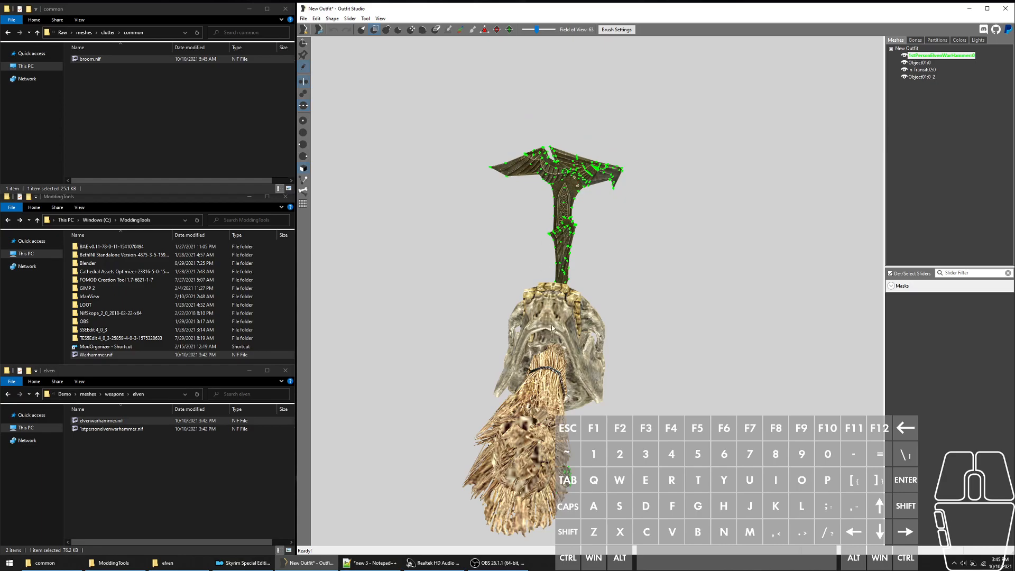
scroll(564, 233, down, 5)
scroll(612, 314, up, 2)
scroll(612, 313, down, 4)
scroll(622, 240, up, 3)
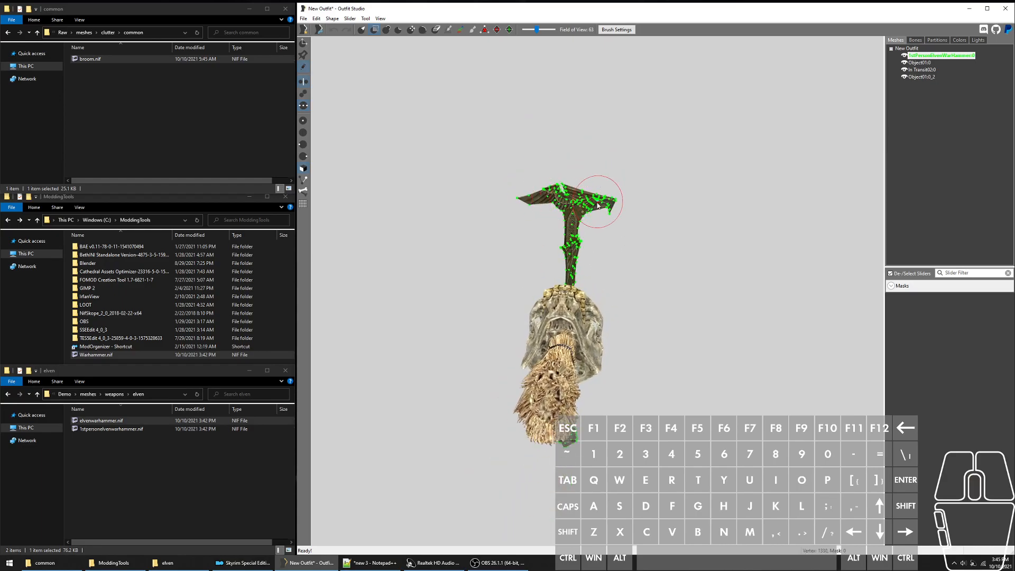
scroll(583, 258, up, 1)
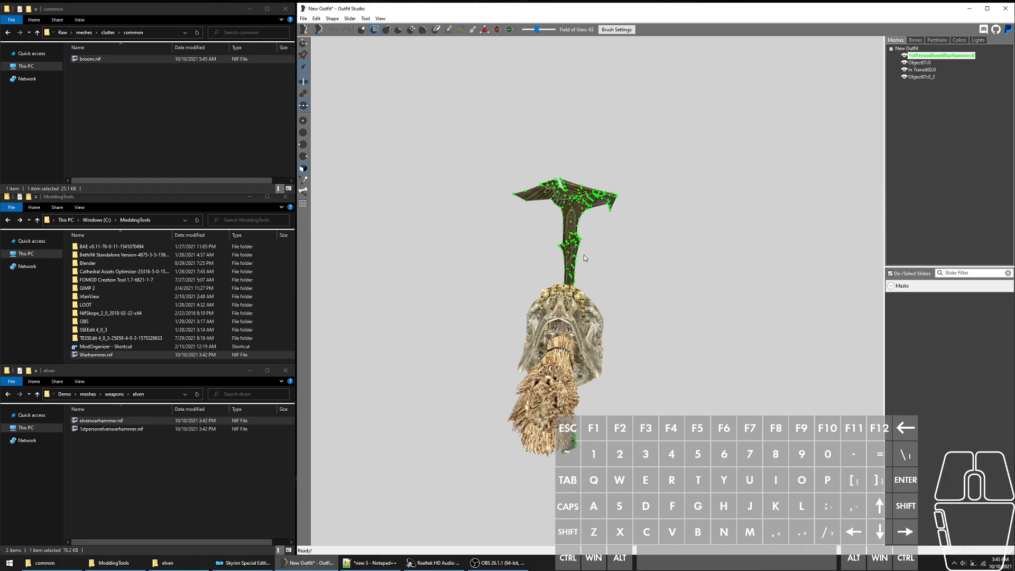
Step: Rename the In Transit02:0 shape as Skull
click(922, 70)
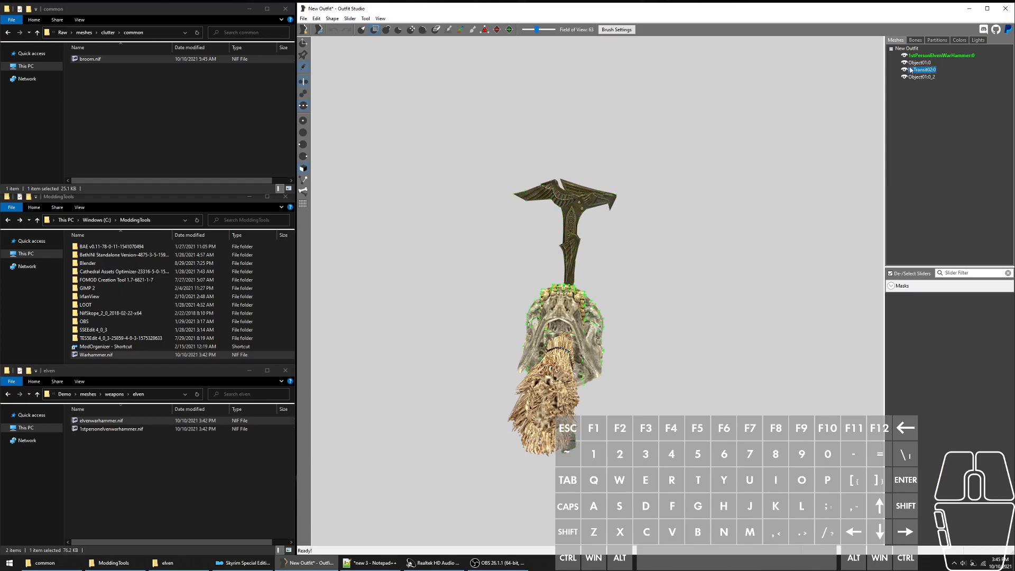
scroll(579, 274, up, 2)
key(F2)
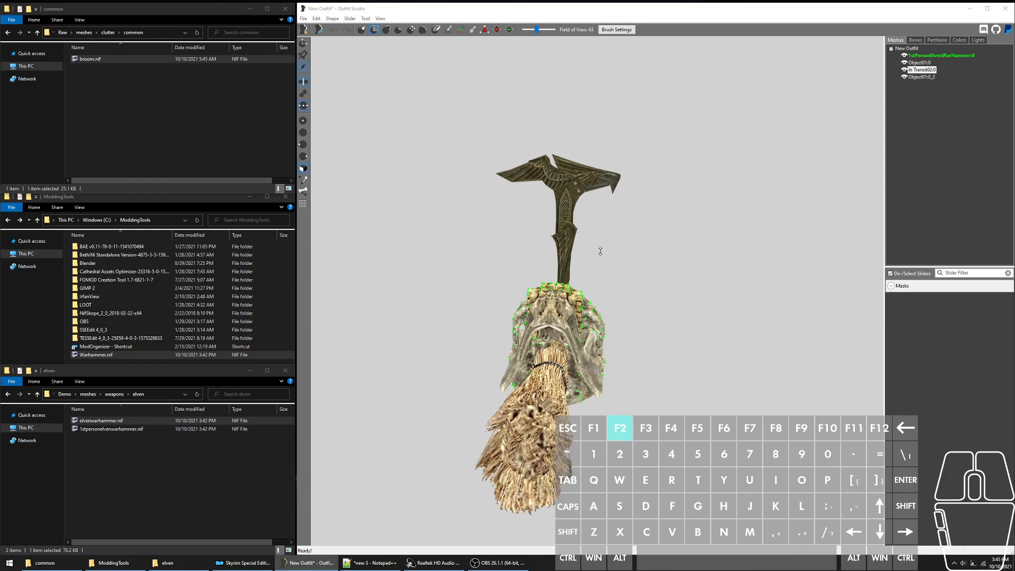
text(Skull)
key(Return)
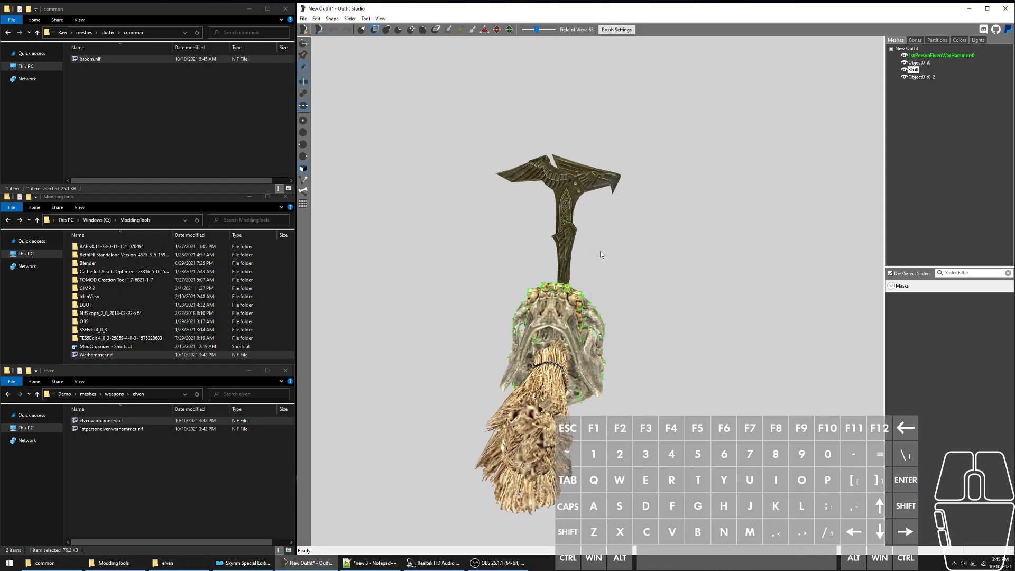
Step: Rename the Object01:0 shape as Jaw
click(924, 72)
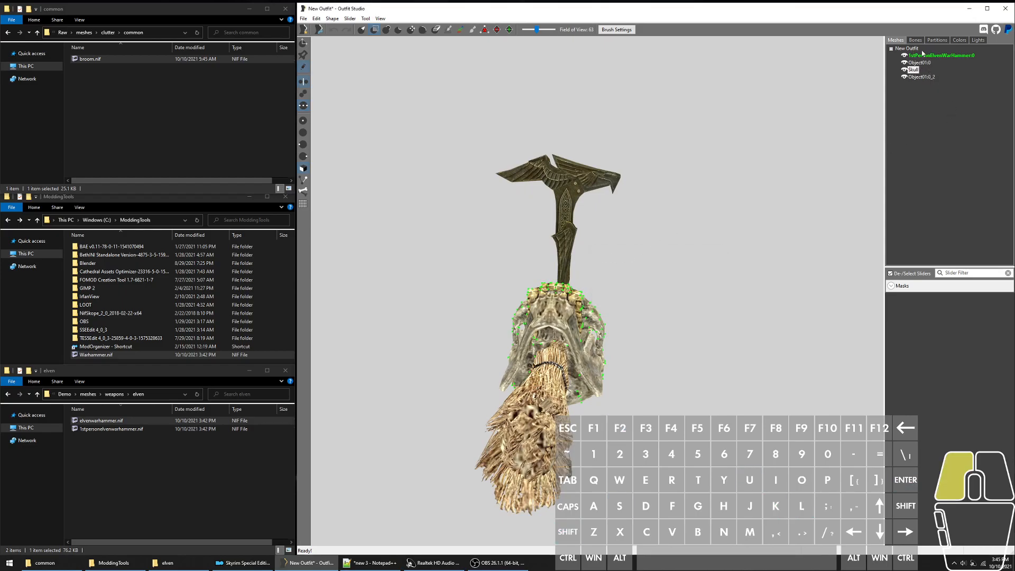
click(933, 71)
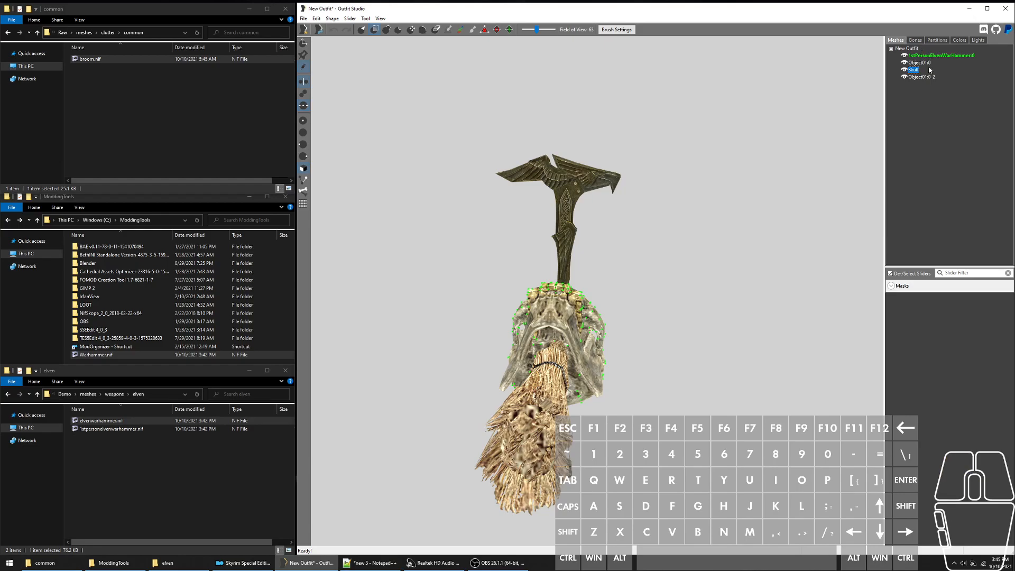
click(926, 63)
key(F2)
text(Jaw)
key(Return)
Step: Rename the Object01:0_2 shape as Broom
click(928, 83)
click(930, 78)
key(F2)
text(B)
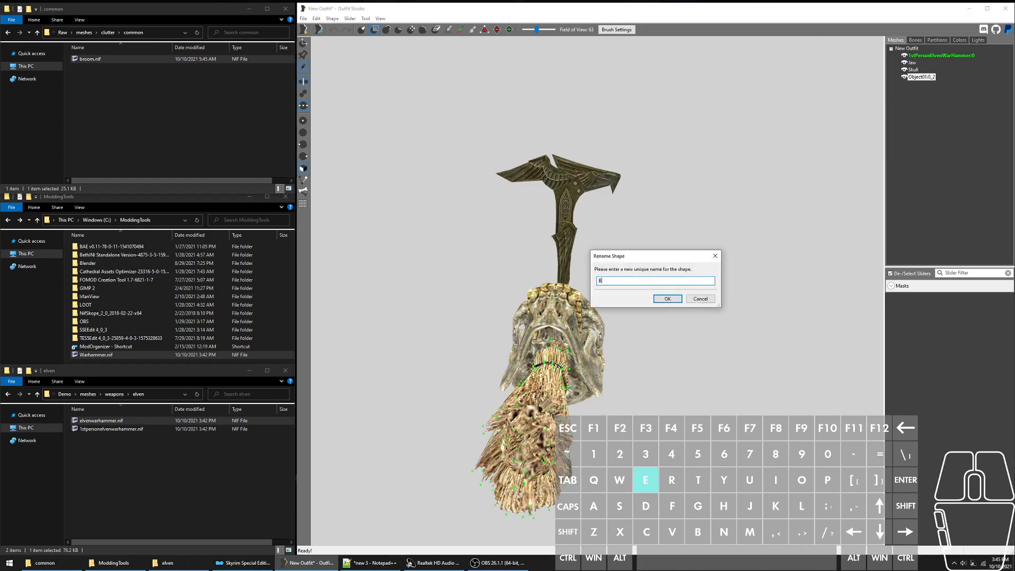
text(room)
key(Return)
Step: Rotate the broom to lie parallel to the reference warhammer and scale it down to roughly the warhammer's length
scroll(720, 167, down, 2)
right_drag(669, 195, 766, 258)
scroll(761, 261, down, 2)
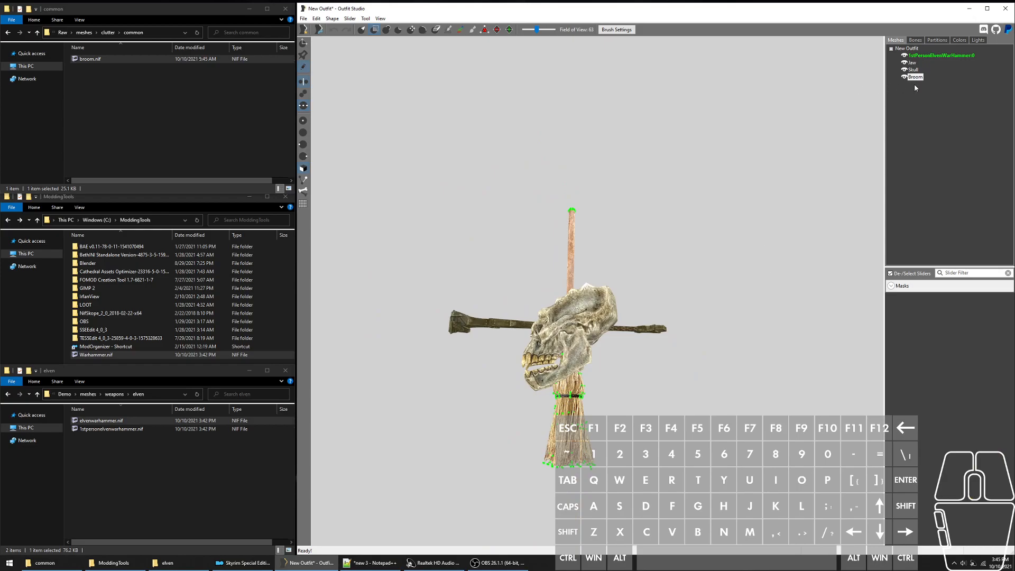
scroll(711, 267, up, 1)
scroll(703, 280, down, 1)
key(f)
drag(551, 360, 517, 410)
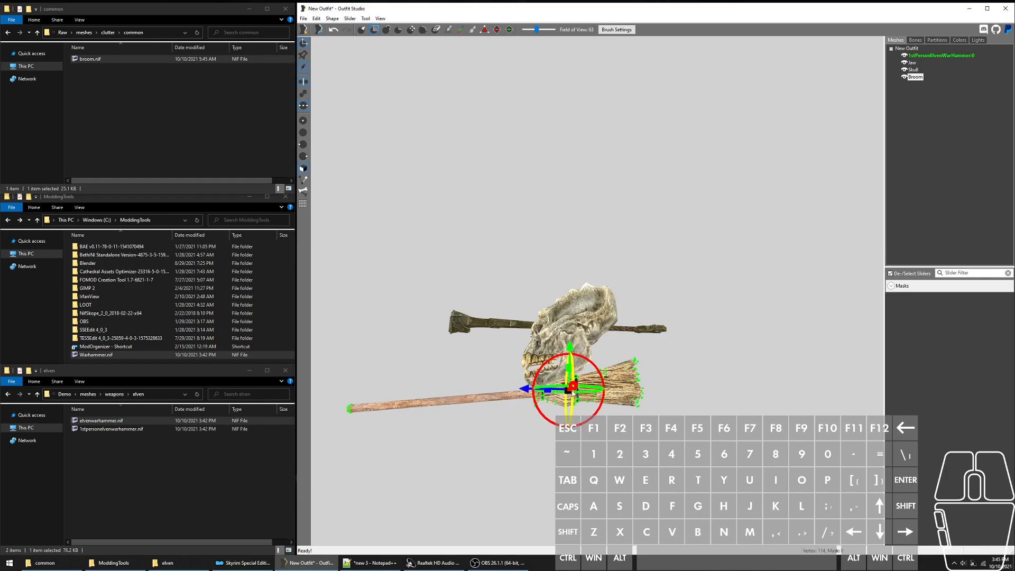
drag(566, 393, 601, 383)
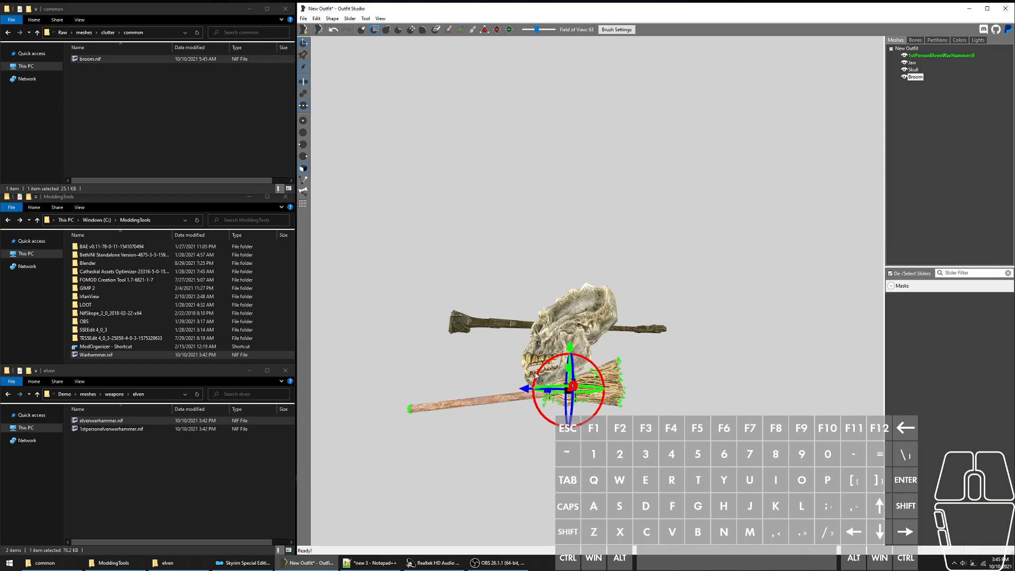
Step: Move the broom onto the reference warhammer's handle and slide it along so the bristles extend past the grip end
drag(541, 370, 571, 286)
scroll(512, 399, down, 1)
scroll(512, 399, up, 2)
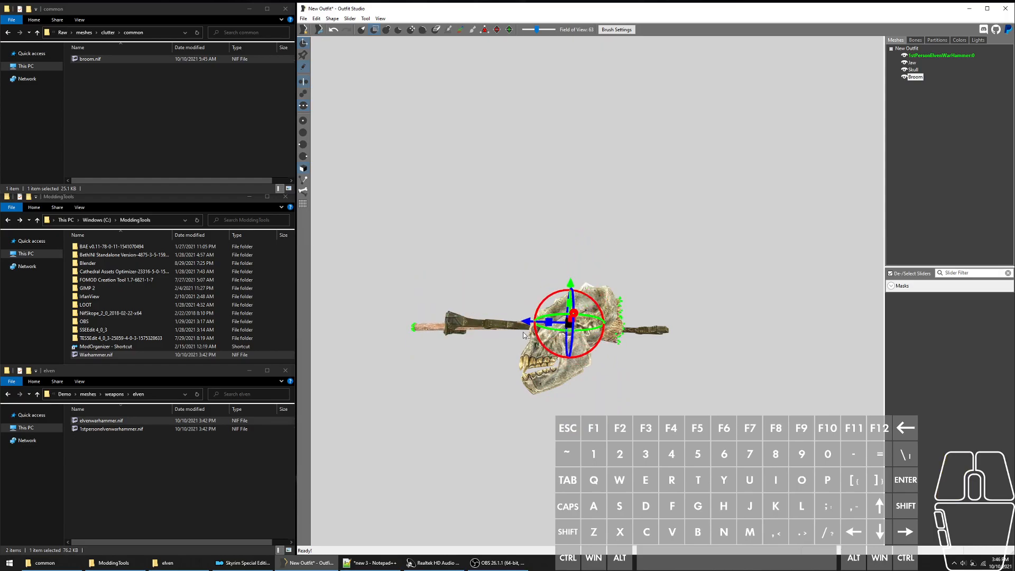
drag(534, 324, 584, 315)
scroll(527, 317, up, 1)
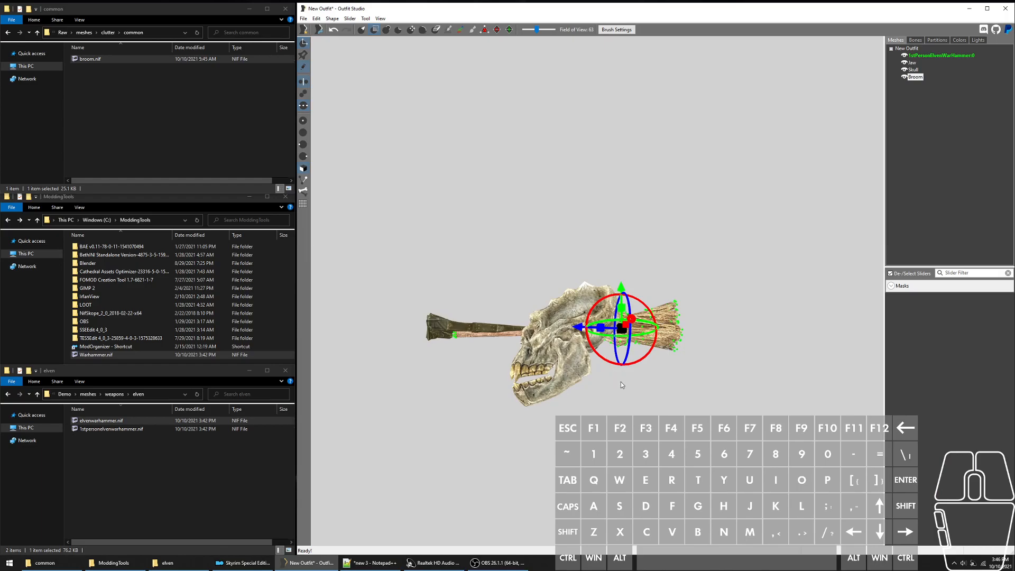
Step: Select the jaw and skull and rotate them together so they lie crosswise to the handle like the reference hammer head
click(912, 64)
shift+click(917, 68)
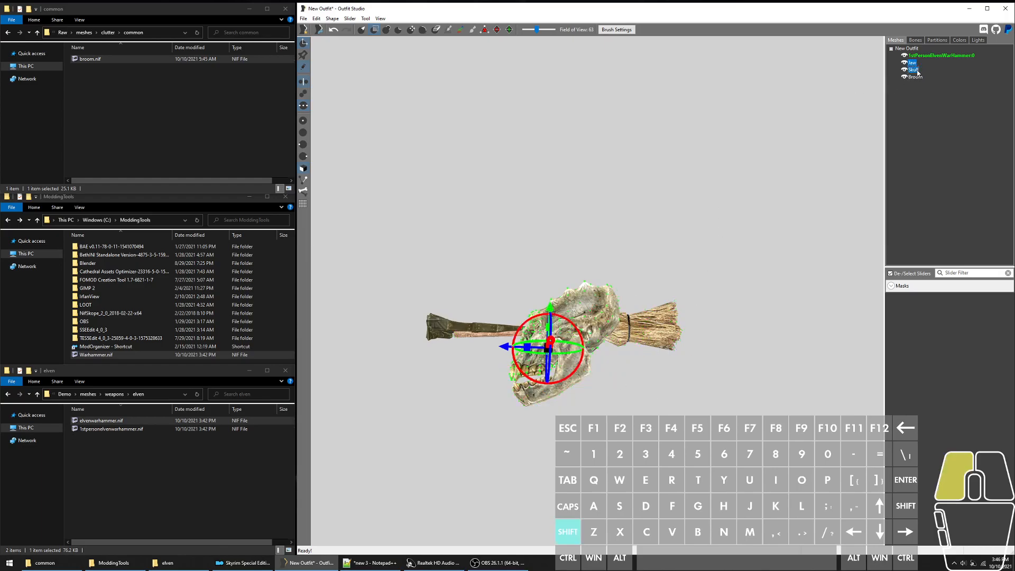
drag(572, 326, 535, 311)
drag(538, 353, 505, 345)
key(ctrl+z)
right_drag(510, 368, 659, 320)
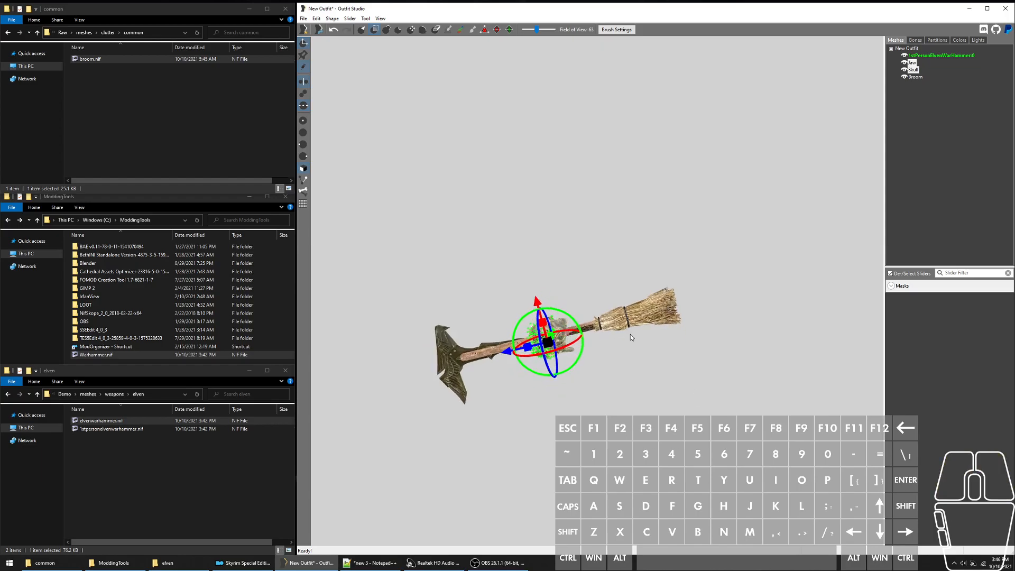
drag(542, 318, 568, 335)
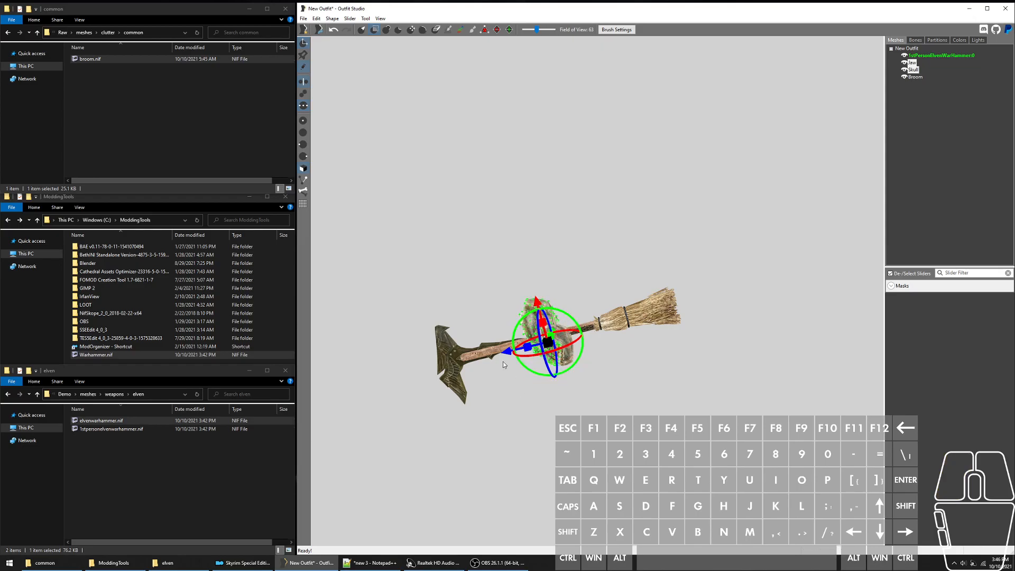
Step: Move the skull and jaw along the handle onto the warhammer's head and align them with it when viewed end-on
drag(506, 352, 384, 399)
drag(441, 323, 440, 336)
right_drag(613, 370, 712, 337)
key(f)
right_drag(726, 266, 687, 336)
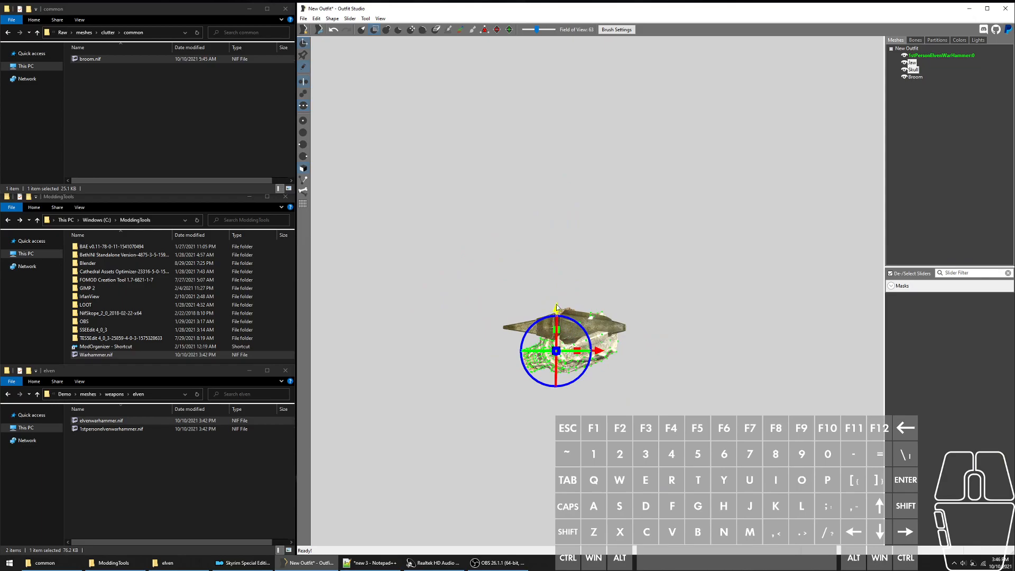
drag(555, 316, 559, 303)
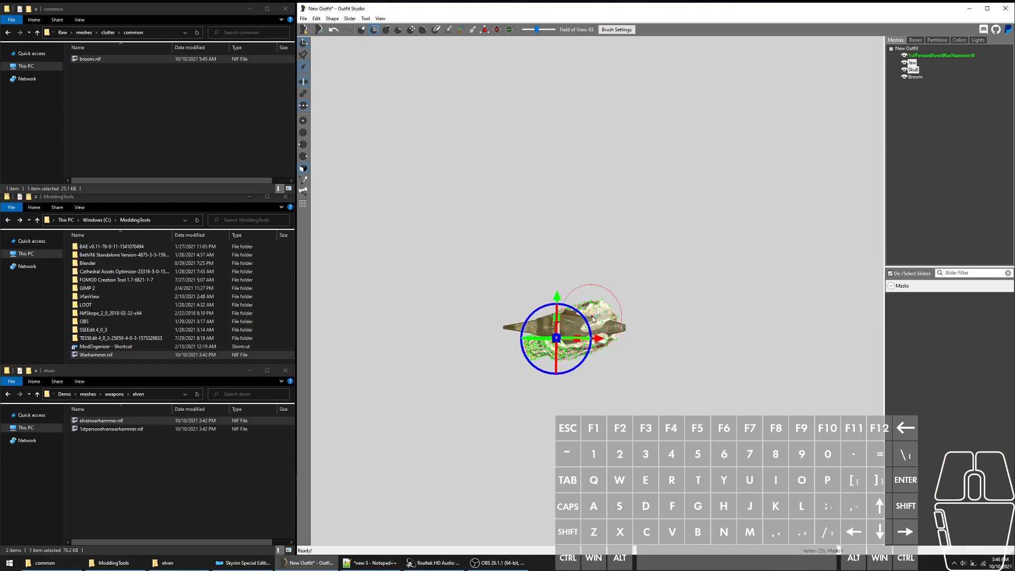
drag(584, 318, 589, 323)
right_drag(589, 323, 636, 188)
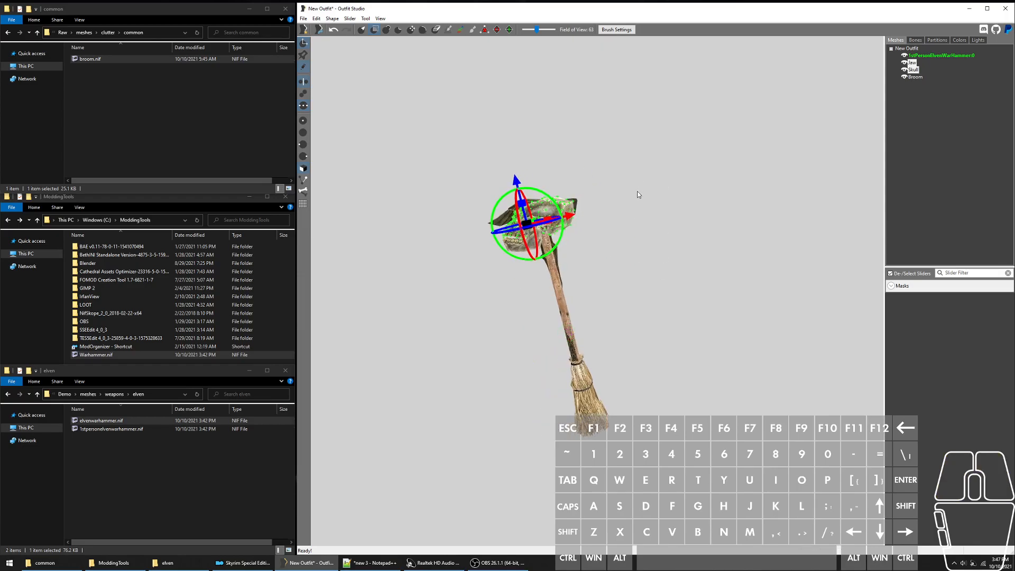
Step: Toggle the visibility of the skull and jaw to check their fit against the hammer head and broom handle
scroll(636, 210, up, 4)
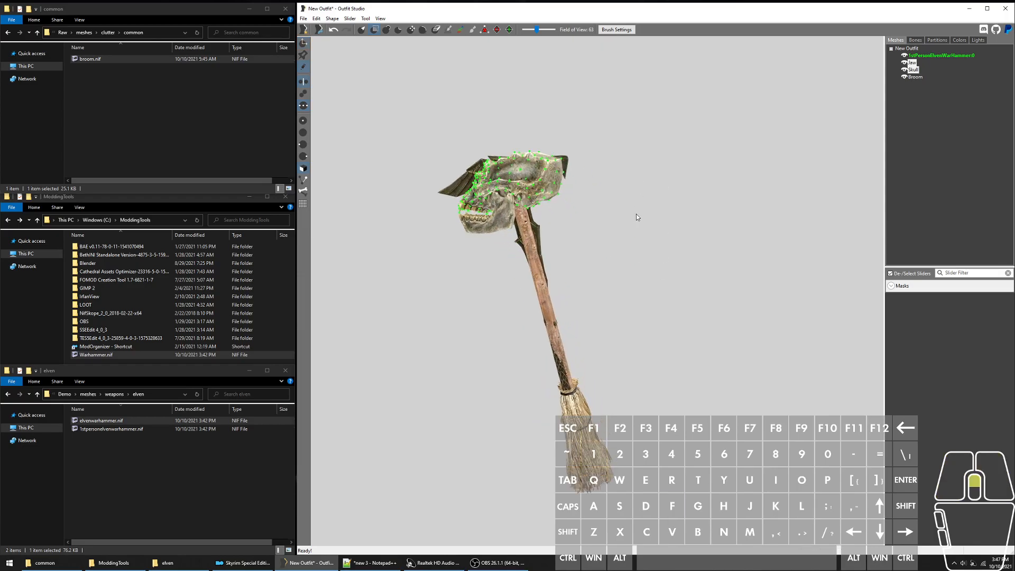
scroll(635, 214, down, 1)
key(e)
key(e)
key(e)
key(e)
key(e)
key(e)
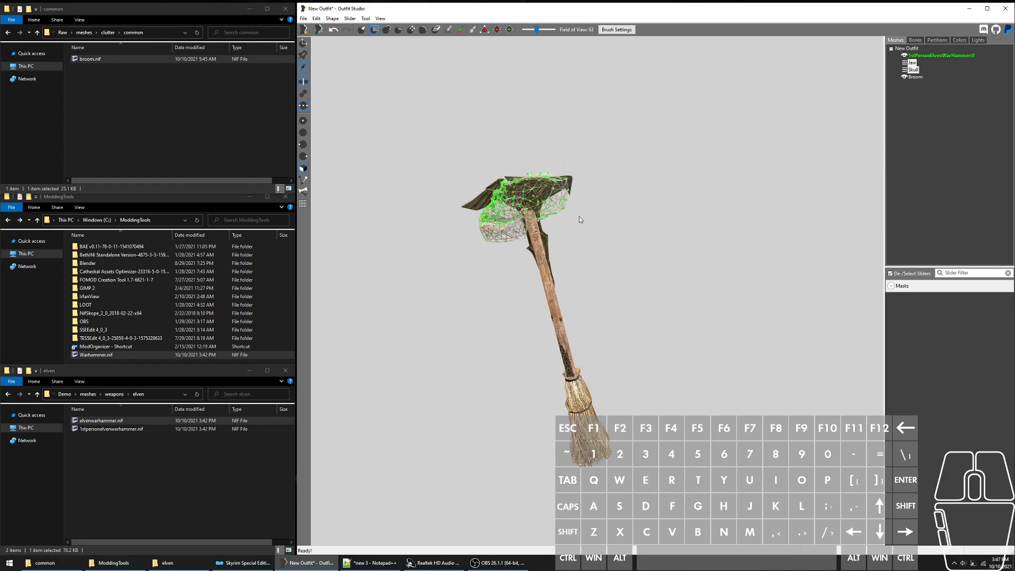
Step: Reposition the skull and jaw along each axis so they sit centred over the end of the broom handle
key(f)
drag(489, 214, 441, 207)
right_drag(666, 238, 668, 270)
scroll(655, 292, up, 2)
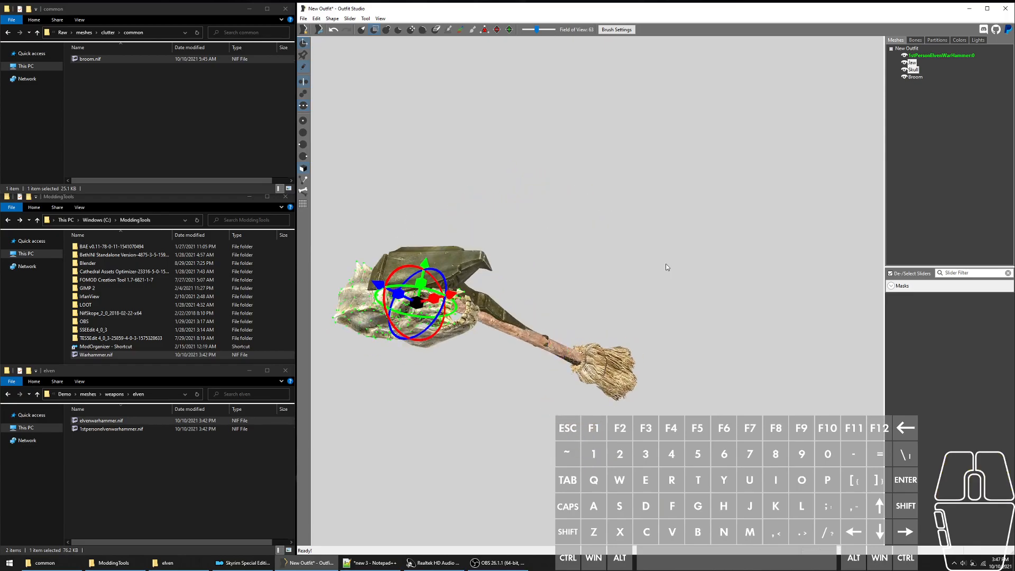
right_drag(539, 307, 546, 313)
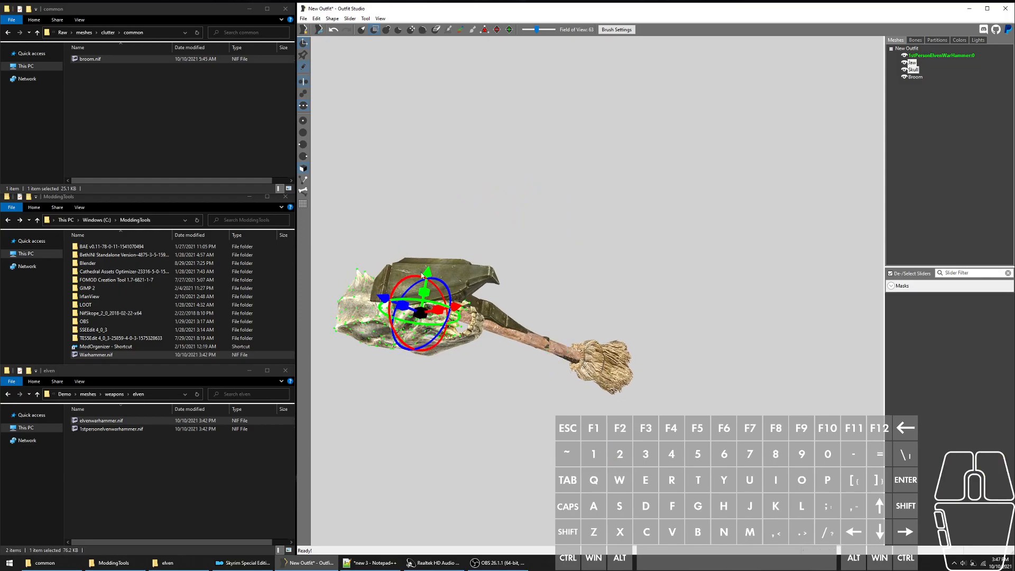
drag(427, 274, 432, 253)
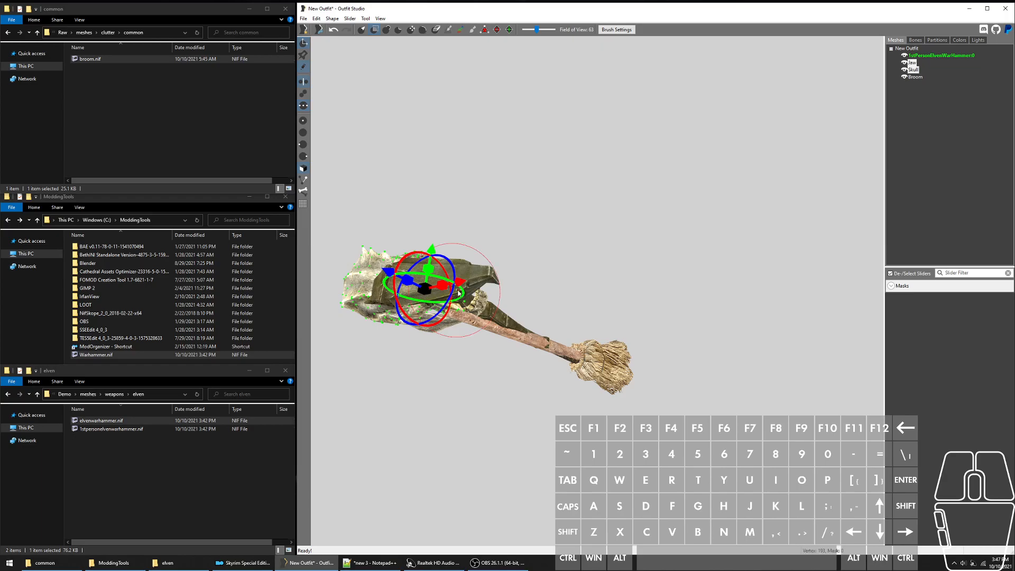
drag(465, 286, 482, 279)
right_drag(520, 253, 679, 192)
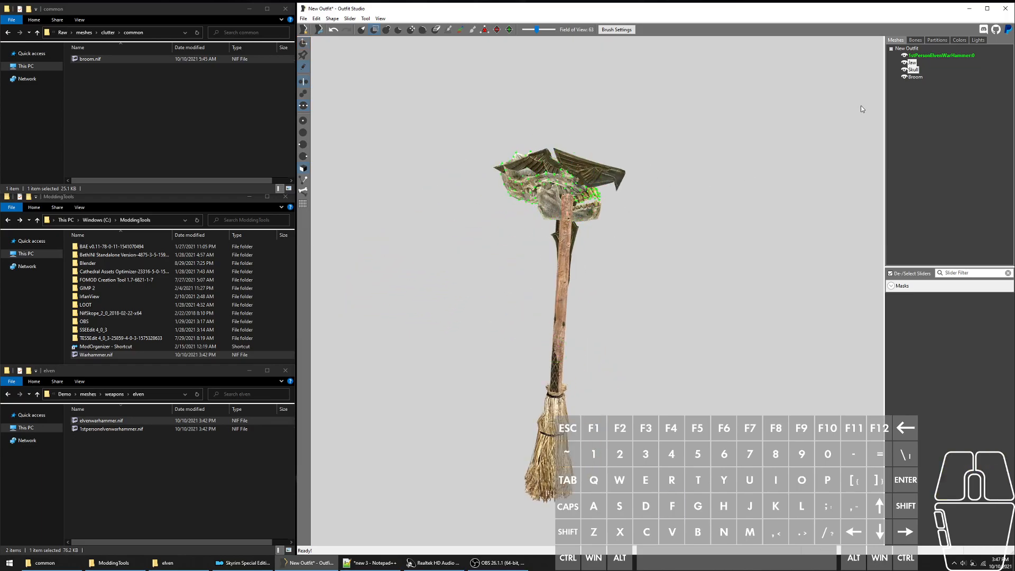
Step: Hide the reference elven warhammer mesh to see only the skull and broom
click(921, 56)
key(e)
right_drag(664, 248, 660, 228)
right_drag(729, 195, 715, 227)
Step: Shift the Broom shape slightly so its handle enters the underside of the skull
click(912, 77)
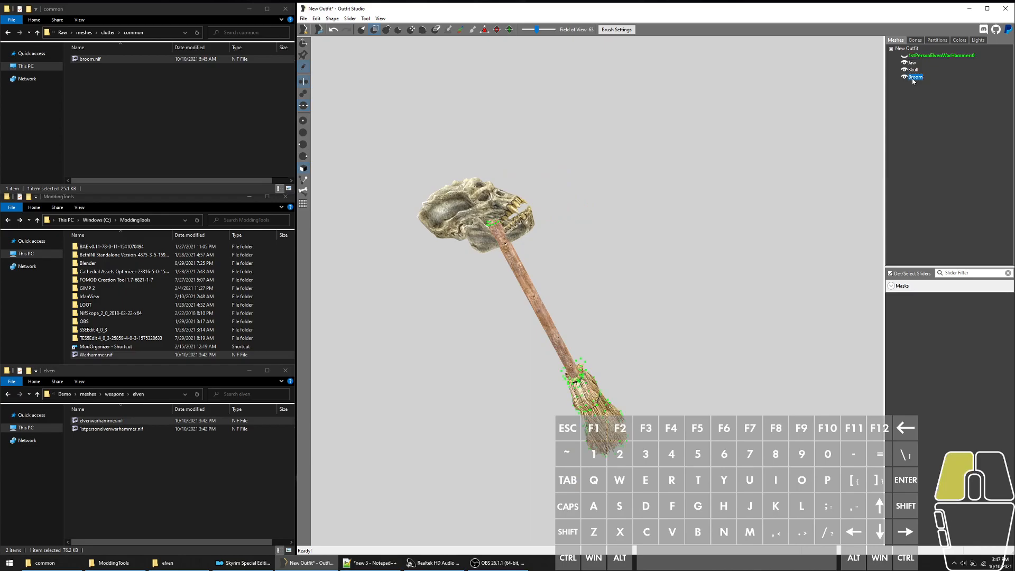
right_drag(654, 176, 608, 251)
key(t)
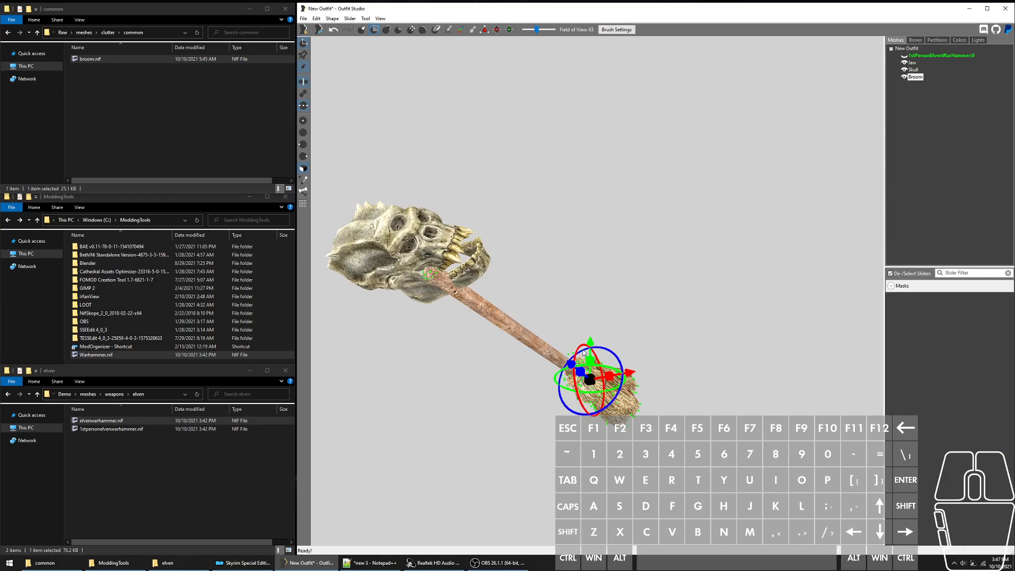
drag(575, 342, 588, 364)
right_drag(588, 365, 683, 271)
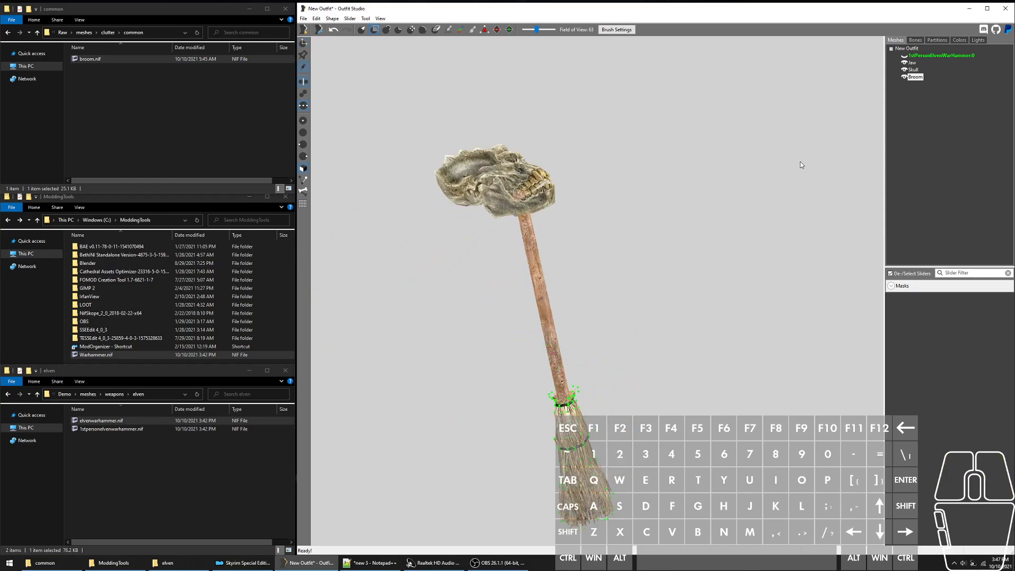
Step: Show the reference elven warhammer again and compare it with the skull and broom up close
click(941, 57)
key(e)
right_drag(750, 191, 760, 214)
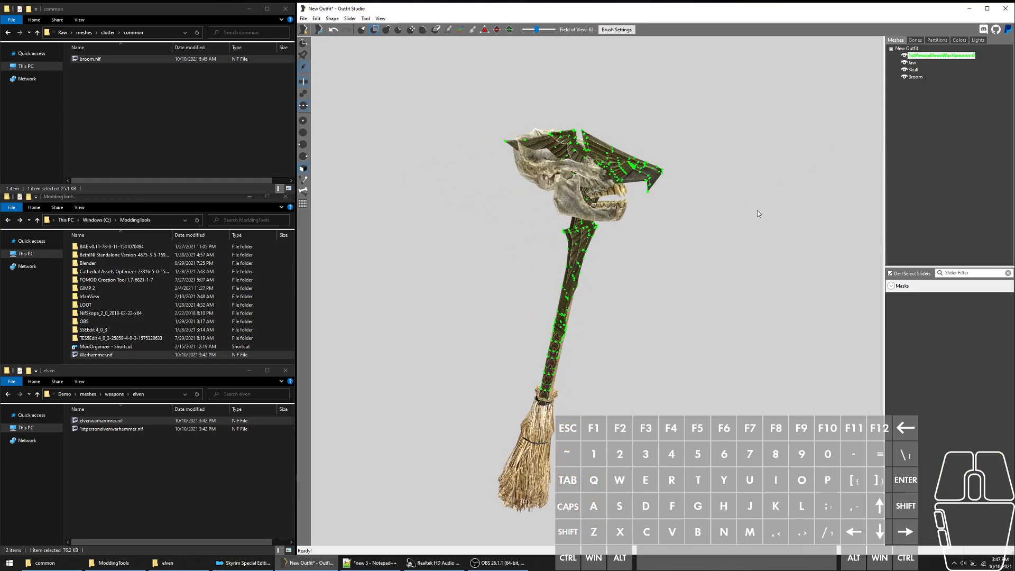
scroll(721, 230, up, 2)
middle_drag(716, 243, 703, 267)
scroll(704, 266, up, 2)
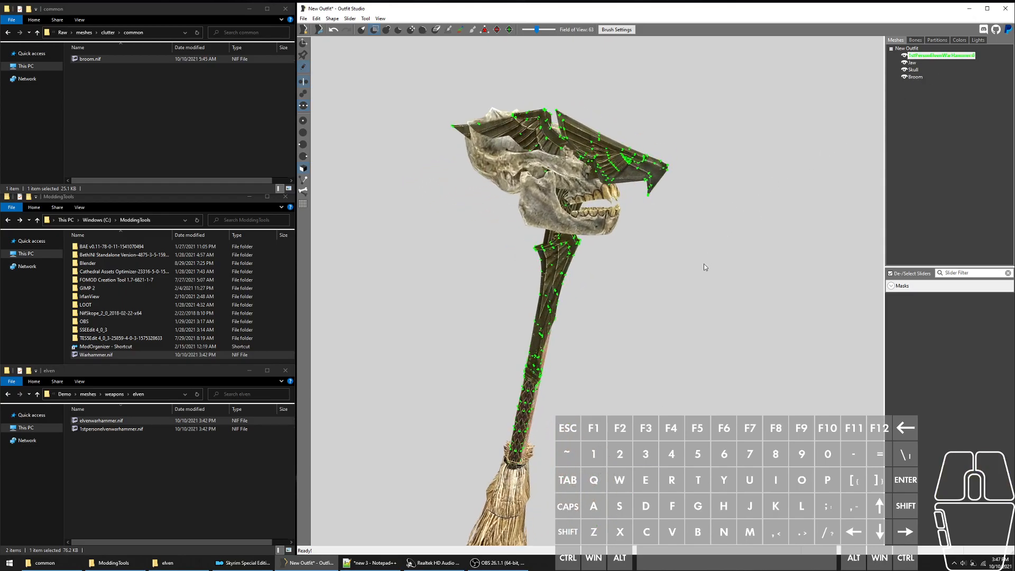
Step: Nudge the skull and jaw together along the hammer head, scale them up slightly and adjust their height on the handle
scroll(703, 264, down, 3)
click(913, 64)
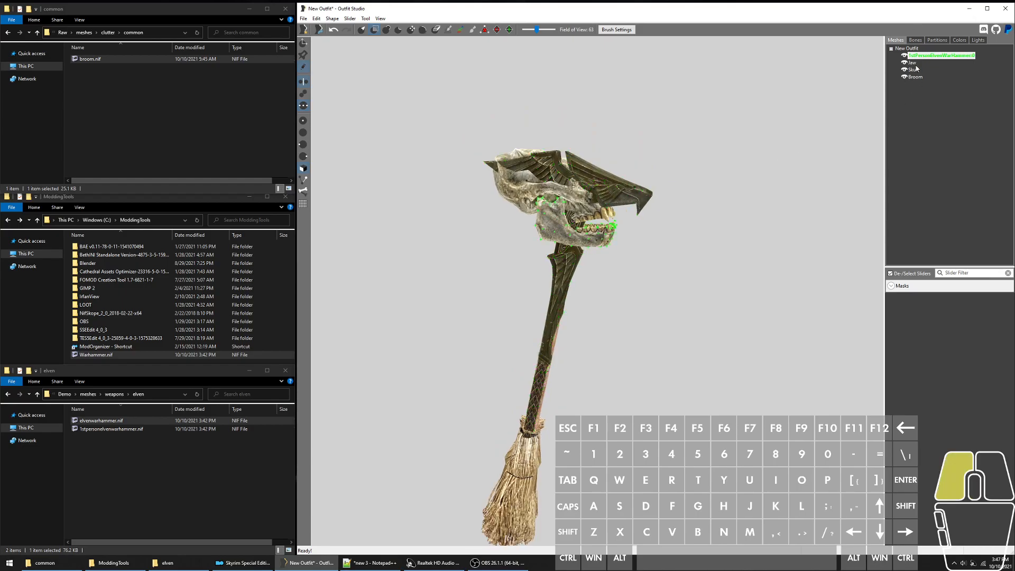
shift+click(913, 70)
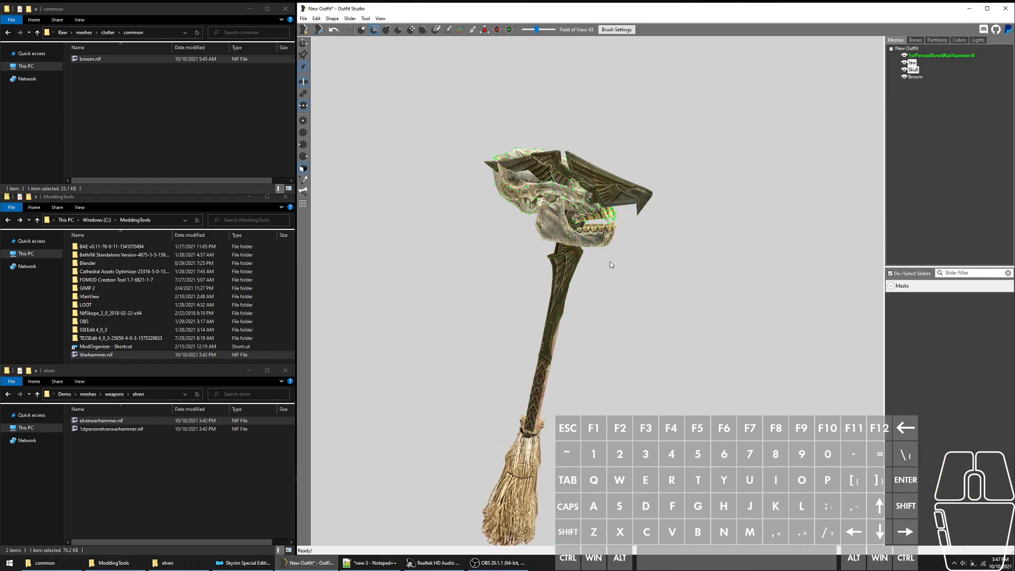
mouse_move(593, 200)
drag(613, 208, 626, 210)
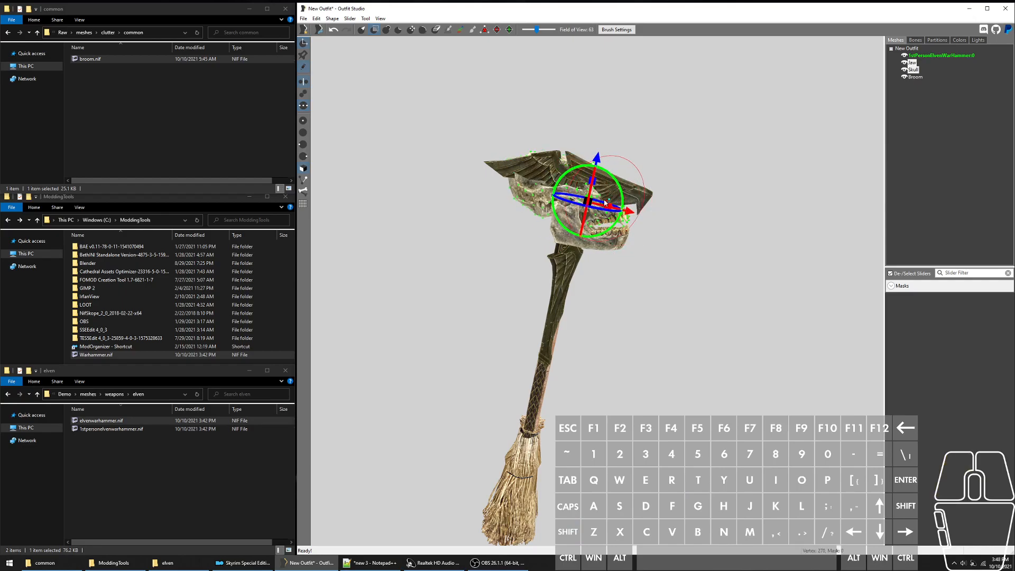
mouse_move(606, 211)
mouse_down()
mouse_move(669, 203)
mouse_move(660, 200)
mouse_up()
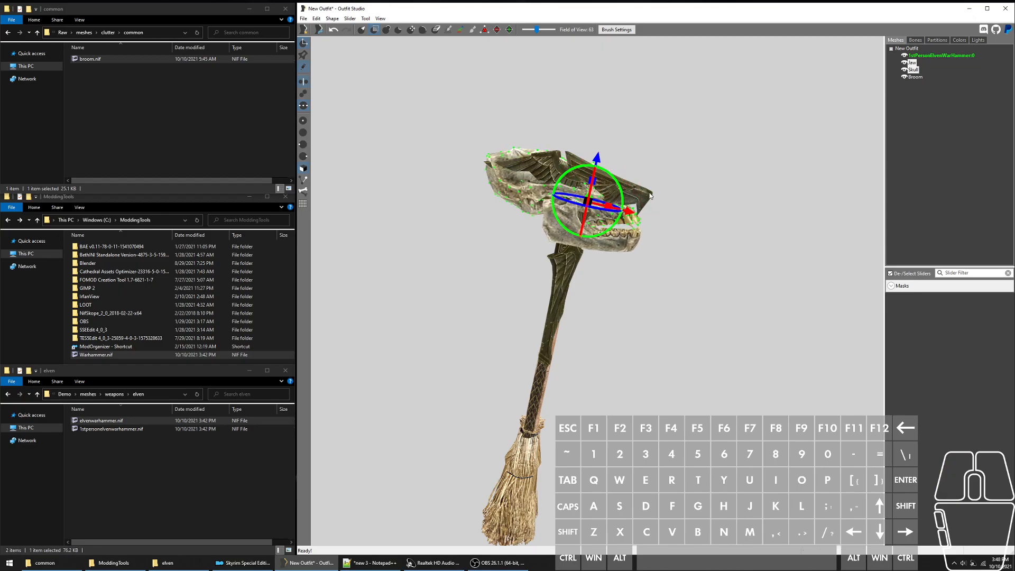
drag(591, 181, 572, 197)
key(f)
Step: Examine the skull and broom placement against the reference warhammer from several angles
scroll(658, 347, down, 3)
right_drag(656, 344, 639, 353)
key(f)
scroll(645, 359, down, 2)
key(f)
right_drag(667, 308, 669, 227)
key(f)
scroll(659, 237, up, 1)
key(f)
Step: Hide the reference elven warhammer mesh and review the finished skull-and-broom model
click(929, 57)
key(e)
right_drag(553, 264, 644, 248)
right_drag(567, 197, 561, 159)
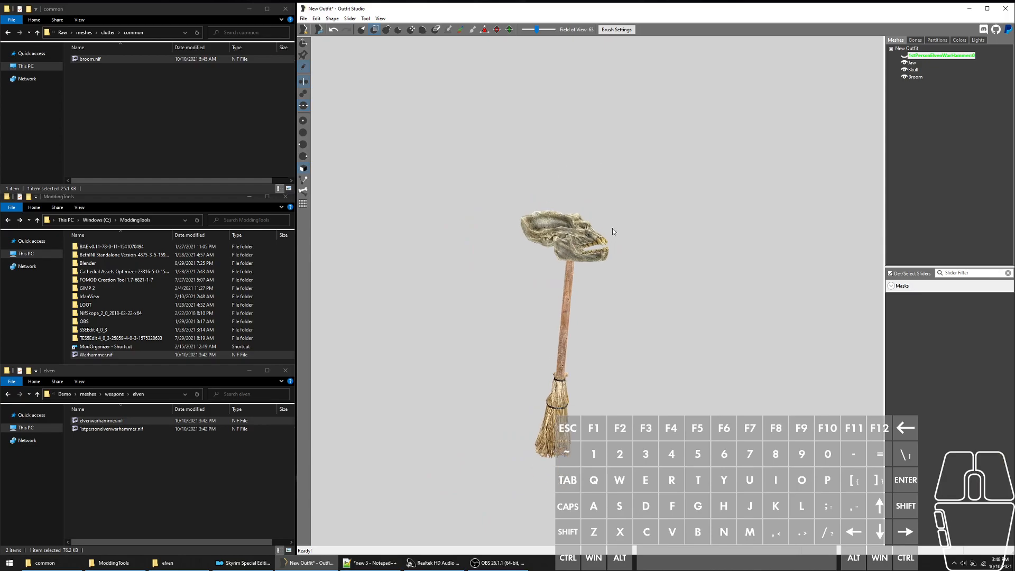
scroll(614, 217, up, 1)
Step: Export the model as a NIF, overwriting the existing Warhammer.nif
key(ctrl+e)
double_click(417, 178)
click(527, 282)
Step: Copy Warhammer.nif from the ModdingTools folder and paste it twice into the elven weapons folder
click(135, 354)
click(135, 352)
click(160, 346)
click(142, 352)
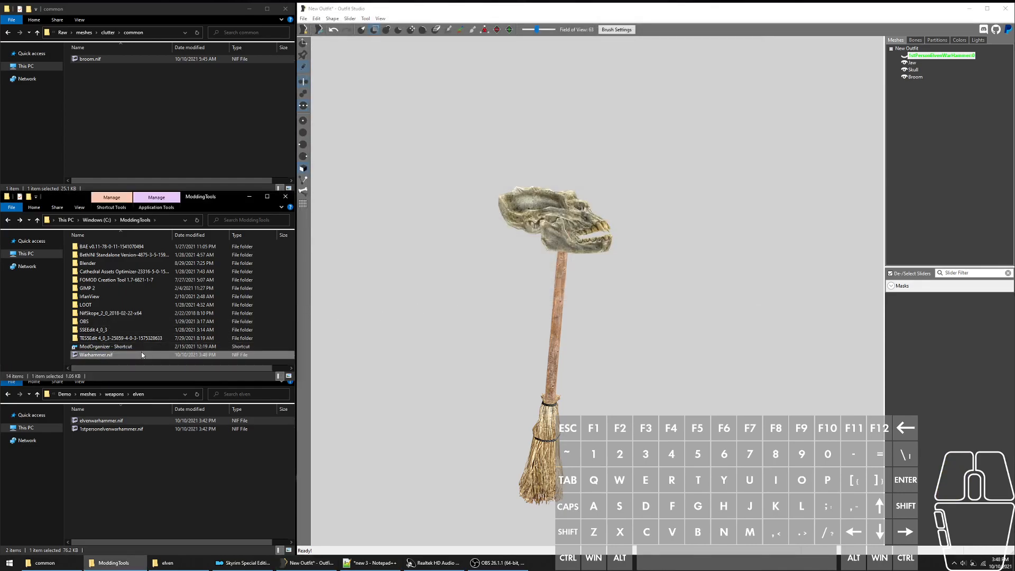
key(ctrl+c)
click(154, 453)
key(ctrl+v)
click(169, 437)
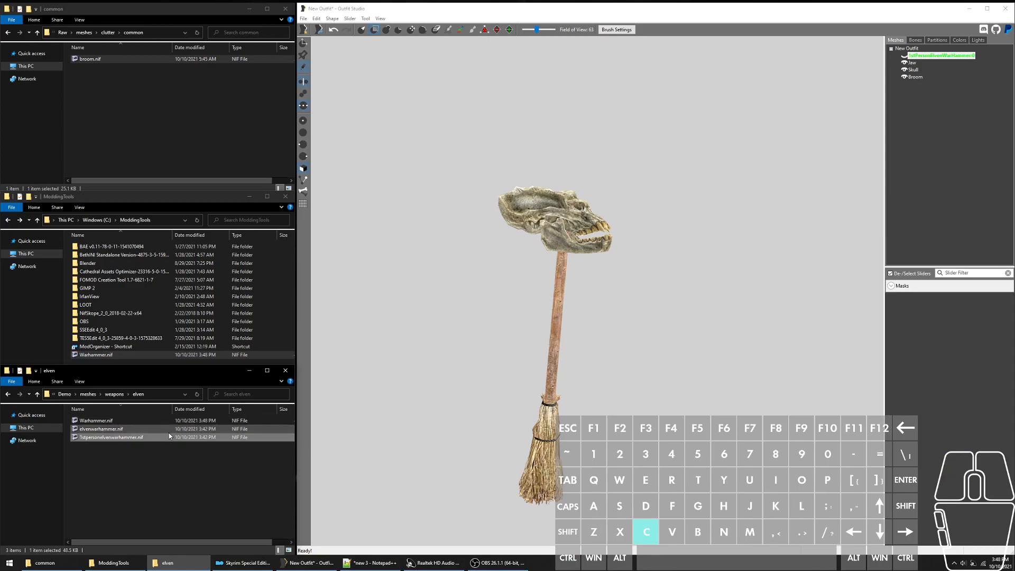
click(158, 451)
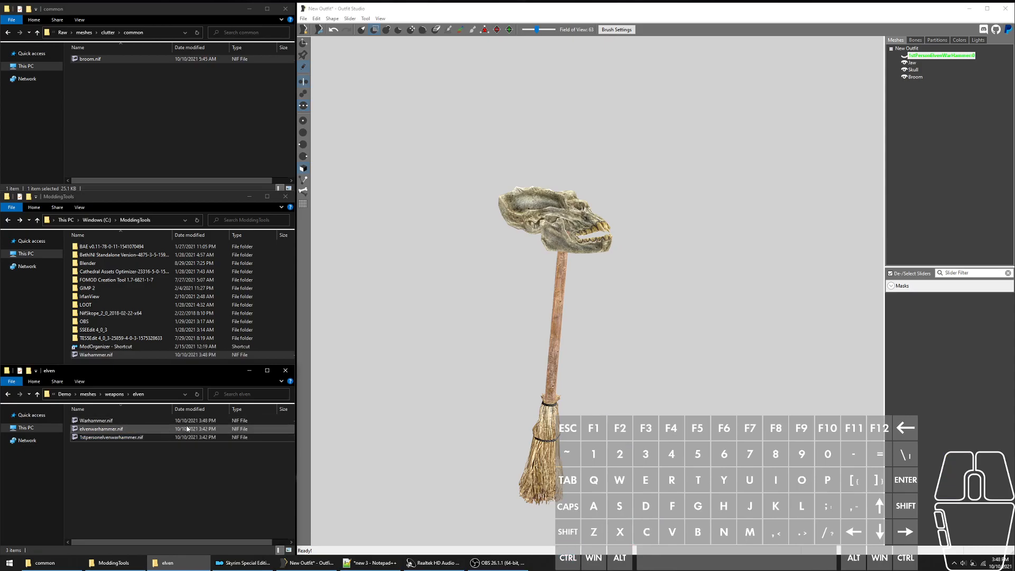
key(ctrl+v)
Step: Copy the file name 1stpersonelvenwarhammer and delete the original elvenwarhammer.nif and 1stpersonelvenwarhammer.nif files
click(153, 440)
click(142, 449)
key(F2)
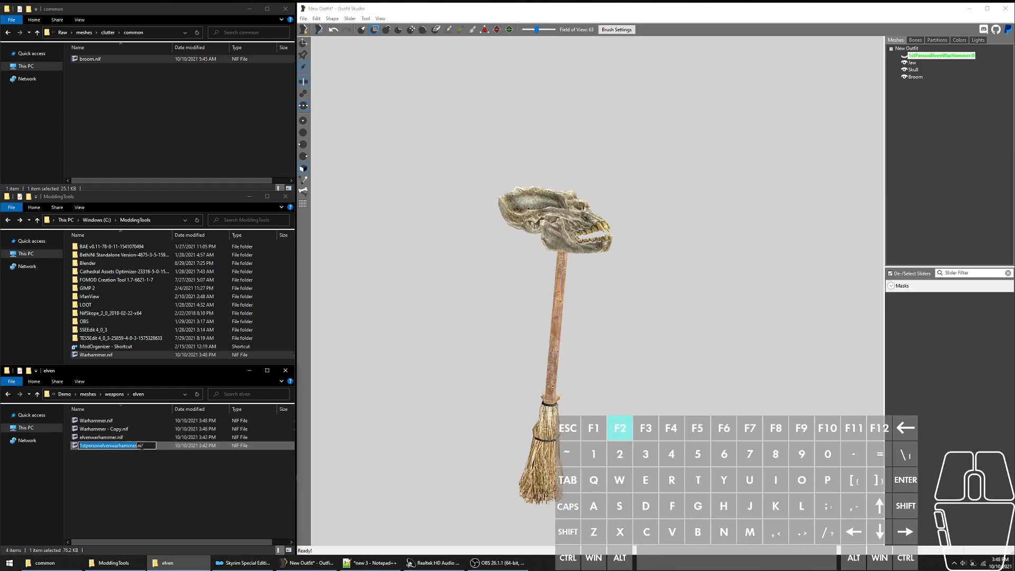
key(ctrl+c)
click(146, 447)
mouse_move(147, 447)
mouse_down()
mouse_move(124, 432)
mouse_move(109, 446)
mouse_move(141, 439)
mouse_up()
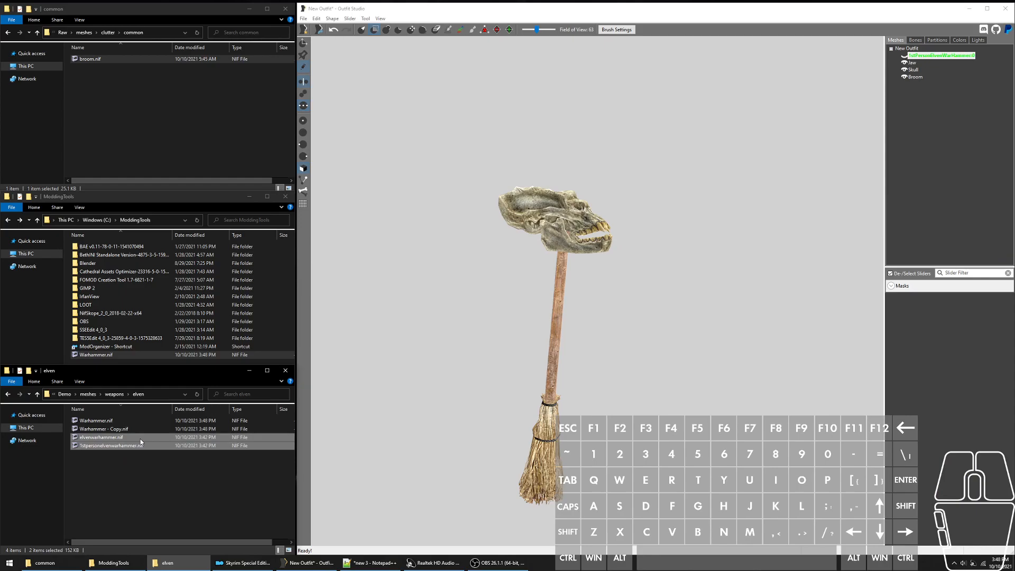
key(Delete)
Step: Rename Warhammer - Copy.nif as 1stpersonelvenwarhammer.nif and Warhammer.nif as elvenwarhammer.nif
key(F2)
key(ctrl+v)
click(135, 420)
key(F2)
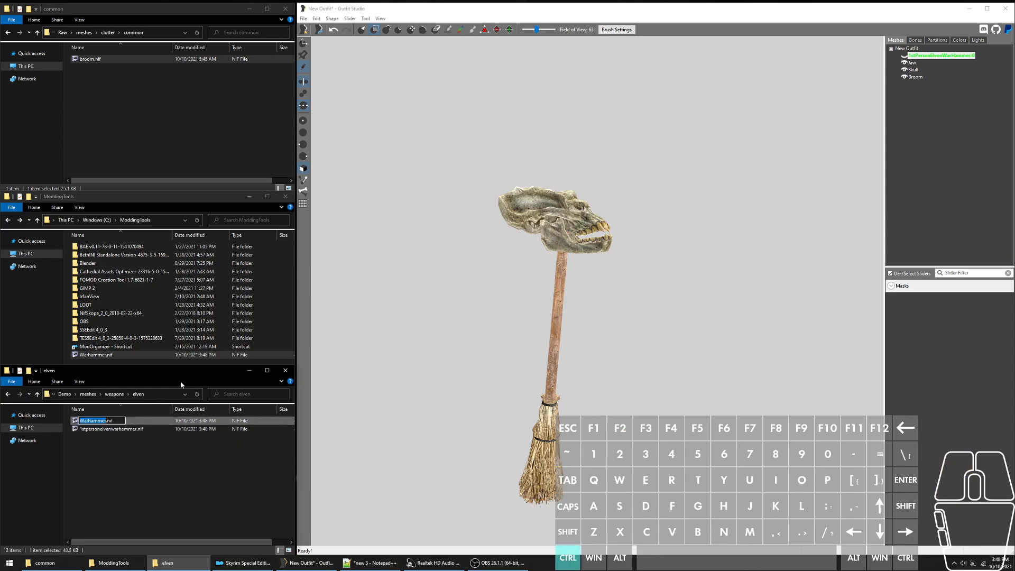
key(ctrl+v)
key(Left)
key(Left)
key(Left)
key(BackSpace)
key(BackSpace)
key(BackSpace)
key(BackSpace)
key(BackSpace)
key(BackSpace)
key(BackSpace)
key(BackSpace)
key(BackSpace)
key(Return)
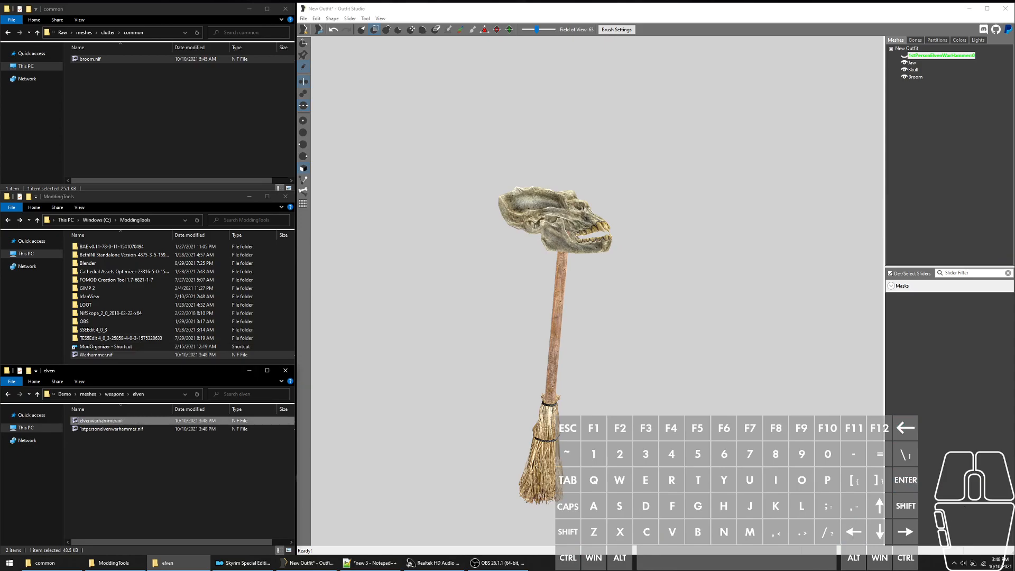
Step: Launch Skyrim through SKSE from Mod Organizer and load into the game
click(243, 562)
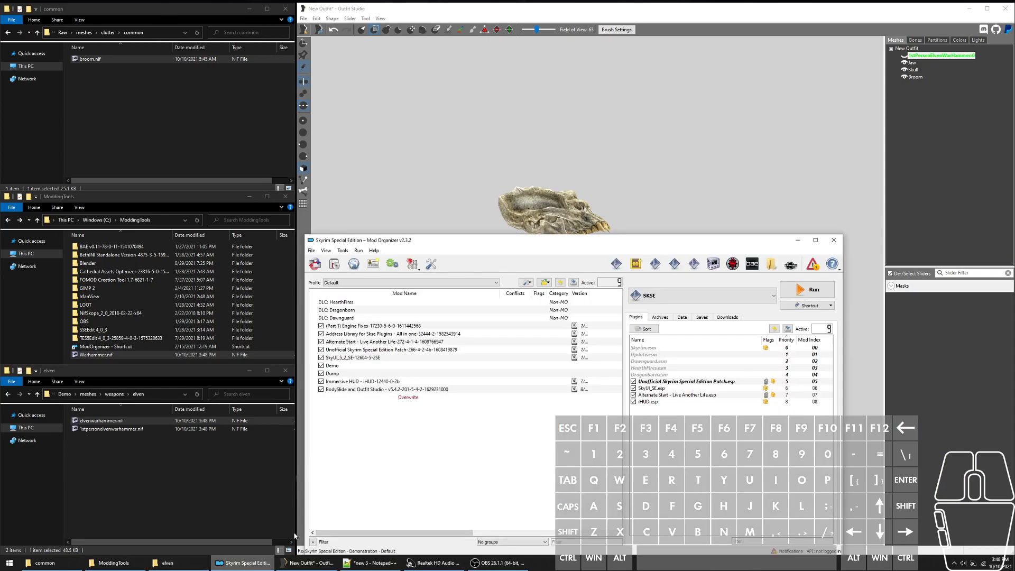
click(807, 292)
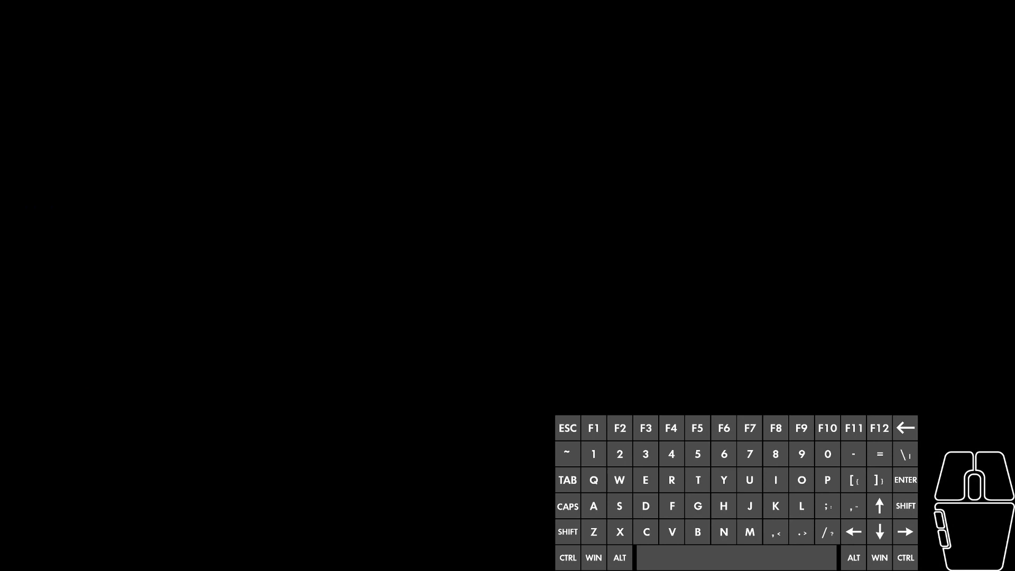
key(Return)
key(Return)
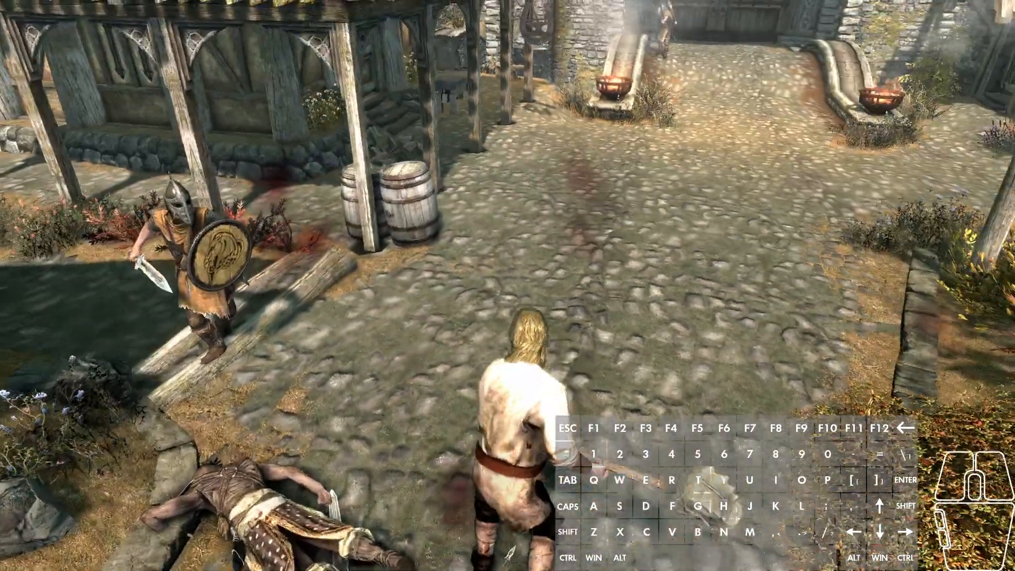
Step: Move around near the Whiterun guards and swing the skull-and-broom warhammer to check it in game
right_click(507, 285)
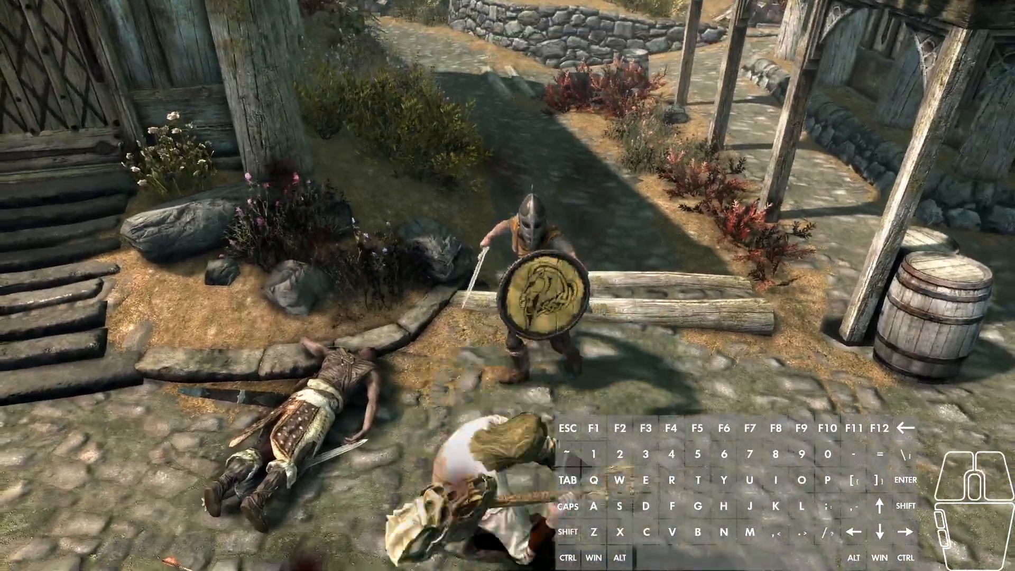
key(w)
key(a)
key(w)
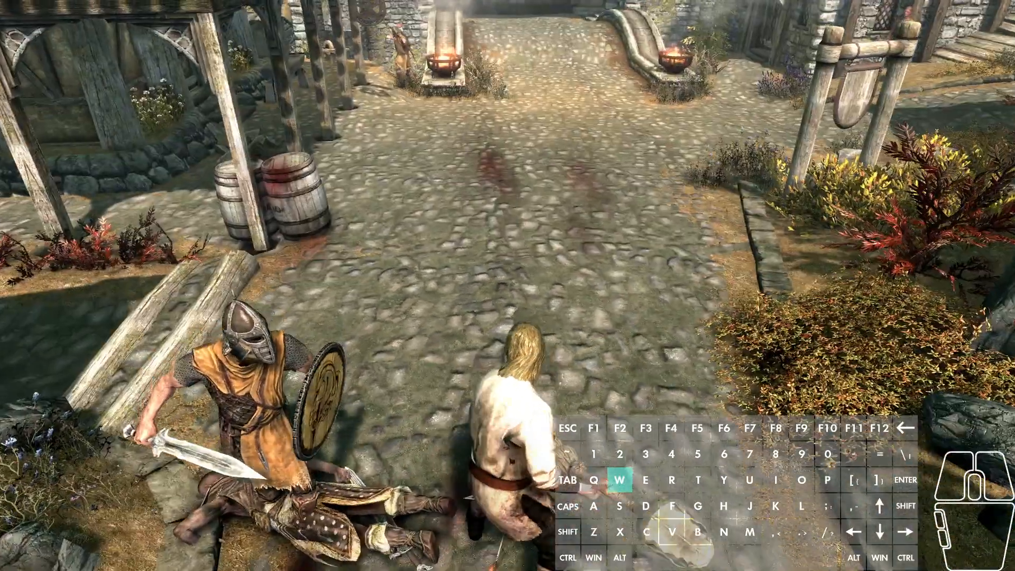
key(w)
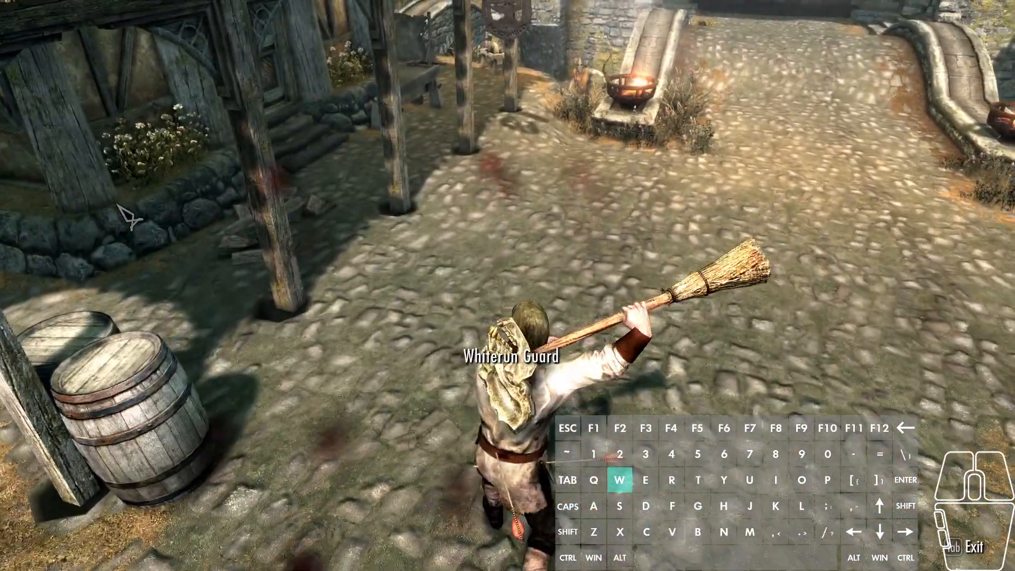
Step: Enable god mode with tgm, quit the game through the console and switch back to Outfit Studio
key(grave)
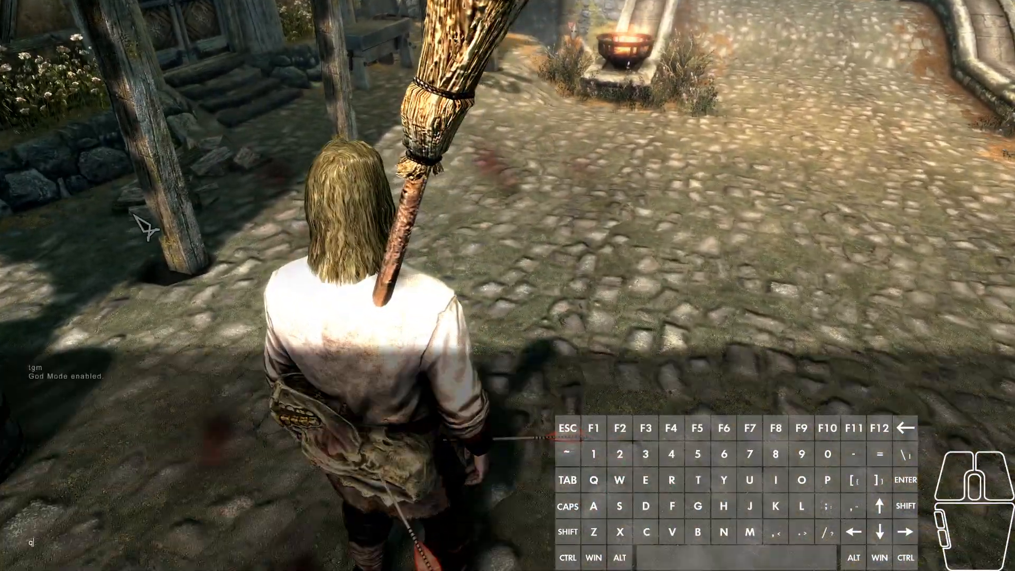
key(Return)
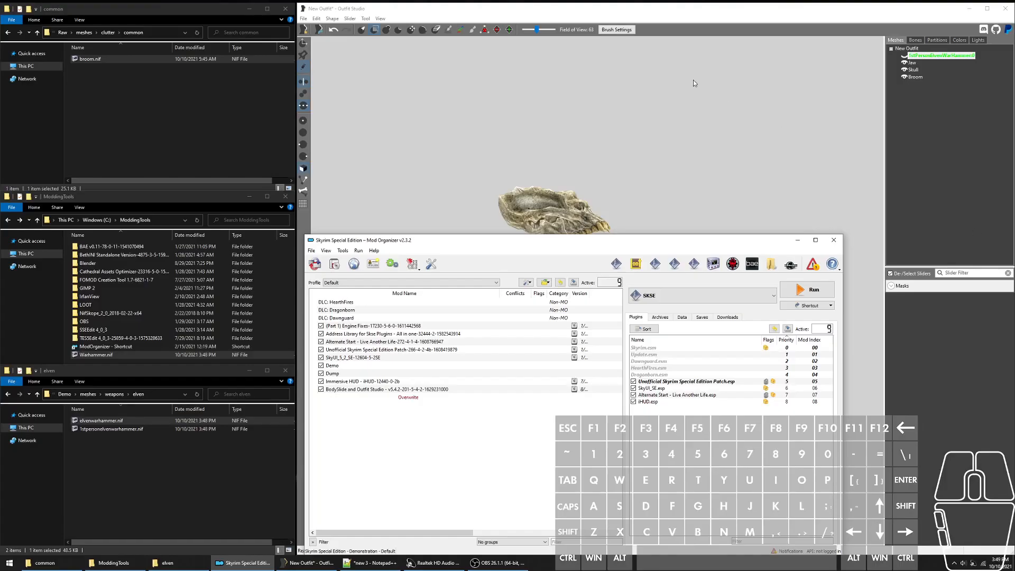
click(641, 73)
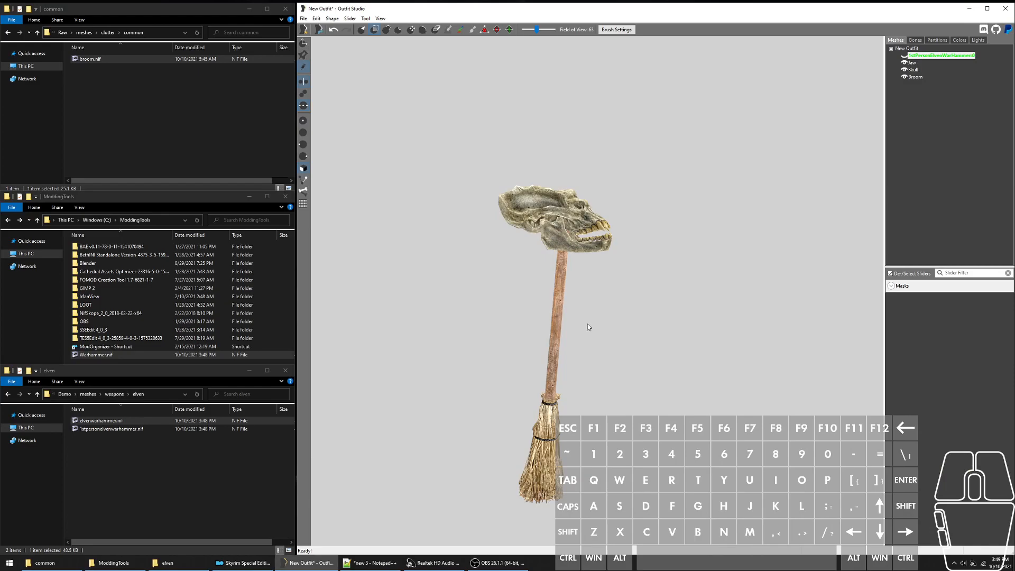
Step: Examine the assembled warhammer model, focusing on the skull and jaw on top of the broom handle
scroll(678, 265, down, 3)
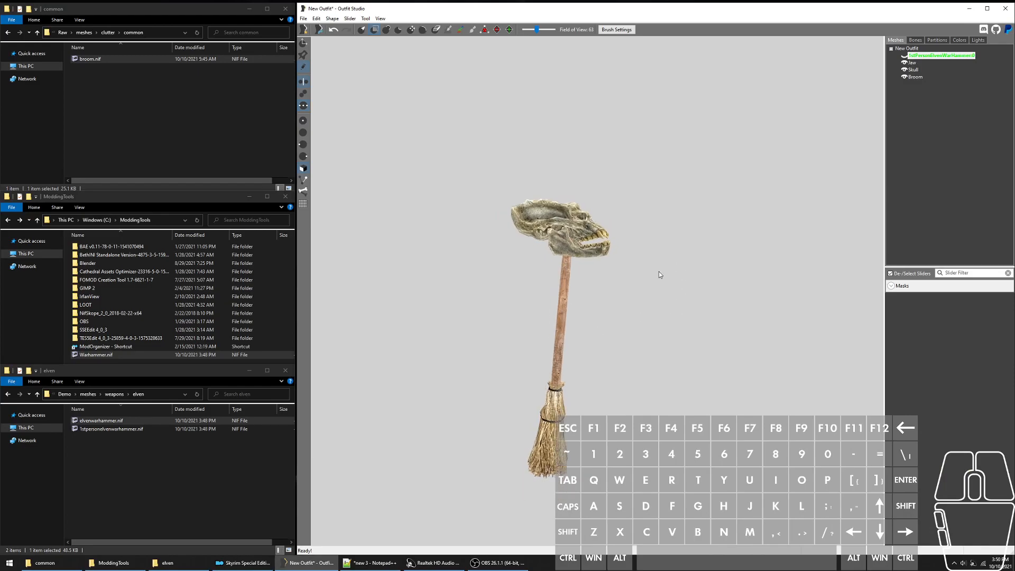
scroll(658, 272, up, 3)
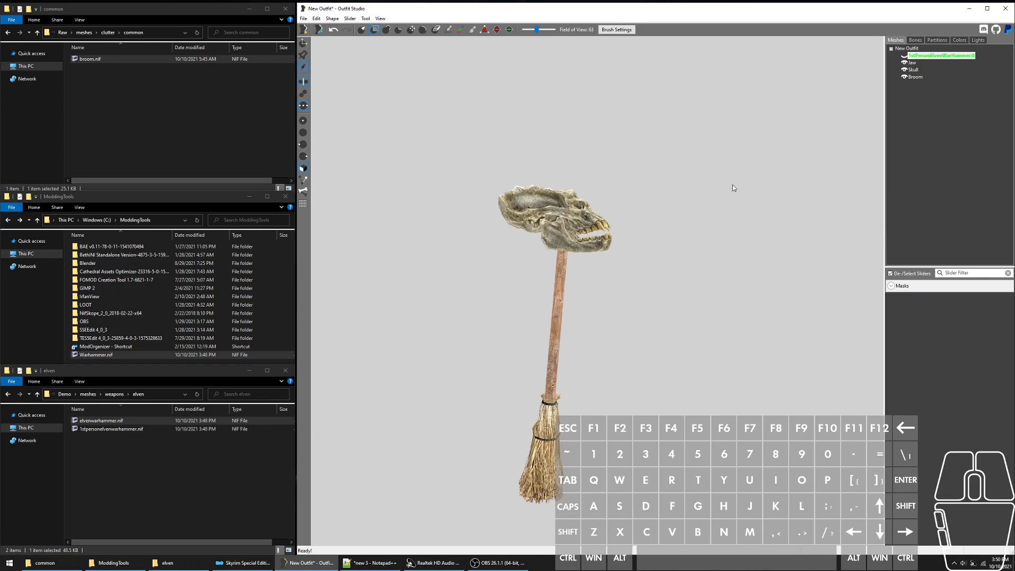
click(922, 79)
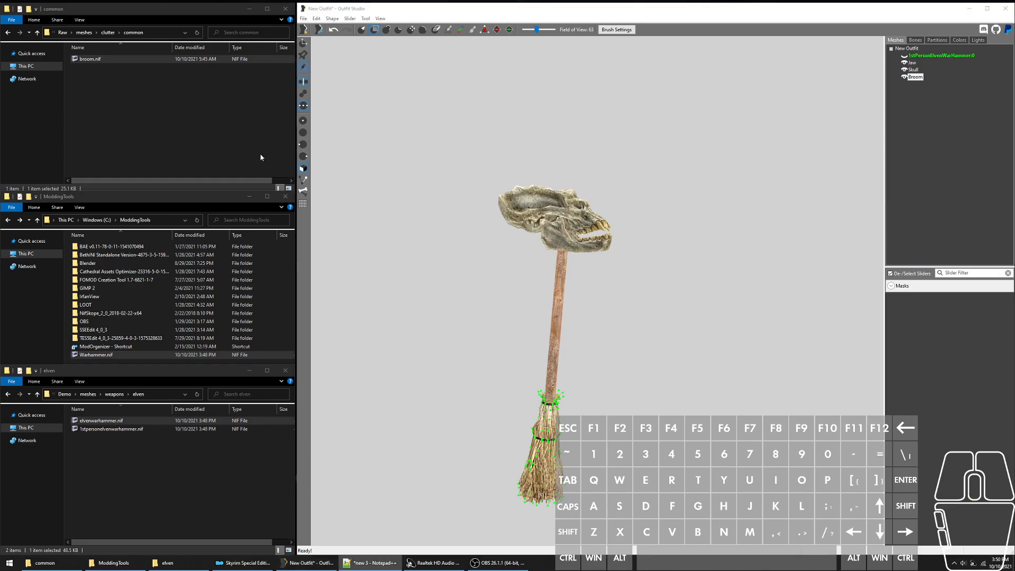
click(485, 183)
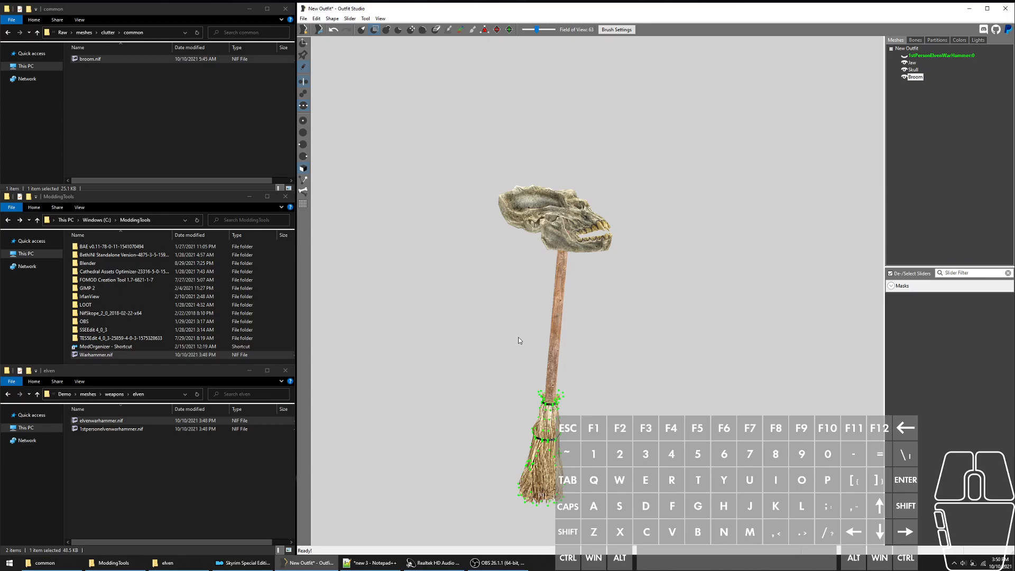
scroll(518, 337, up, 3)
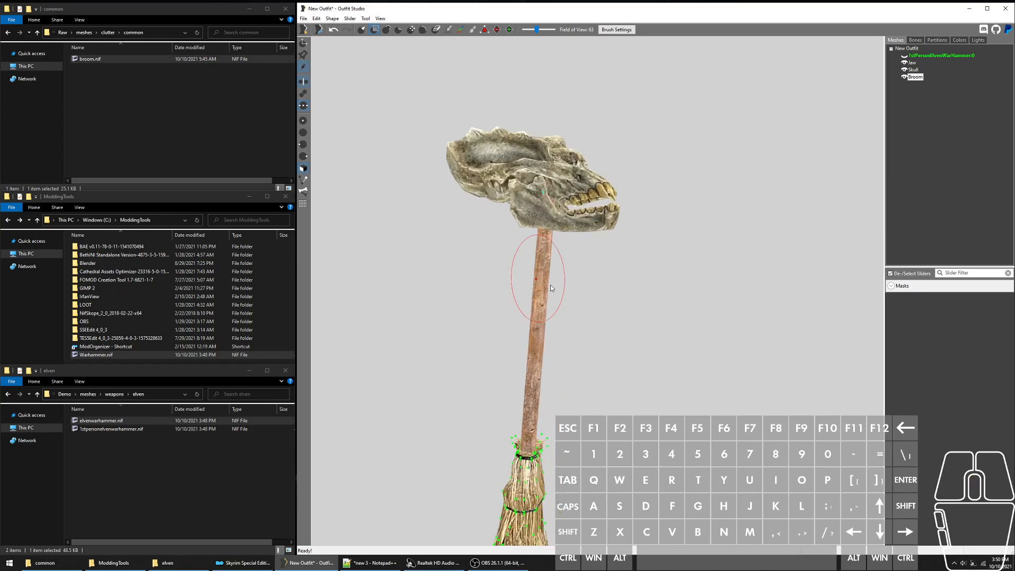
middle_drag(545, 282, 617, 344)
right_drag(617, 344, 578, 208)
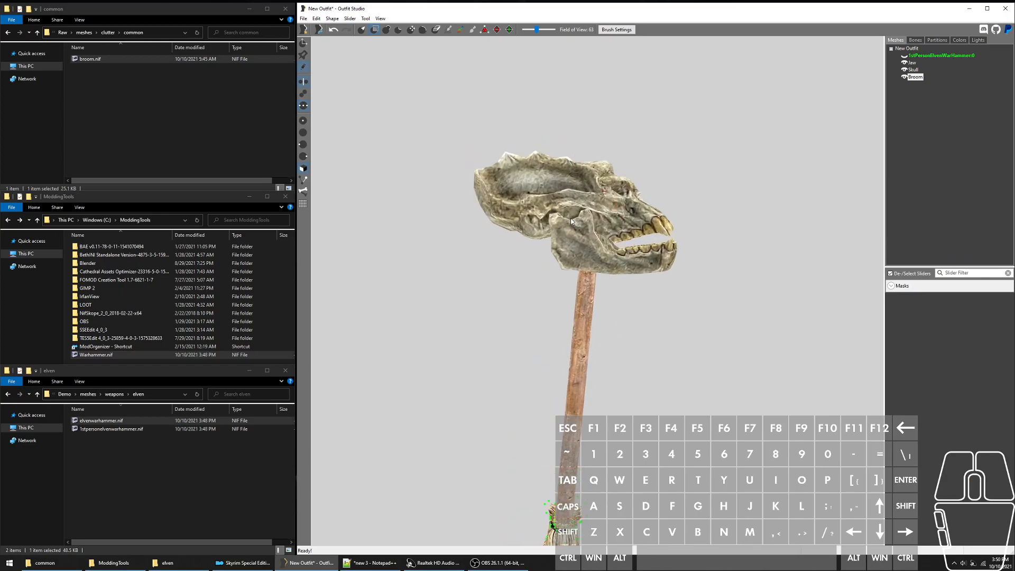
scroll(546, 295, up, 5)
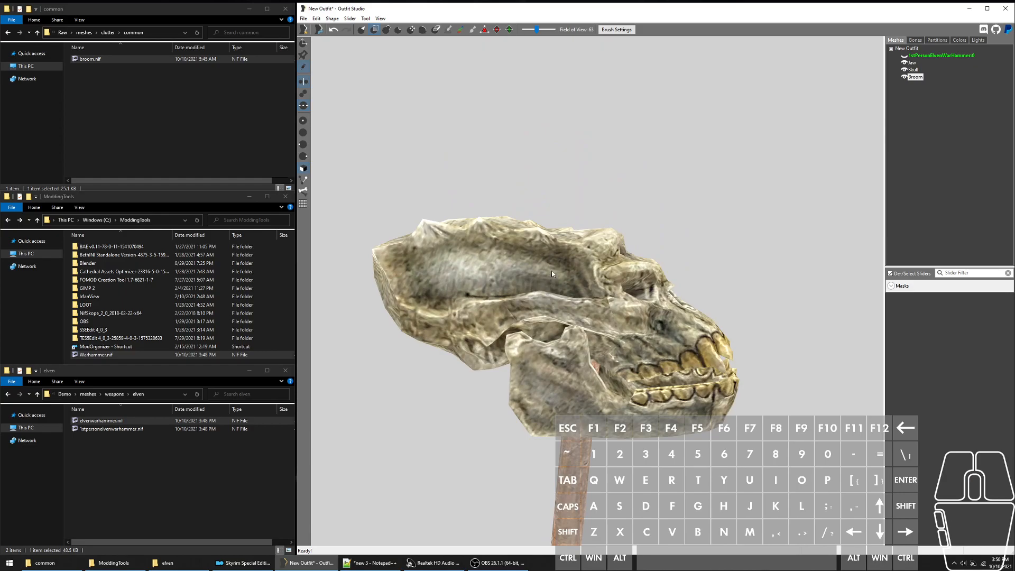
scroll(550, 271, down, 1)
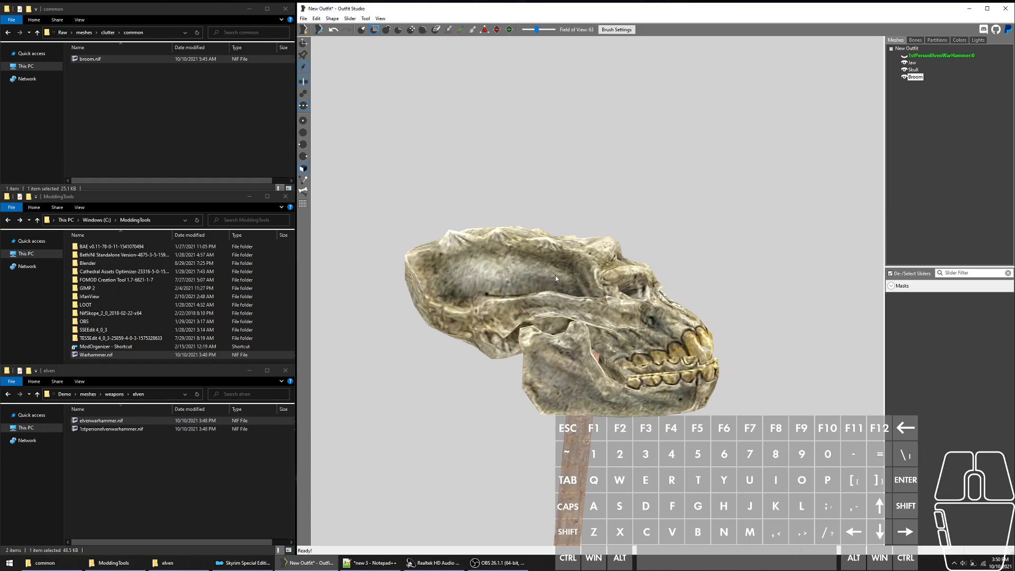
scroll(578, 186, down, 1)
scroll(579, 187, up, 3)
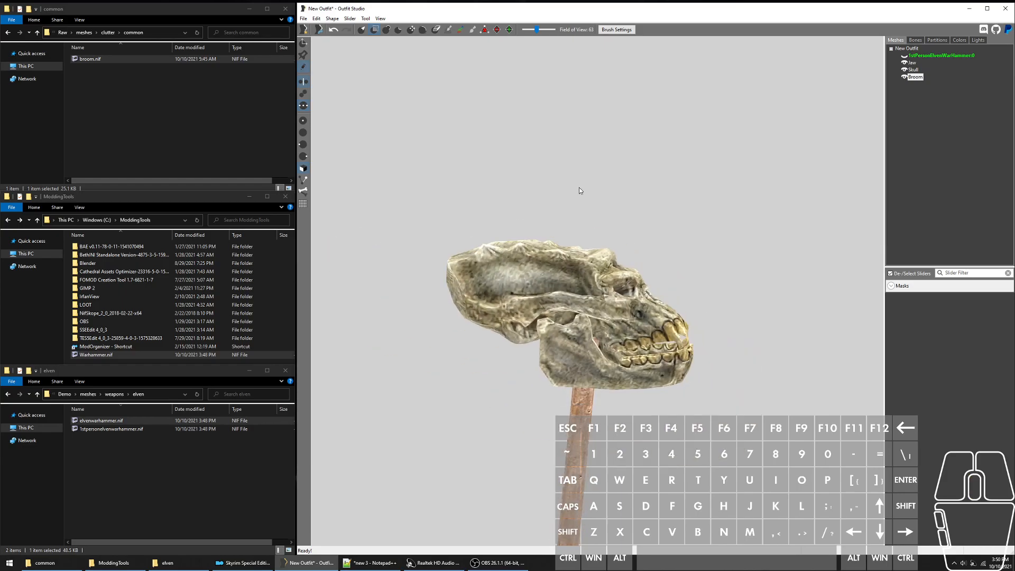
scroll(607, 225, down, 2)
Step: Hide the Broom mesh so only the skull and jaw are displayed
click(913, 70)
click(914, 77)
click(903, 77)
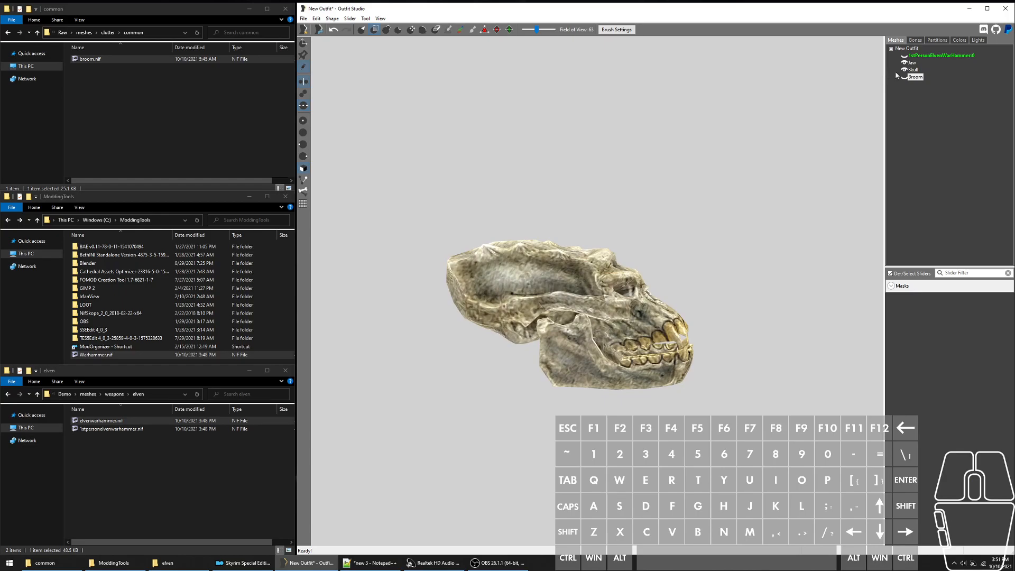
Step: Duplicate the Jaw mesh under the name Jaw_Light
click(915, 64)
right_click(915, 62)
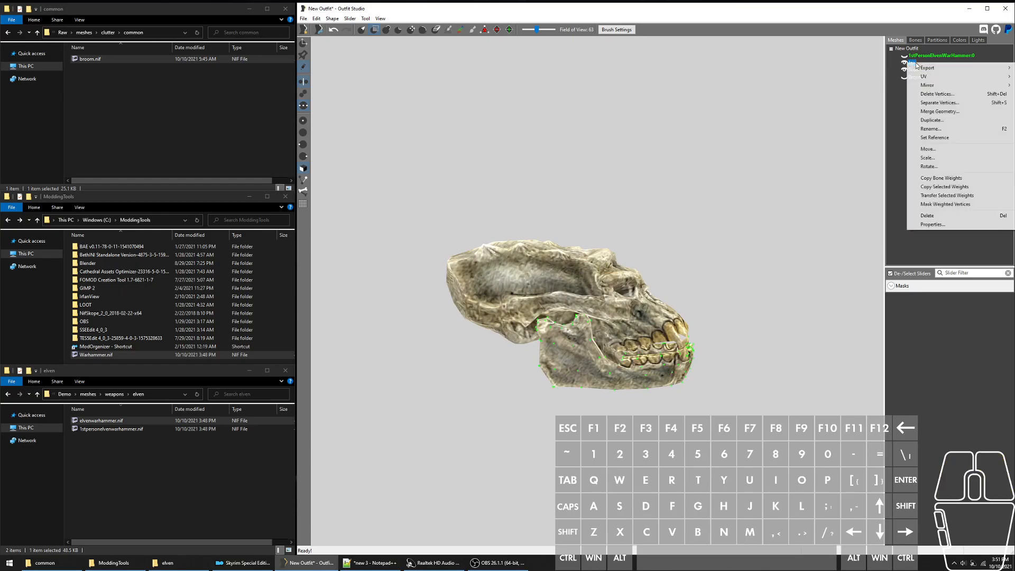
click(938, 121)
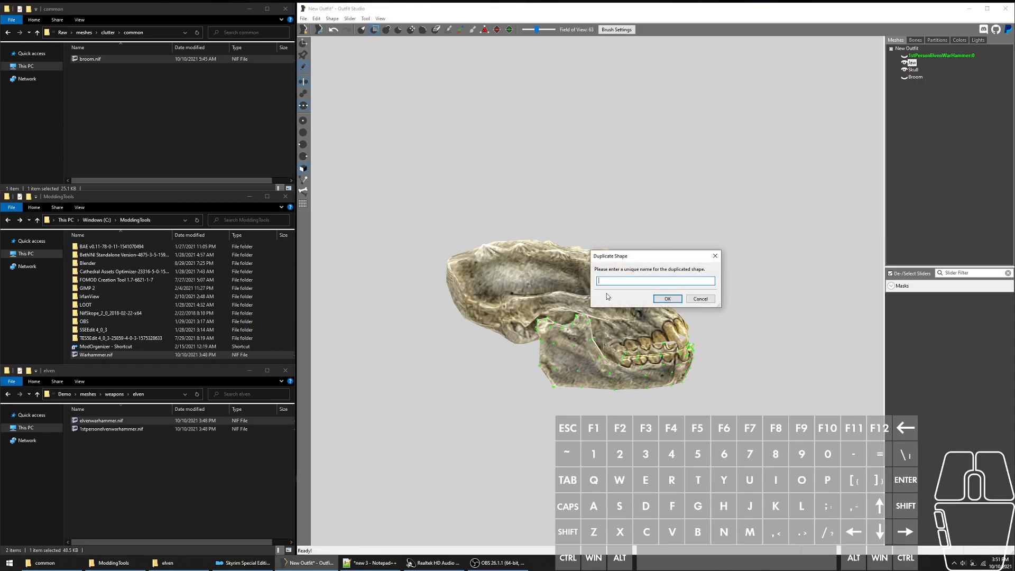
text(Aaw)
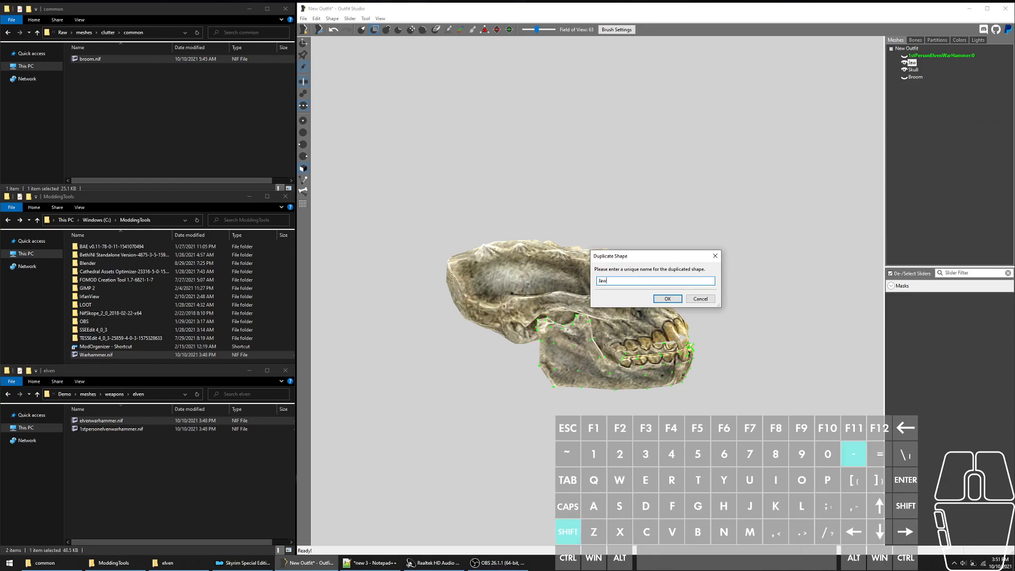
text(_Light)
key(Return)
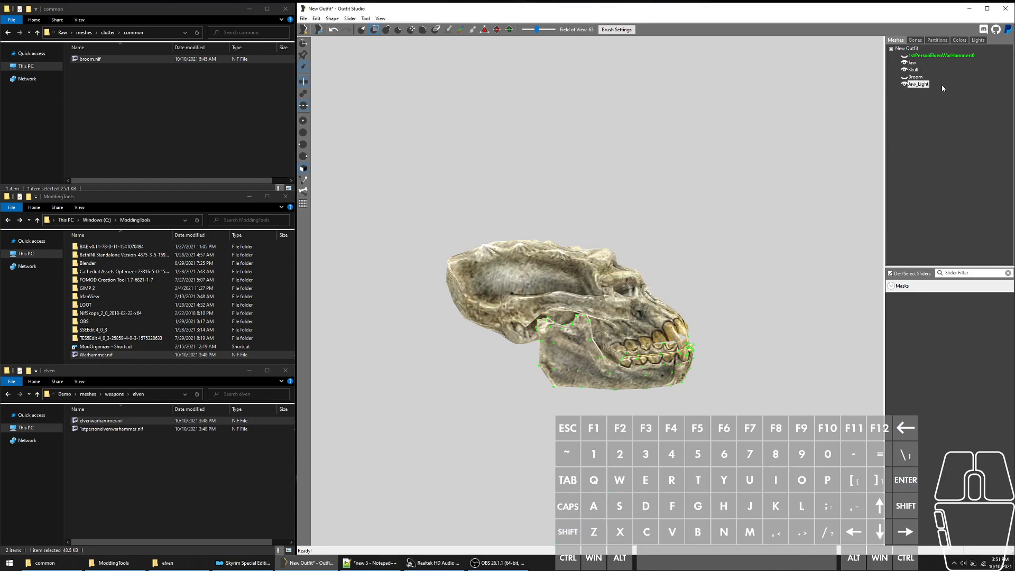
Step: Rename the duplicated jaw mesh as Jaw_Lighting
key(F2)
text(Jaw_Lighting)
key(Return)
Step: Start scaling Jaw_Lighting with uniform scaling turned off and set the X factor to 1.02
scroll(724, 317, up, 5)
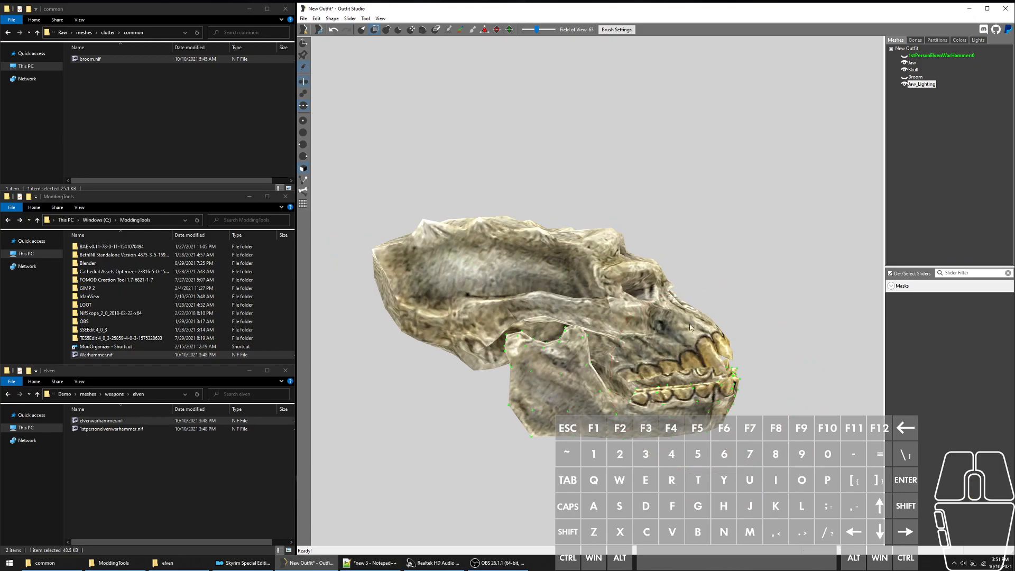
click(332, 18)
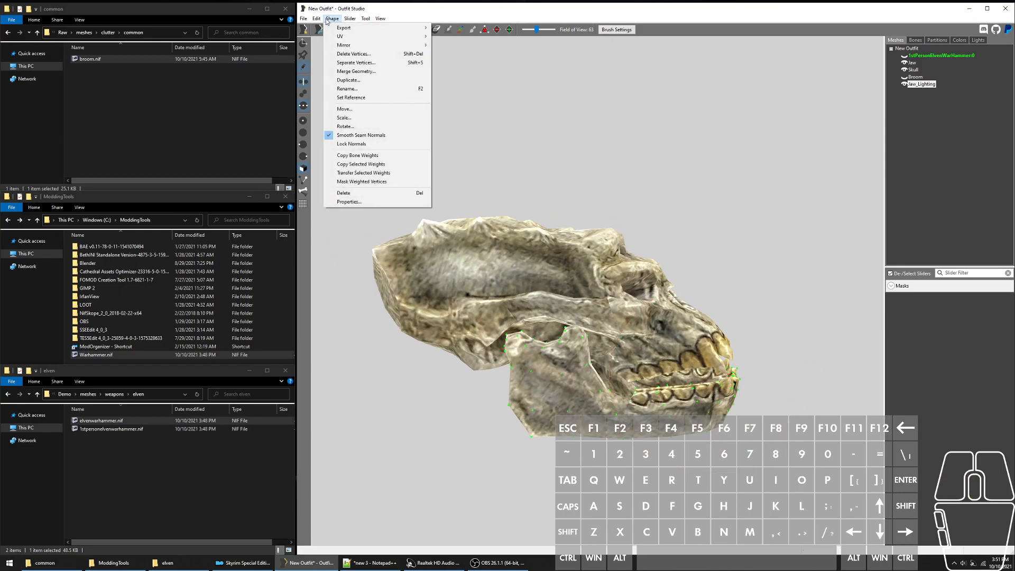
click(357, 123)
click(581, 308)
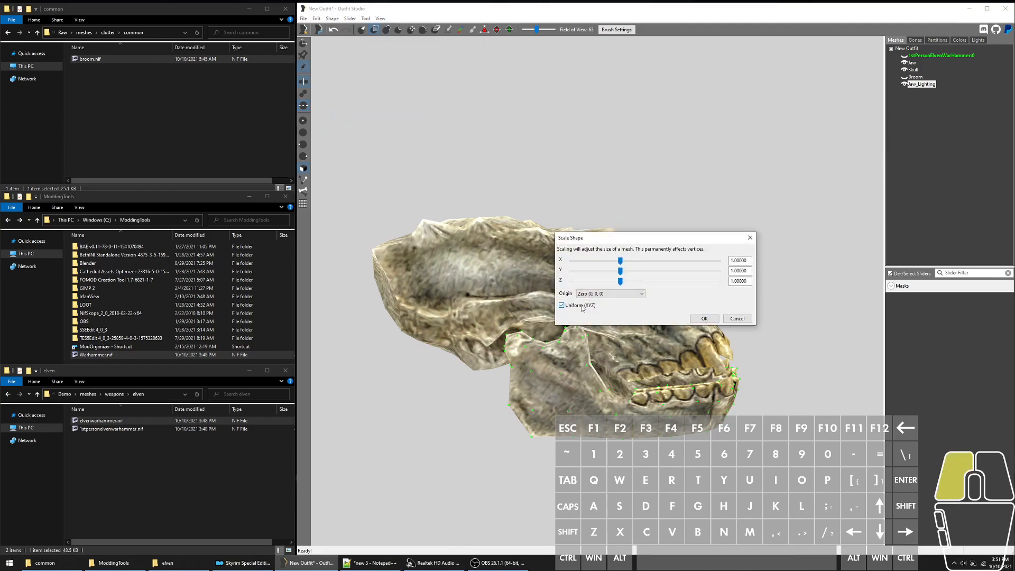
click(731, 261)
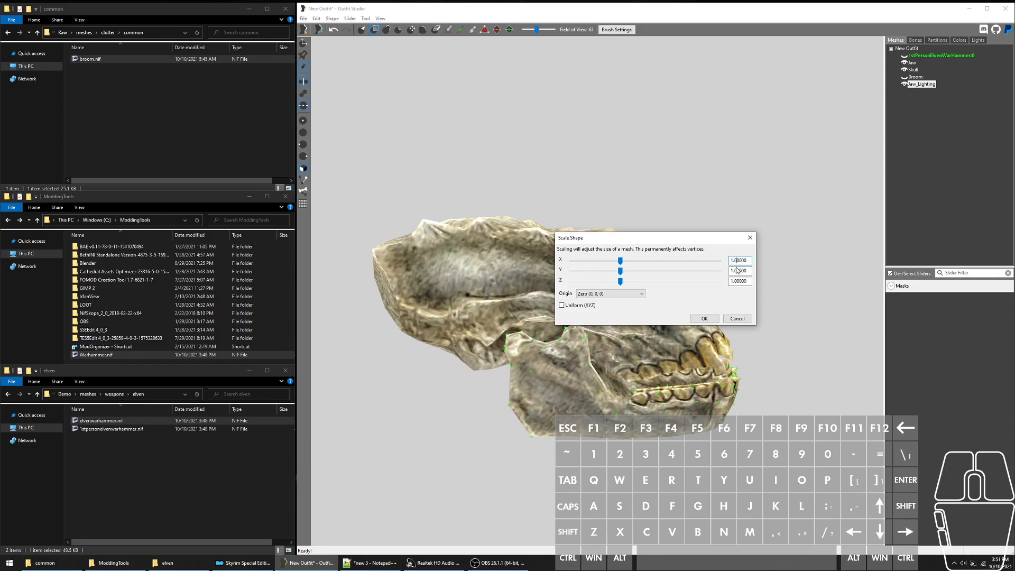
click(737, 260)
text(2)
Step: Set the Z scale factor of Jaw_Lighting to 1.02, keep Y at 1, and apply the scaling
key(Tab)
key(Tab)
key(Tab)
key(Tab)
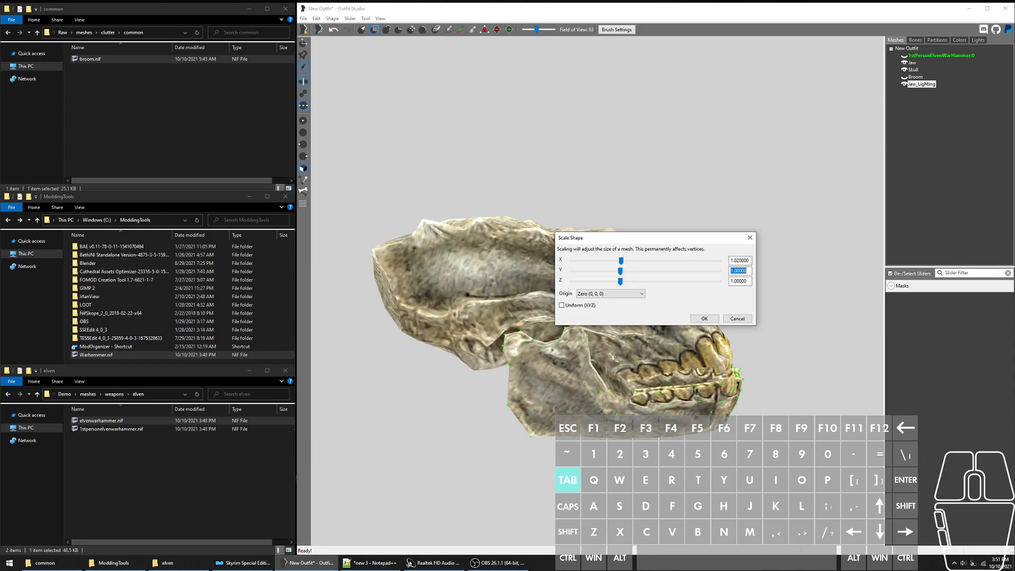
text(1)
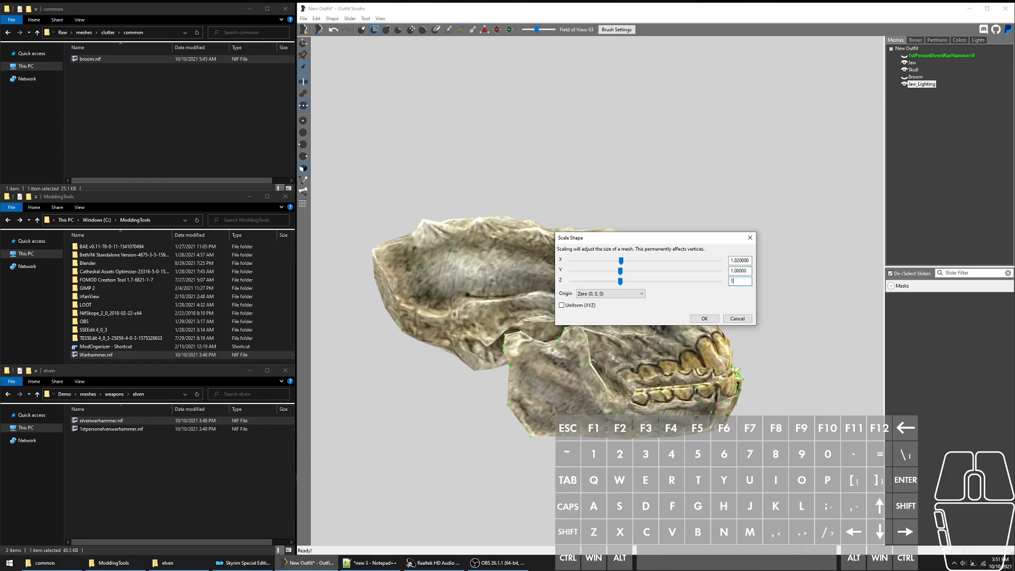
text(0)
key(BackSpace)
text(.02)
key(Tab)
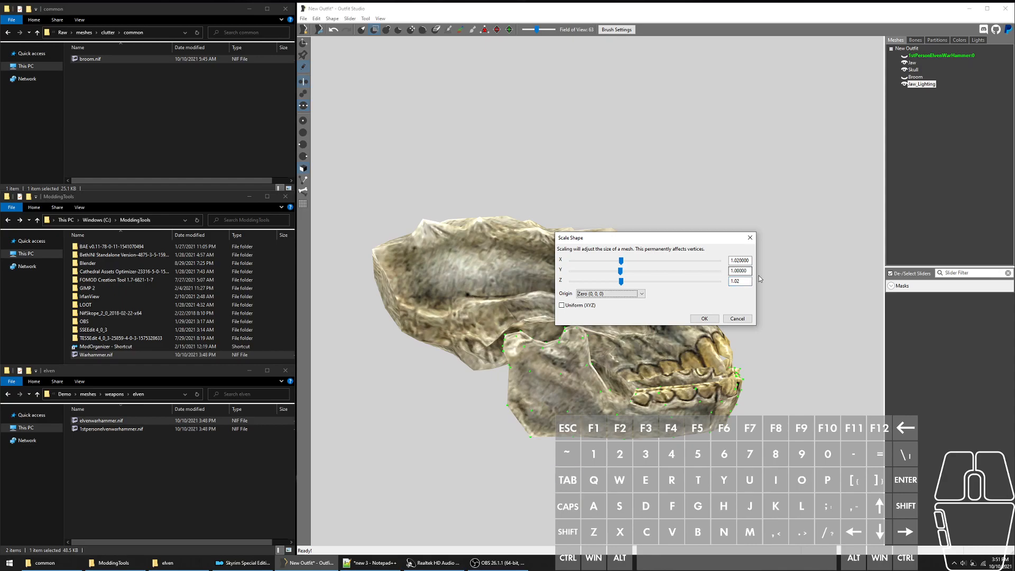
click(748, 270)
click(734, 261)
text(0)
click(748, 280)
click(713, 319)
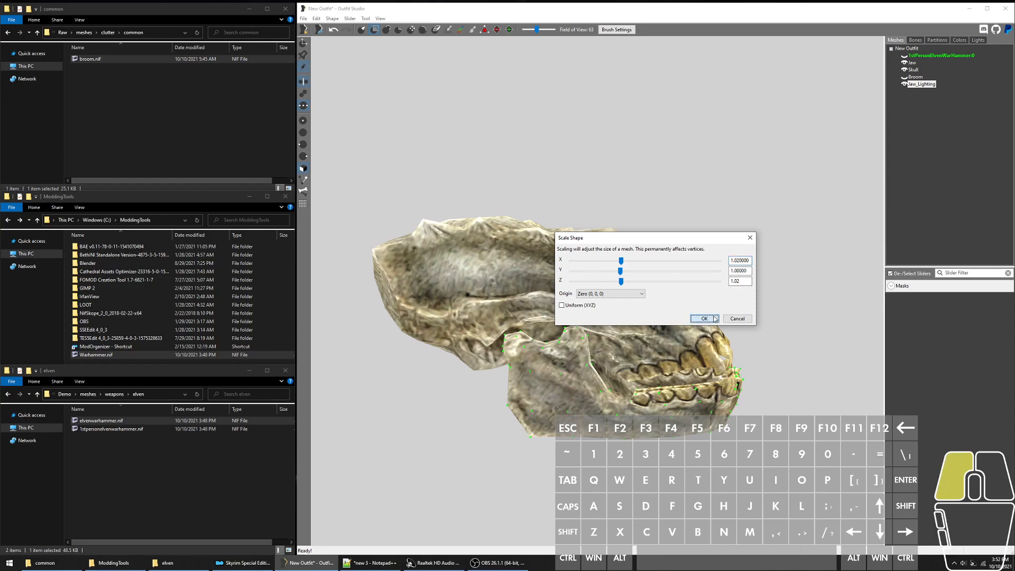
Step: Examine how the scaled Jaw_Lighting mesh overlaps the original jaw, especially around the teeth
scroll(713, 321, up, 5)
scroll(708, 324, down, 5)
mouse_move(706, 324)
middle_down()
mouse_move(711, 264)
mouse_move(670, 331)
middle_up()
scroll(712, 240, up, 4)
scroll(702, 253, down, 3)
scroll(664, 338, up, 4)
scroll(665, 338, down, 4)
scroll(665, 338, up, 3)
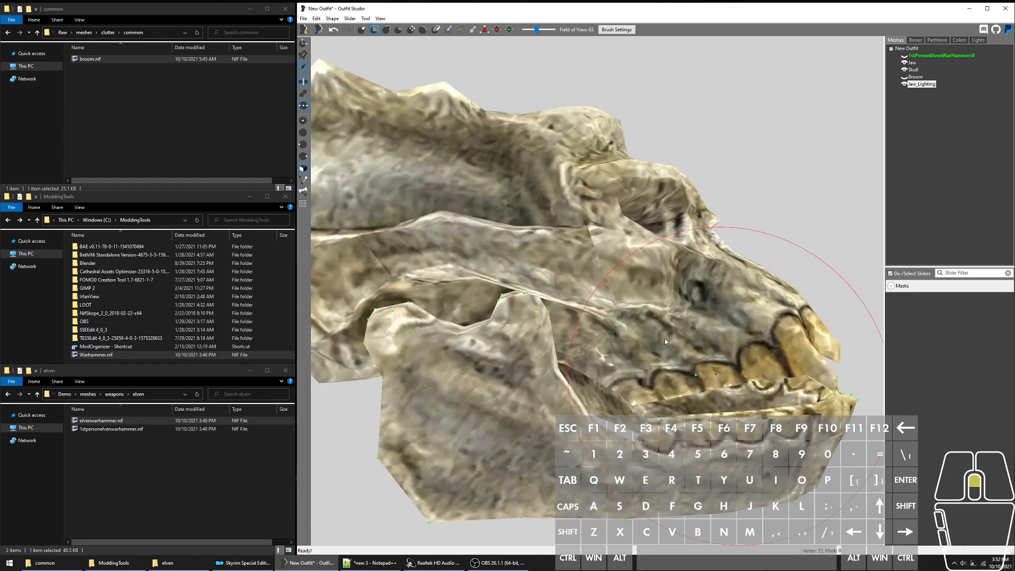
scroll(665, 338, down, 2)
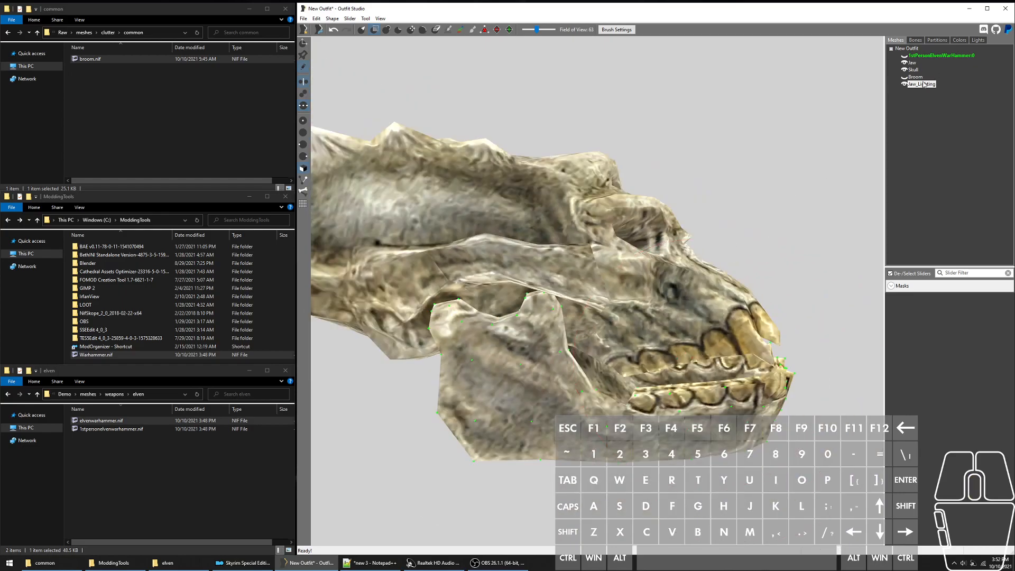
scroll(922, 84, down, 1)
Step: Duplicate the Jaw_Lighting mesh and name the copy Jaw_Effects
right_click(921, 82)
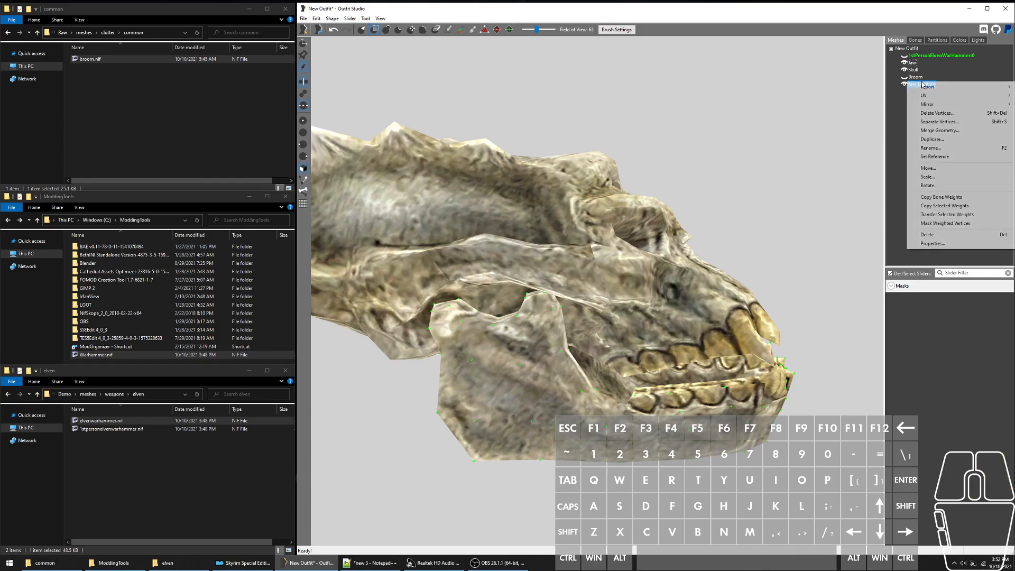
click(844, 107)
right_click(927, 88)
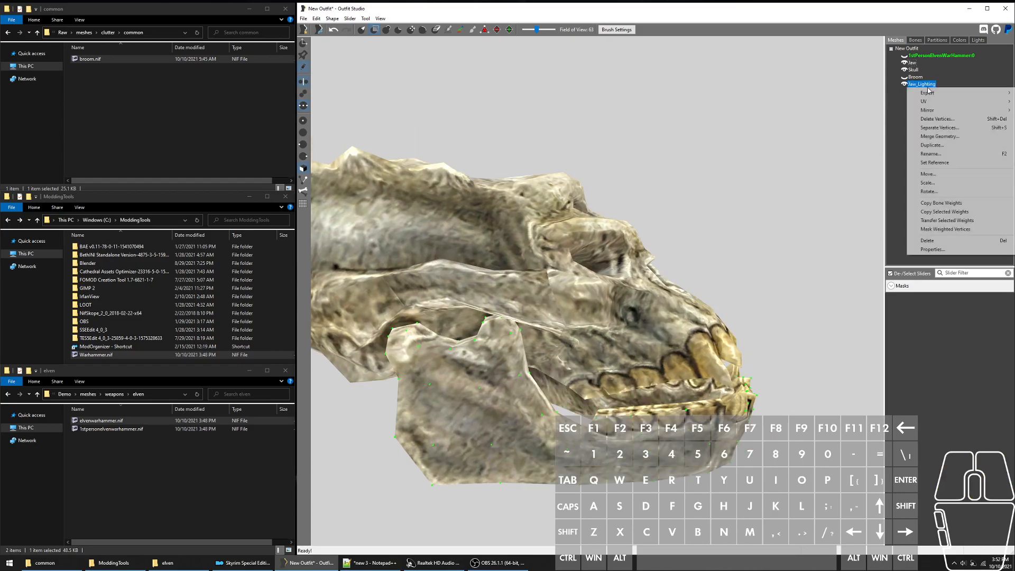
click(930, 145)
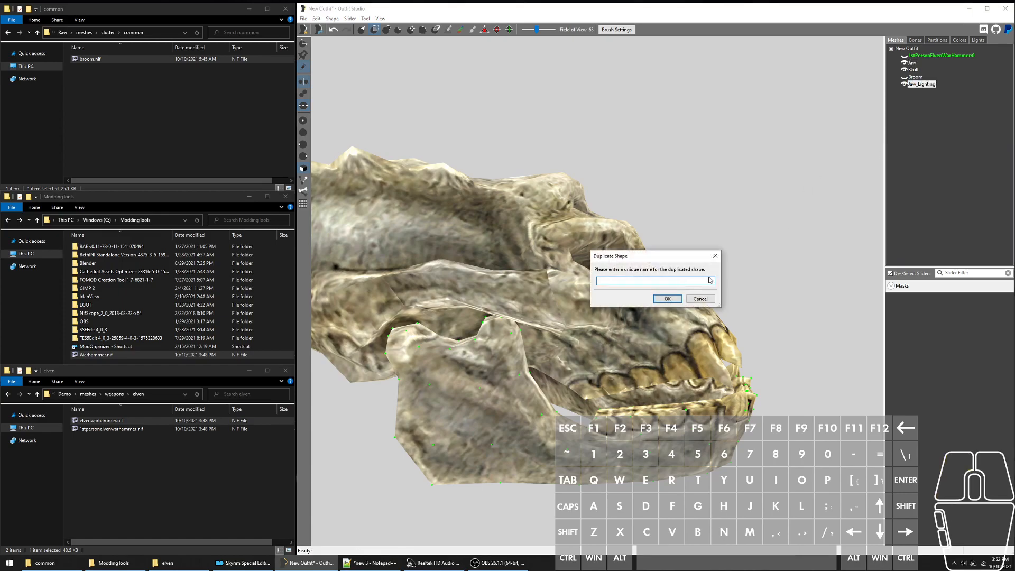
click(616, 288)
click(630, 281)
text(Jaw_Effects)
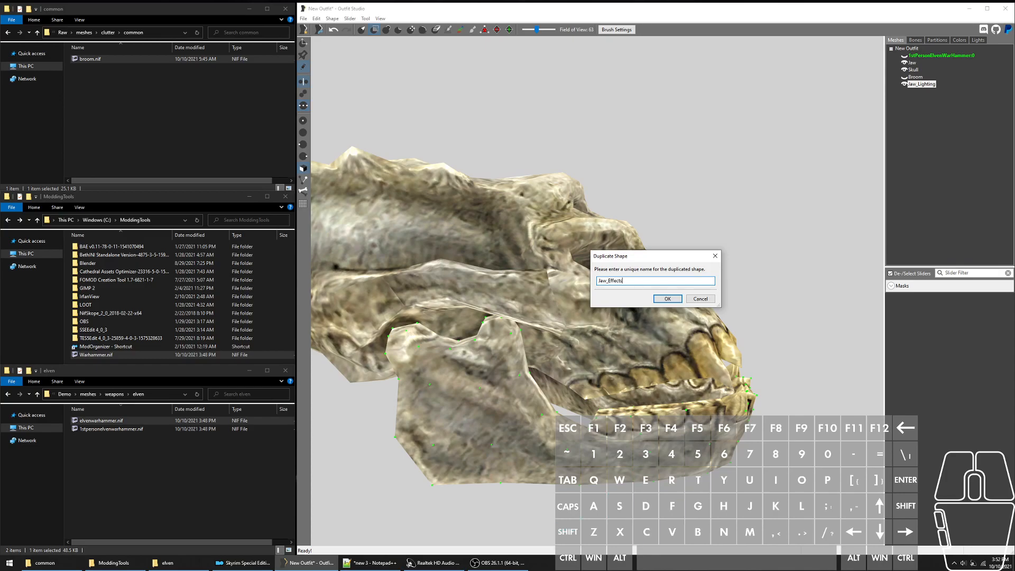
key(Return)
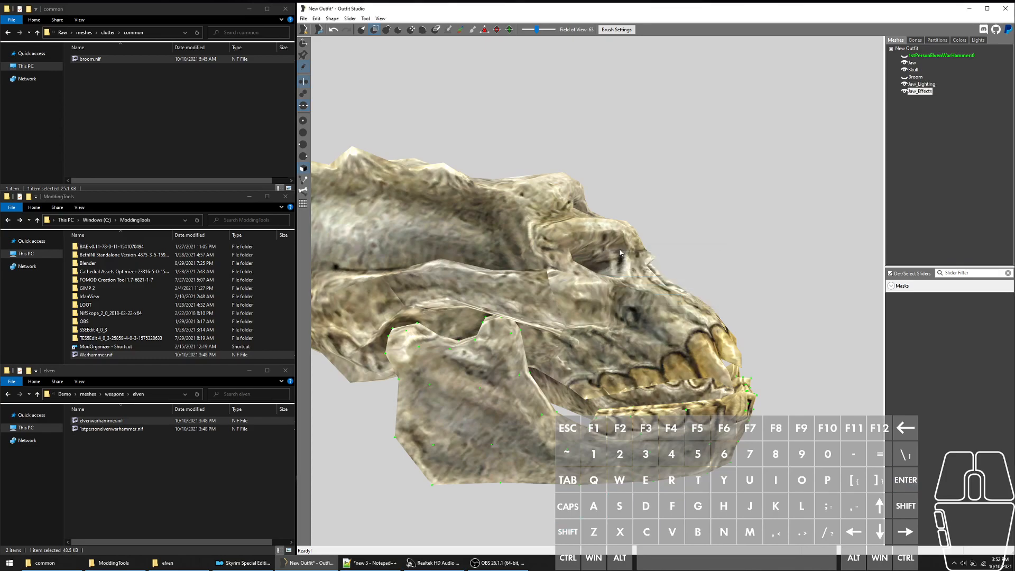
Step: Hide Jaw_Lighting and Jaw_Effects, and duplicate the Skull mesh as Skull_Lighting
click(914, 84)
key(e)
click(912, 70)
right_click(908, 72)
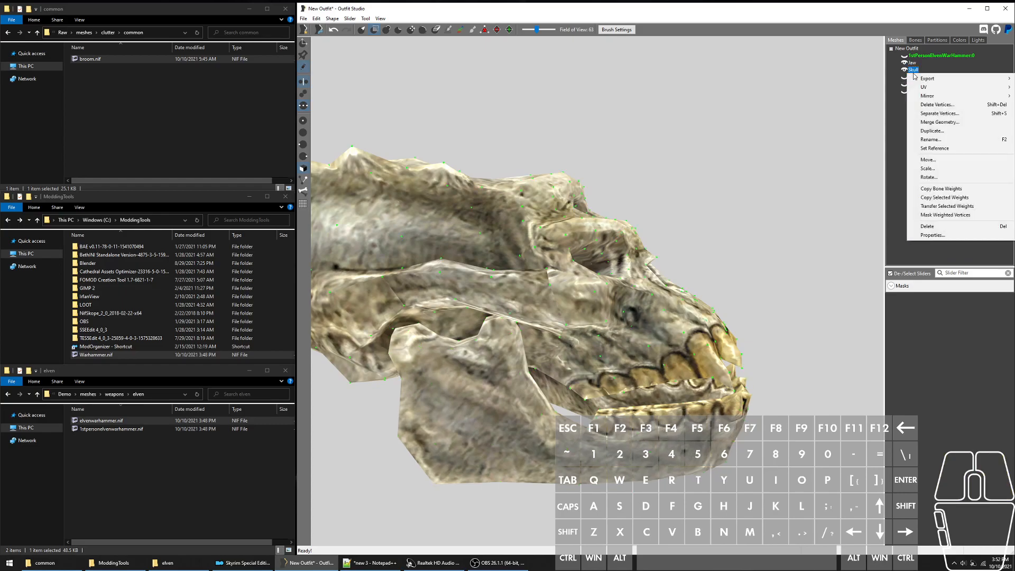
click(942, 132)
click(637, 279)
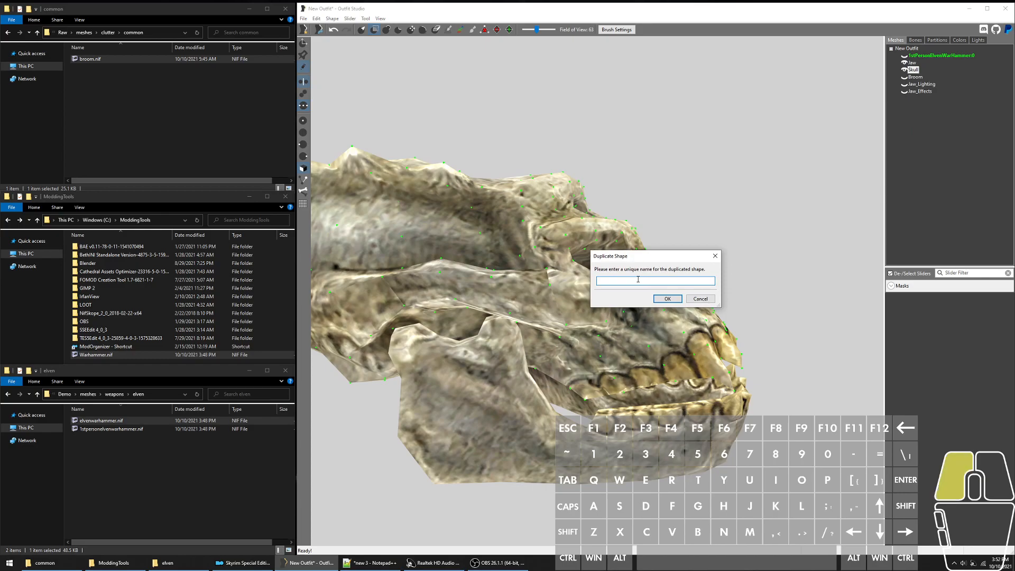
text(Skull_lig)
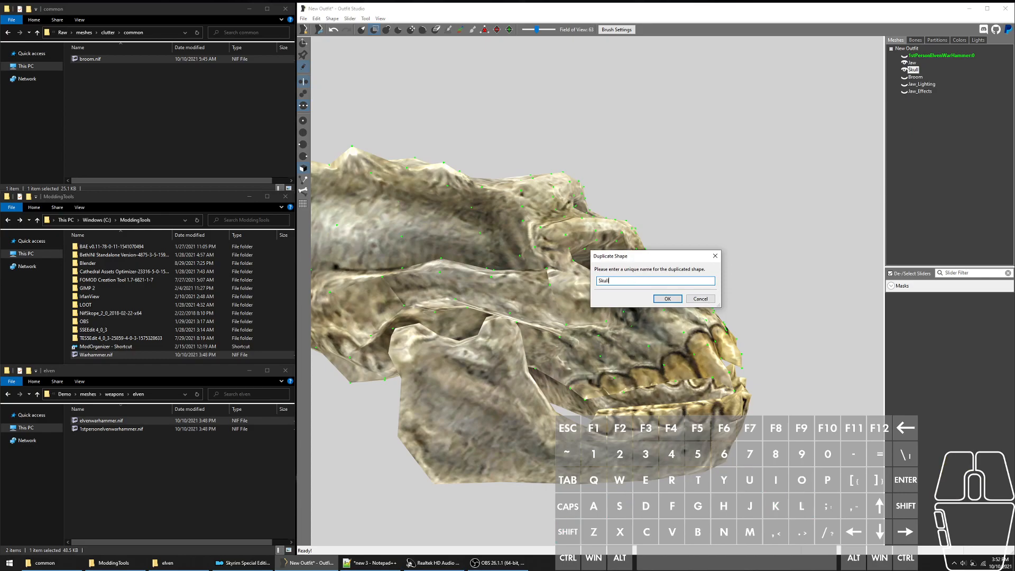
key(BackSpace)
key(BackSpace)
key(BackSpace)
text(Li)
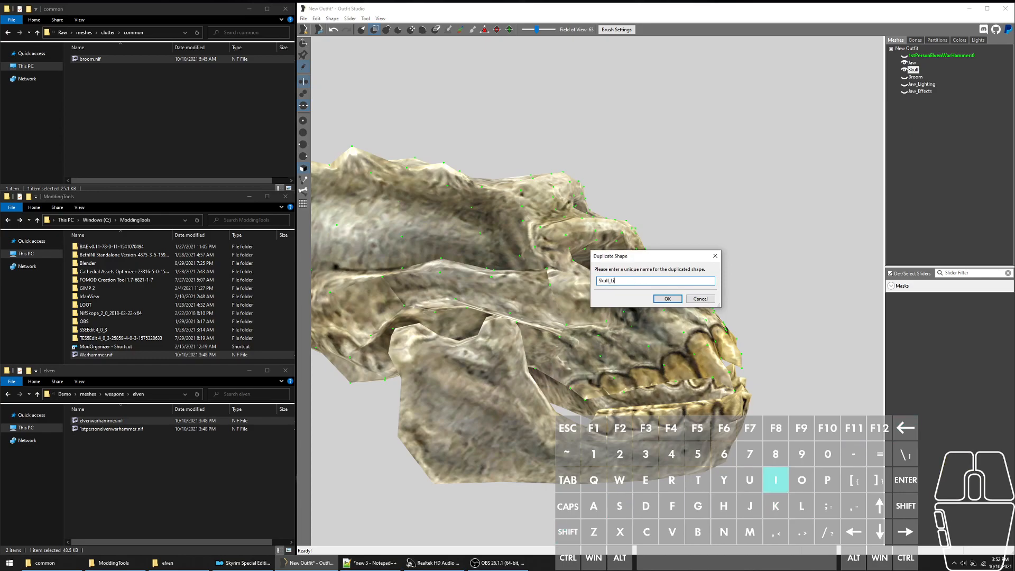
text(ghting)
key(Return)
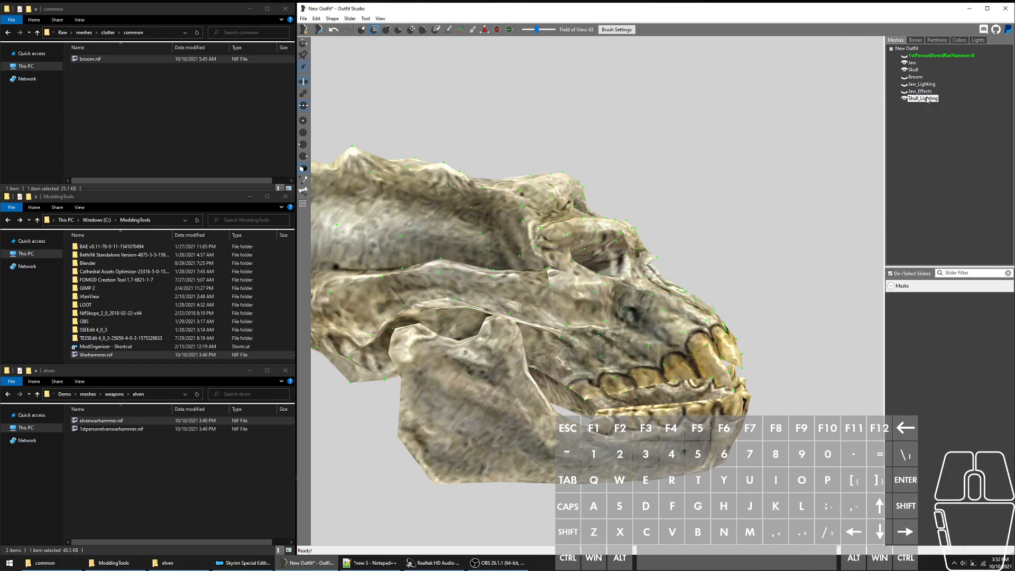
Step: Scale Skull_Lighting non-uniformly by 1.02 in X and Z, keeping Y at 1
click(333, 18)
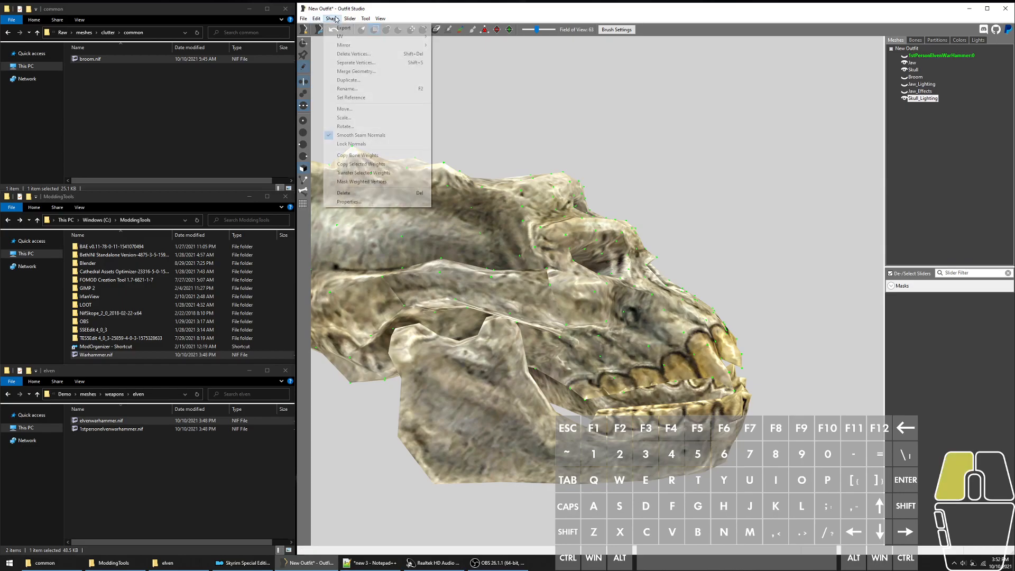
click(355, 117)
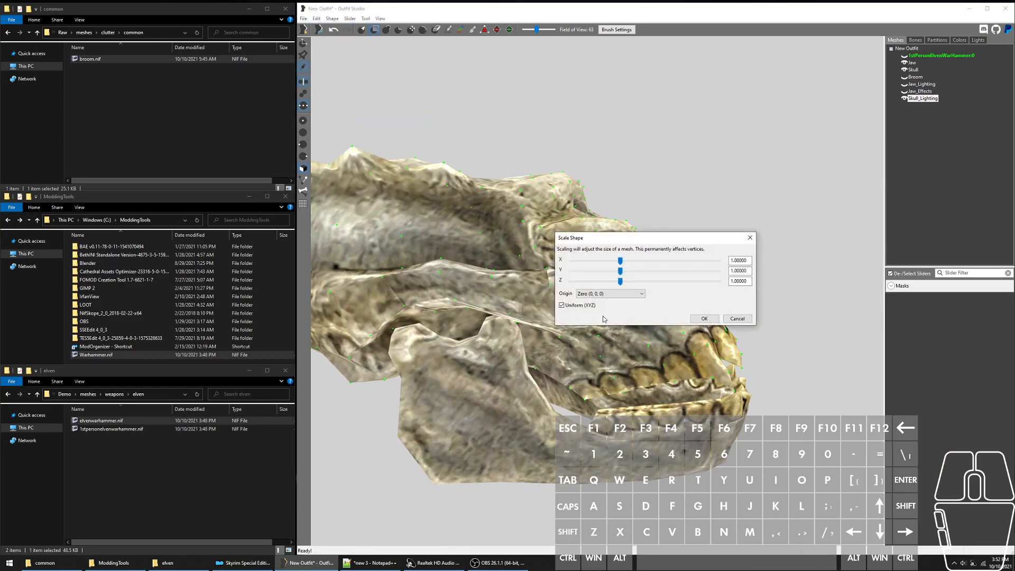
click(577, 305)
click(733, 260)
text(2)
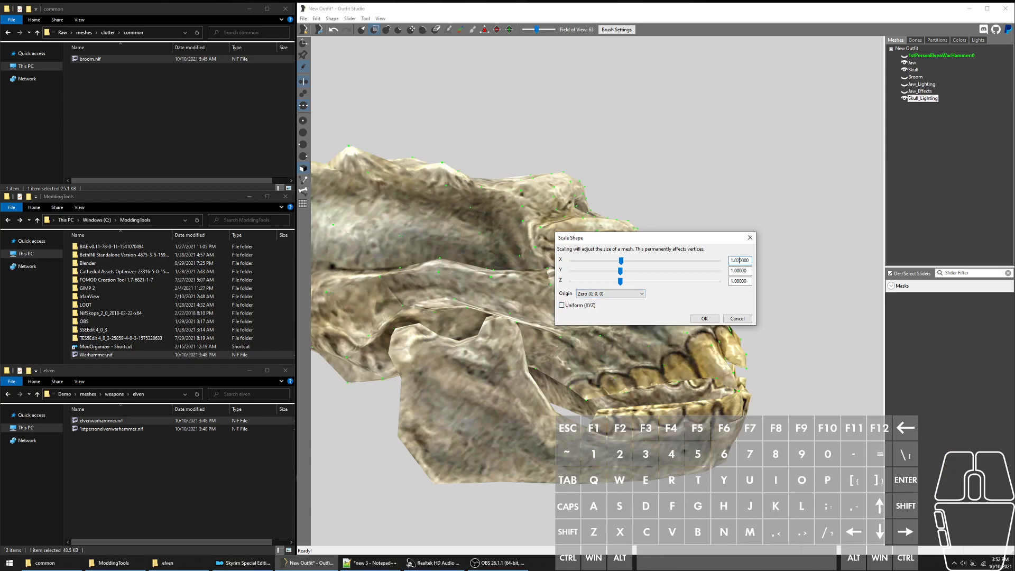
key(Tab)
key(Tab)
text(1.02)
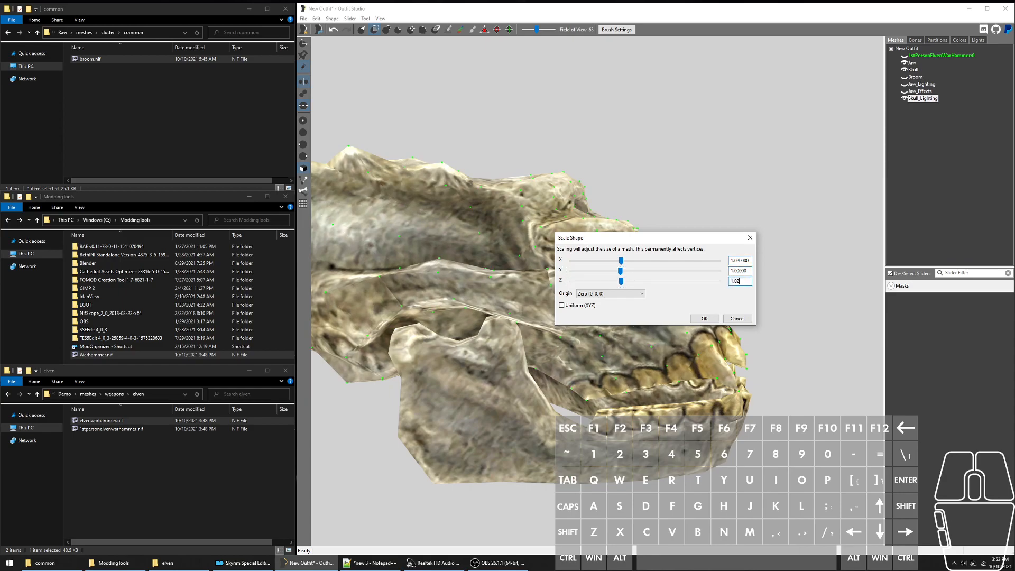
click(704, 319)
Step: Clear the first mask, turn off mirrored brushing, and mask only the rear part of Skull_Lighting
scroll(703, 321, down, 3)
scroll(703, 319, up, 2)
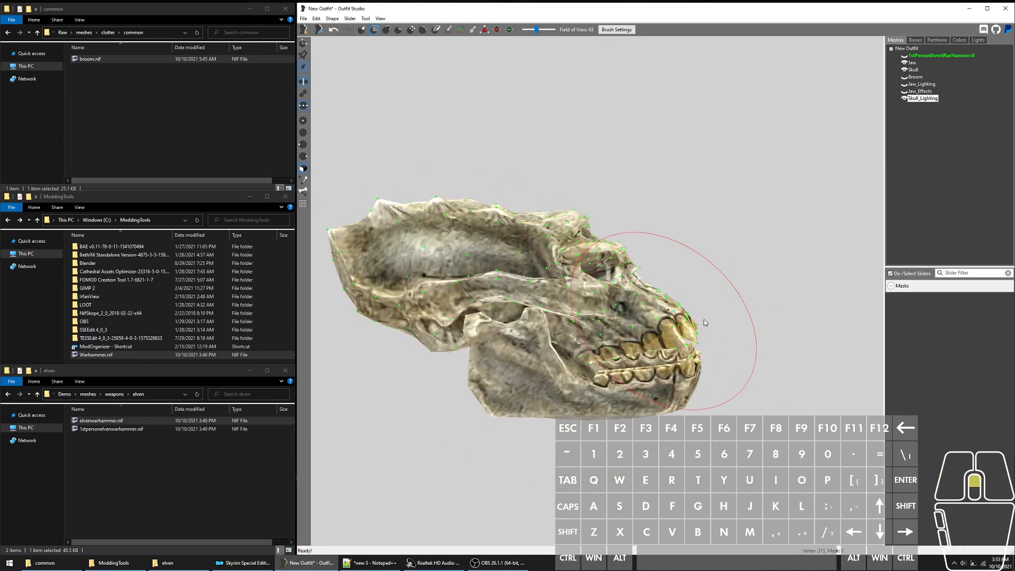
scroll(449, 274, down, 3)
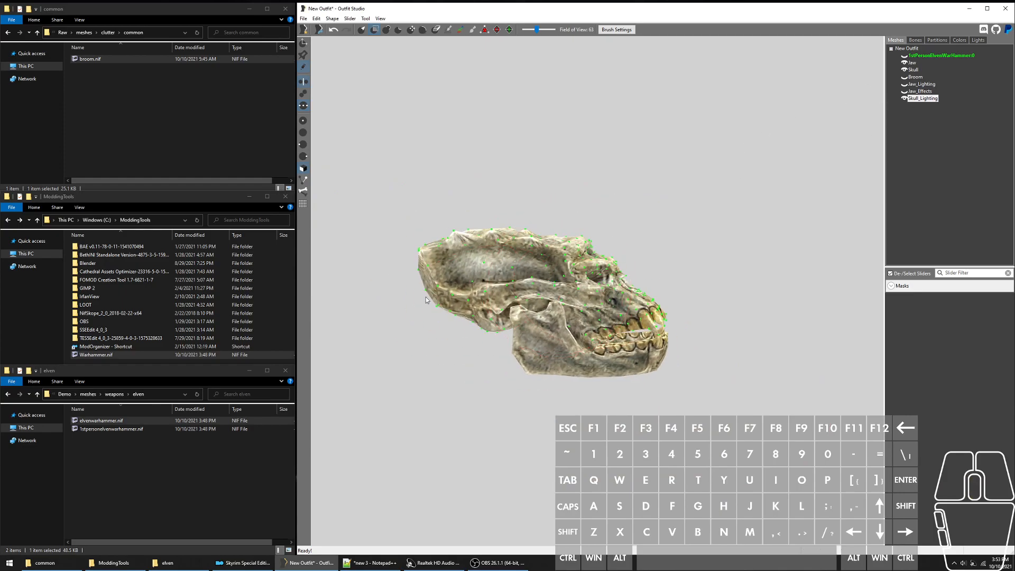
click(438, 265)
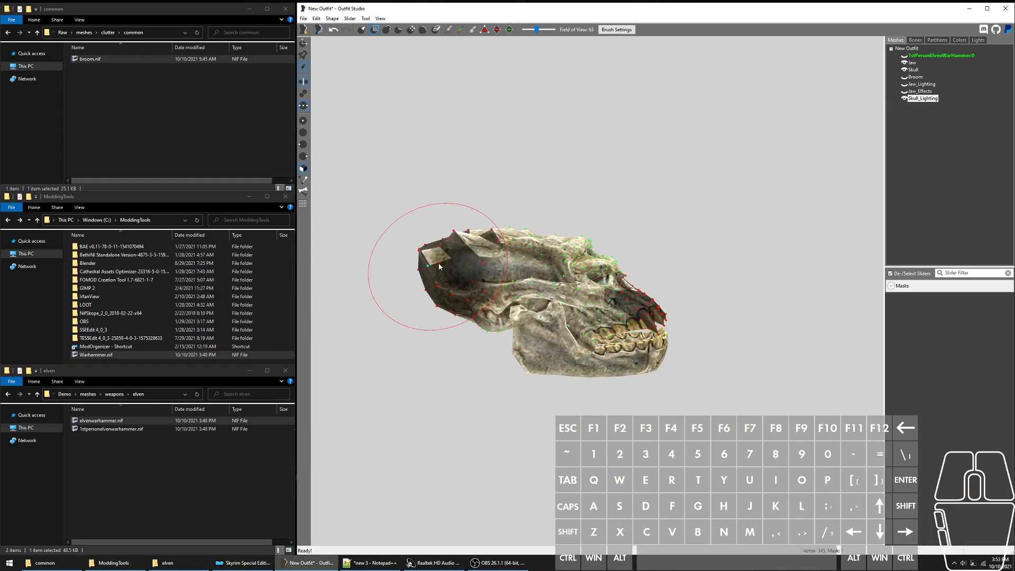
click(303, 80)
key(ctrl+a)
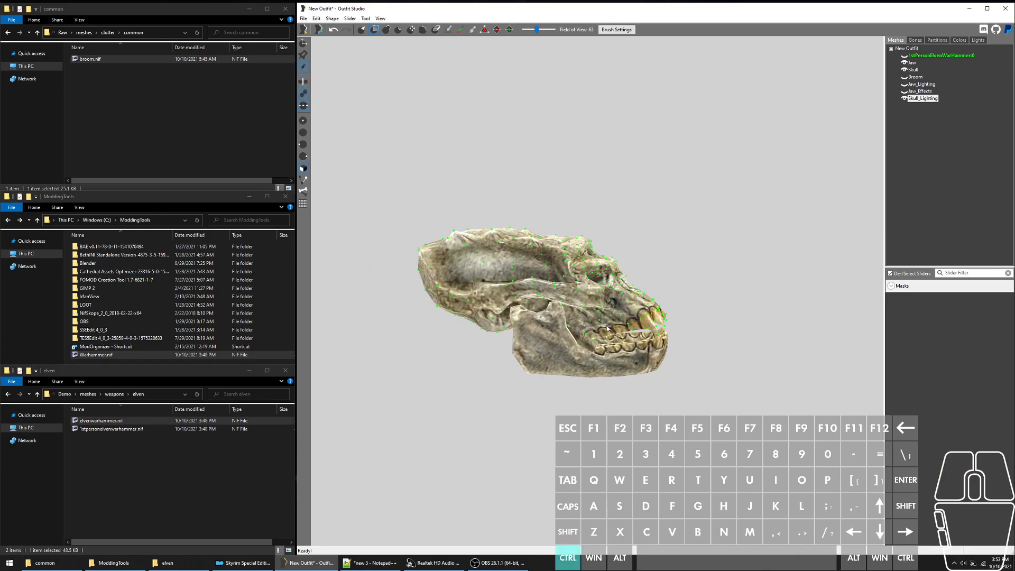
click(452, 284)
right_drag(527, 323, 564, 339)
right_drag(597, 401, 597, 360)
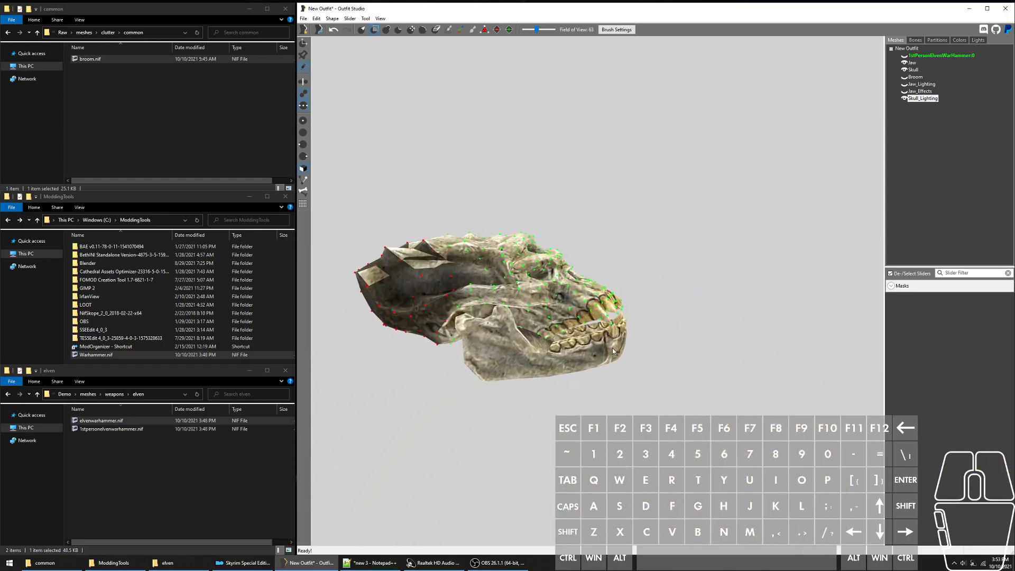
Step: Hide the Jaw and Skull meshes, and check the masked rear of Skull_Lighting from several angles
click(911, 63)
key(e)
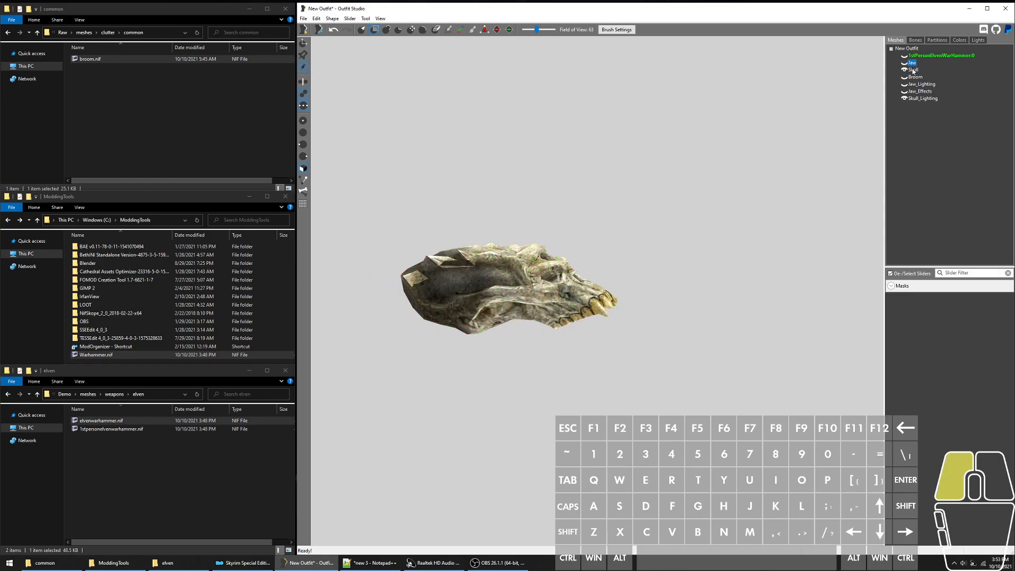
click(924, 99)
scroll(501, 273, up, 3)
right_drag(501, 273, 682, 272)
scroll(611, 274, down, 2)
right_drag(611, 275, 645, 222)
scroll(640, 308, down, 2)
scroll(639, 308, down, 2)
right_drag(639, 307, 531, 346)
right_drag(673, 414, 636, 403)
scroll(620, 440, up, 1)
scroll(690, 387, up, 2)
Step: Separate the masked rear of Skull_Lighting into a shape named afafaf and delete that shape
key(shift+s)
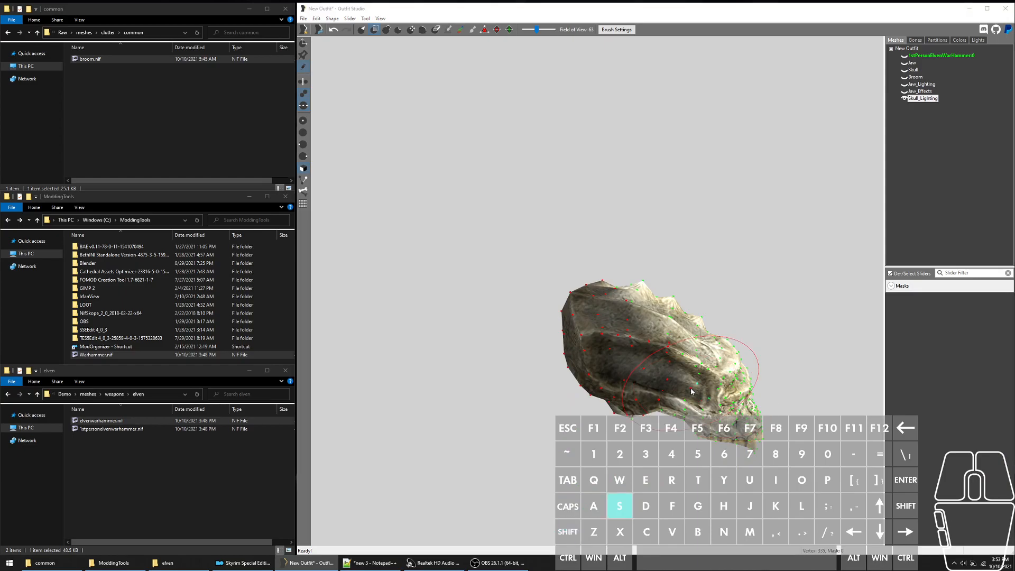
text(afafaf)
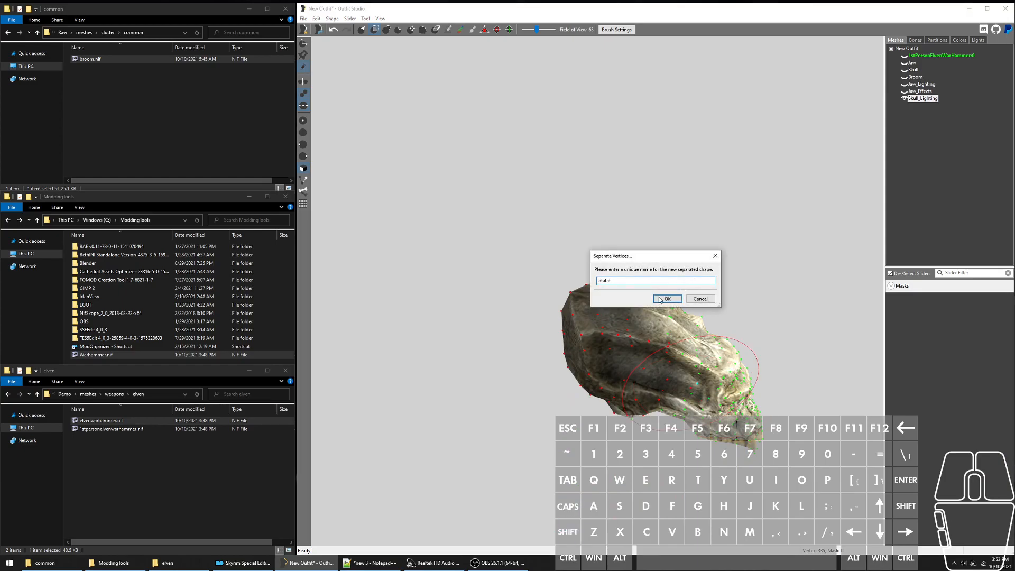
click(660, 299)
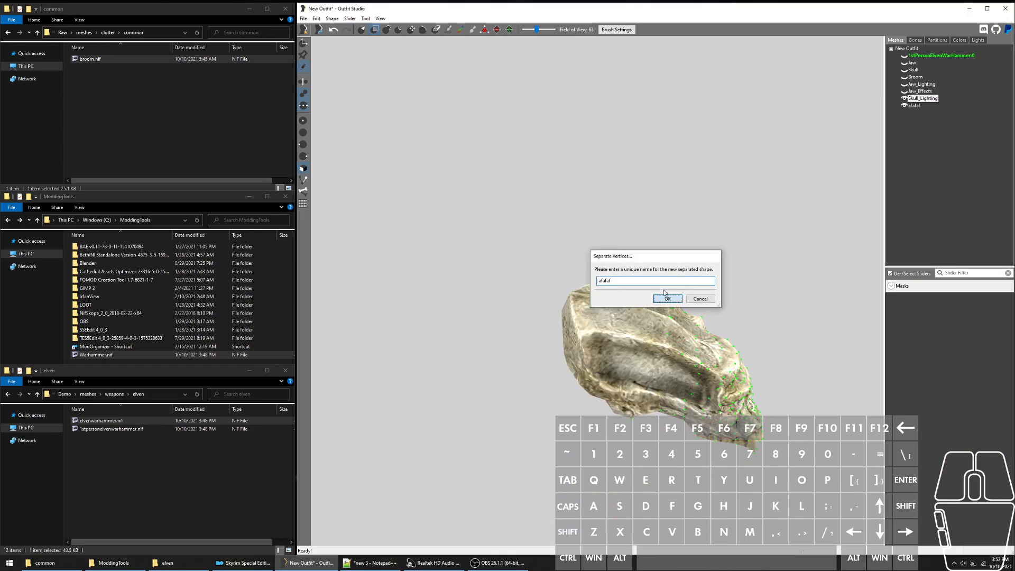
click(912, 105)
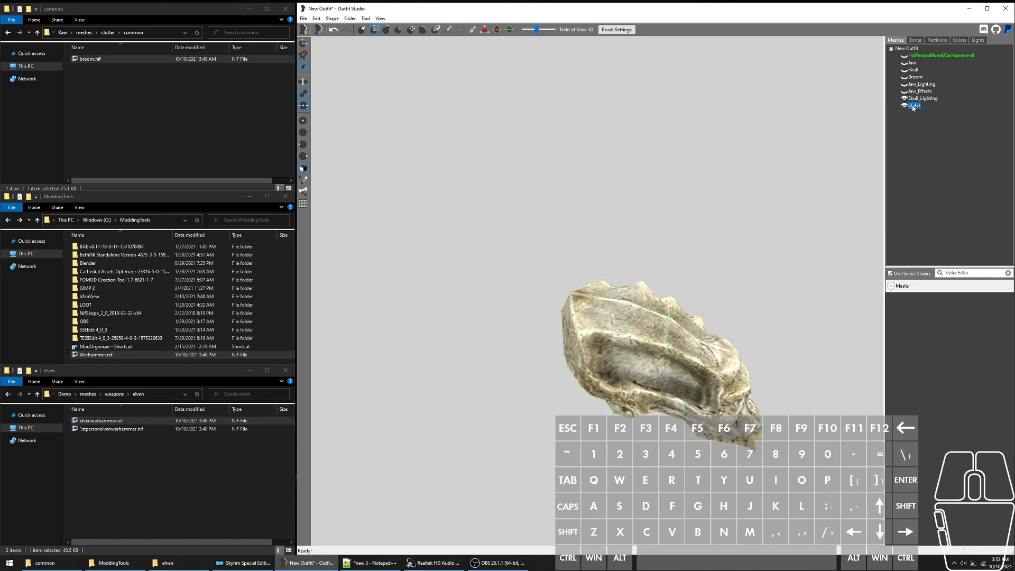
right_click(912, 107)
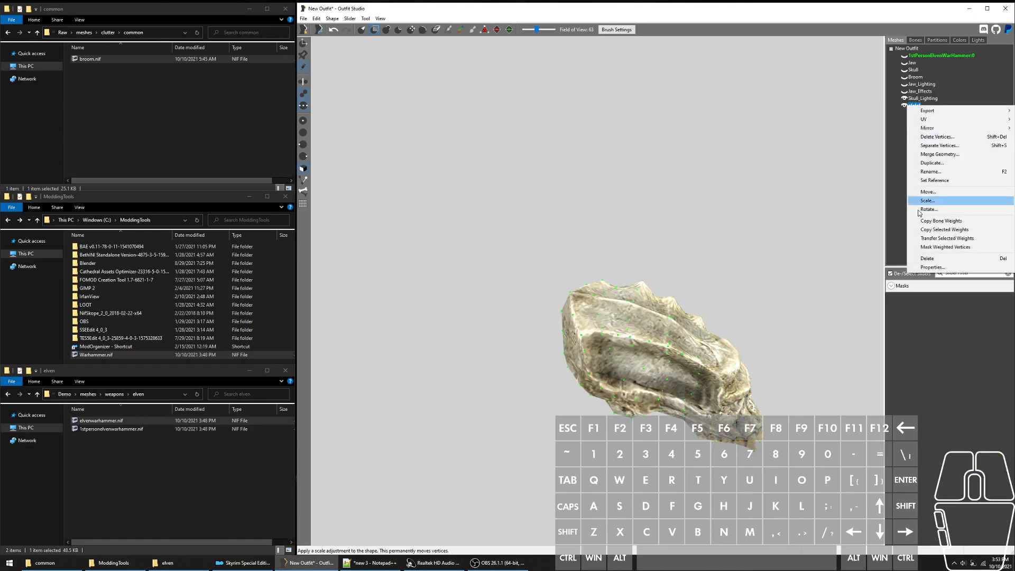
click(959, 258)
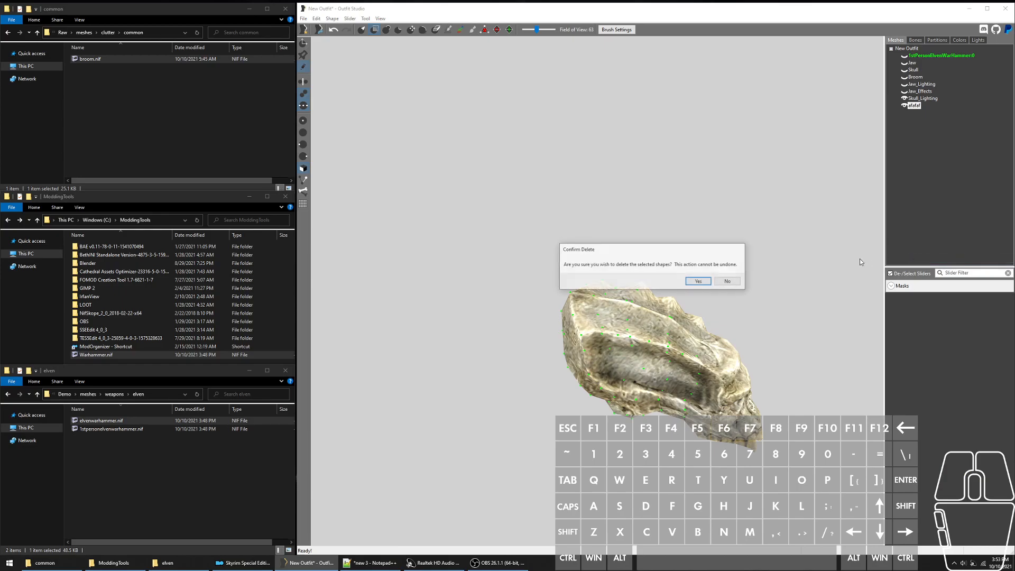
click(695, 281)
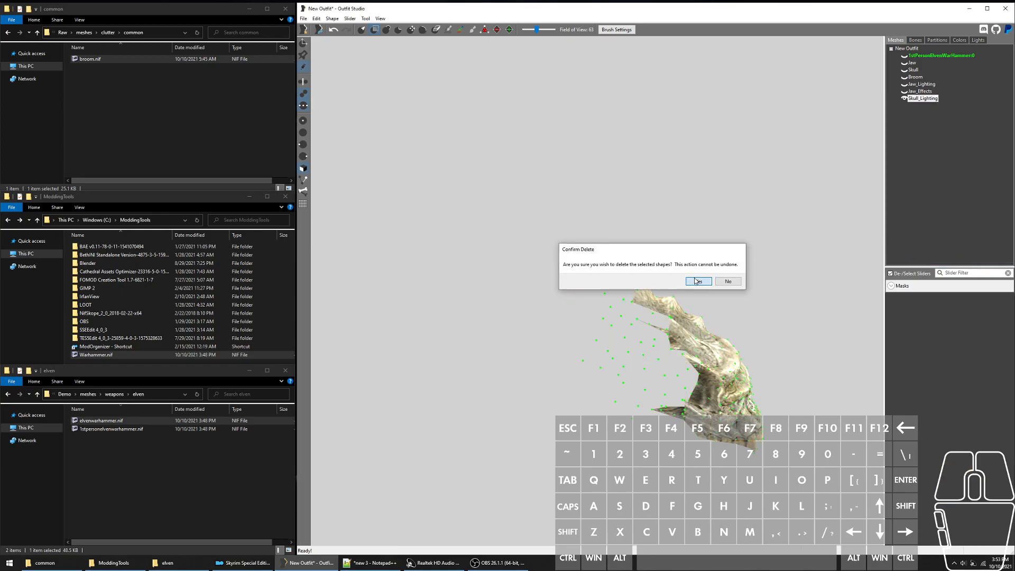
Step: Scale the trimmed Skull_Lighting mesh by 1.02 in Y only, with uniform scaling turned off
mouse_move(676, 322)
right_down()
mouse_move(740, 281)
mouse_move(727, 262)
right_up()
scroll(740, 281, down, 3)
scroll(727, 262, up, 2)
scroll(707, 285, up, 3)
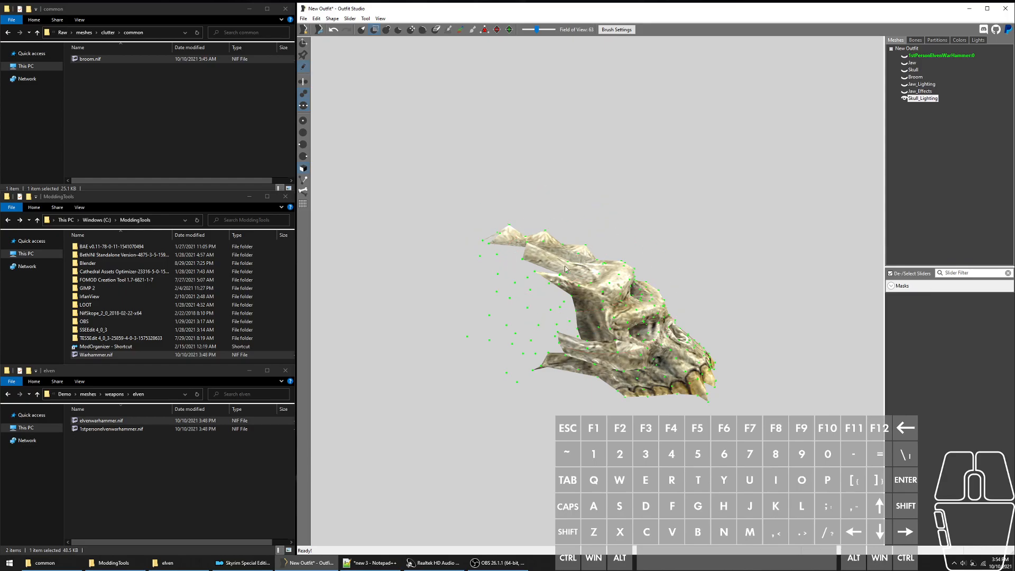
click(349, 19)
mouse_move(331, 19)
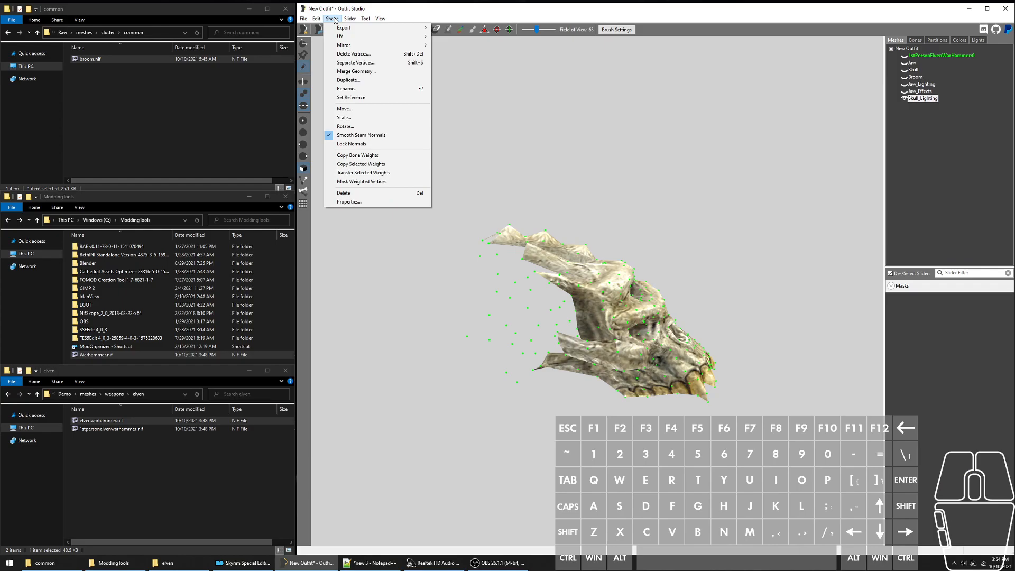
click(396, 118)
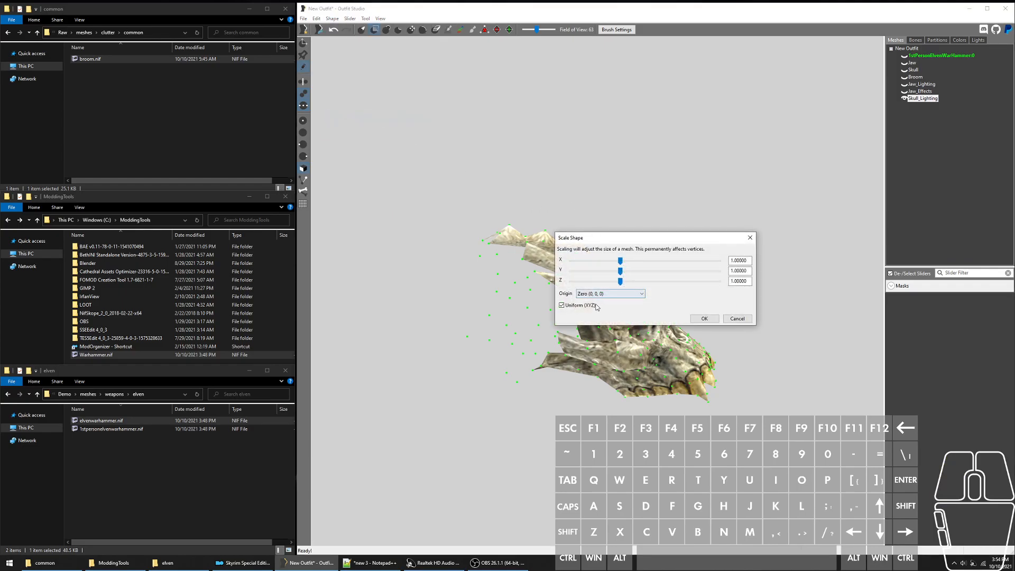
click(595, 307)
double_click(747, 272)
text(1.02)
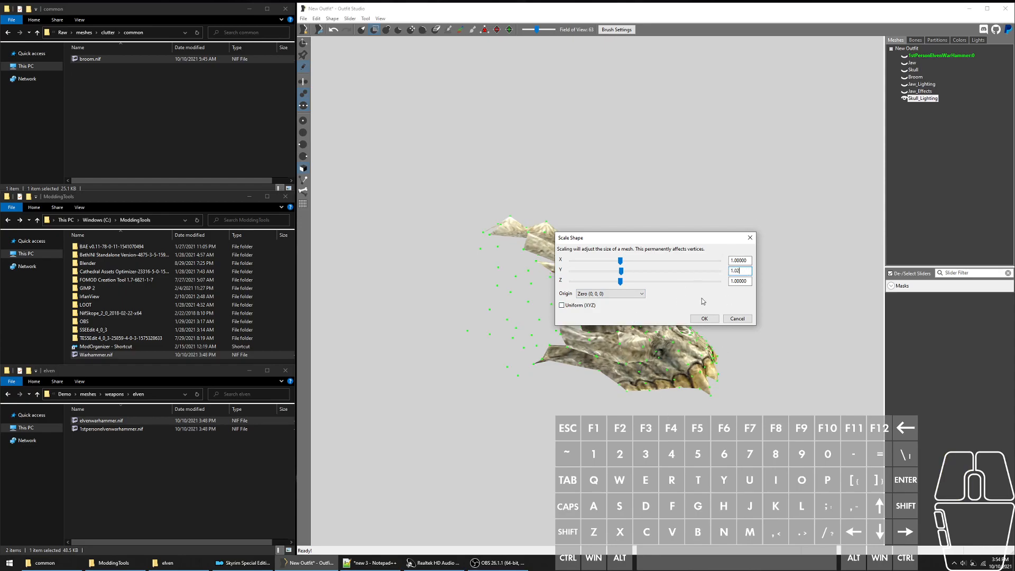
click(704, 319)
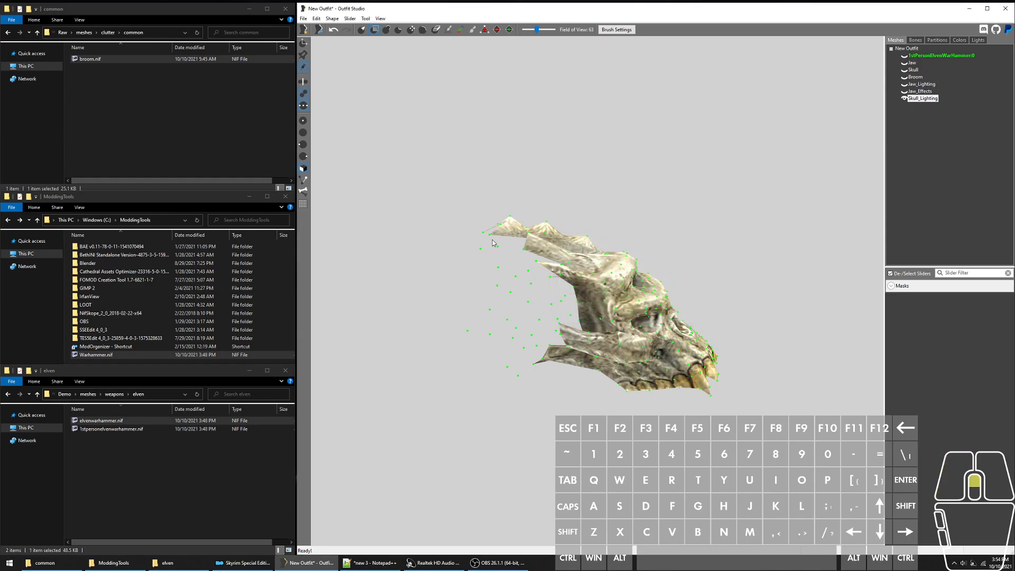
Step: Duplicate the Skull_Lighting shape and name the copy Skull_Effects
key(e)
key(e)
key(e)
click(914, 92)
click(924, 86)
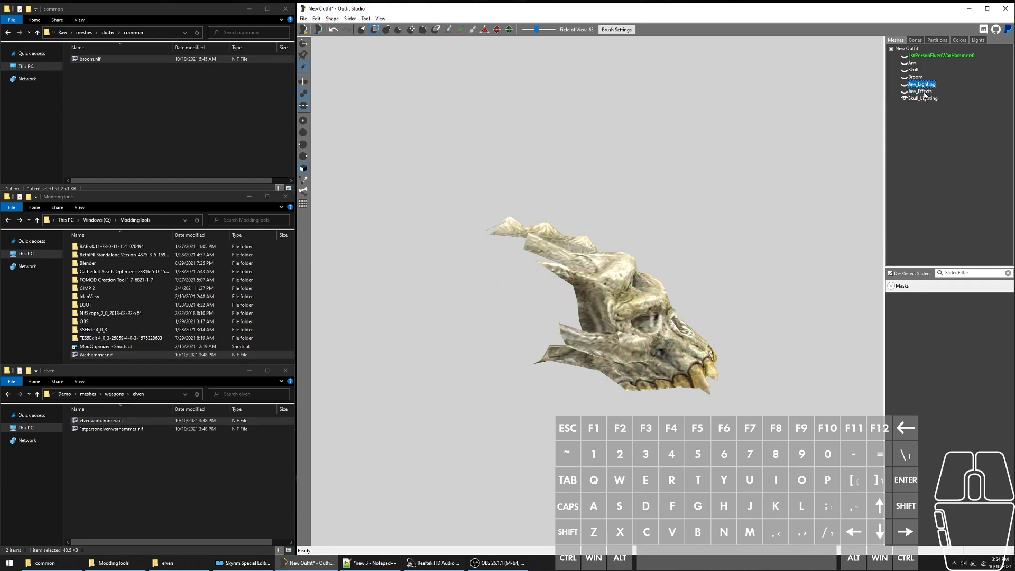
click(917, 99)
right_click(917, 99)
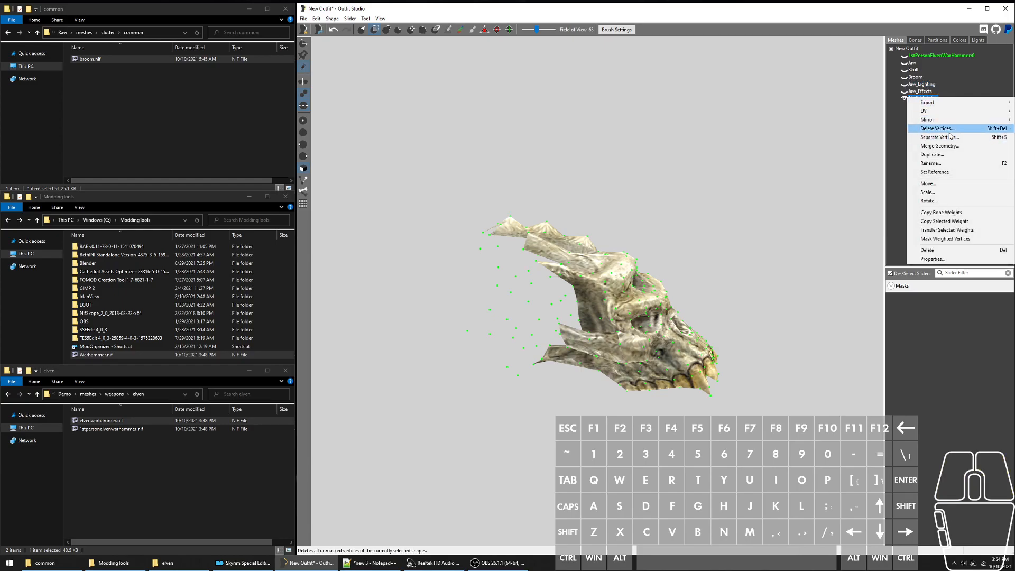
click(941, 154)
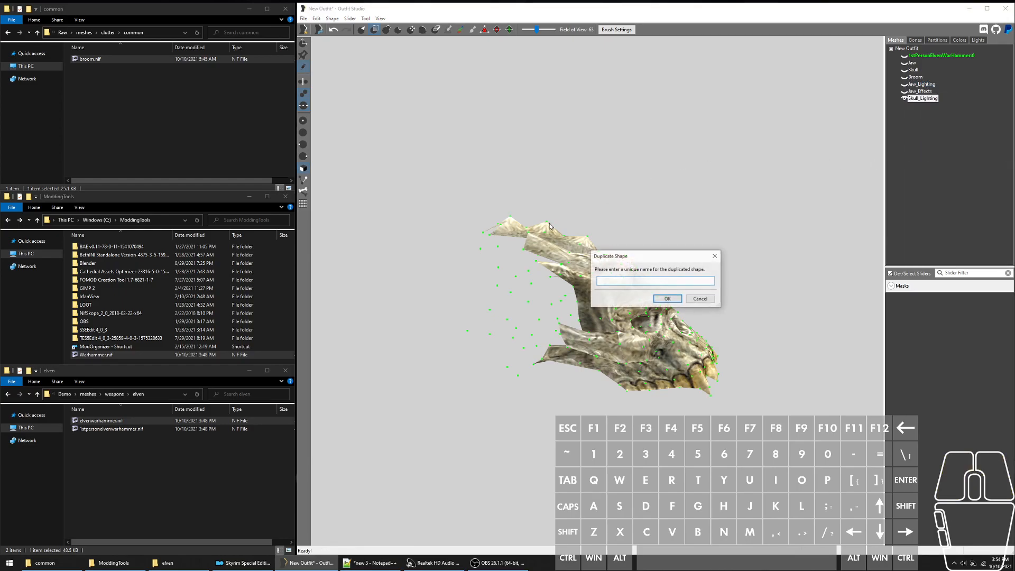
text(Skull_Effects)
key(Return)
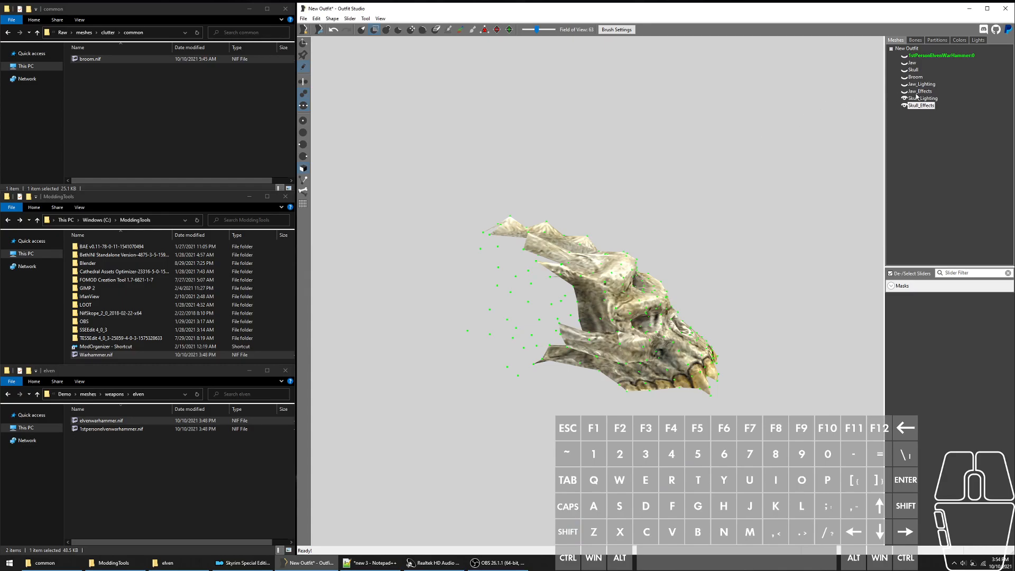
Step: Show the hidden Jaw_Effects, Broom, Jaw_Lighting, Skull and Jaw meshes, and check the whole hammer
click(925, 92)
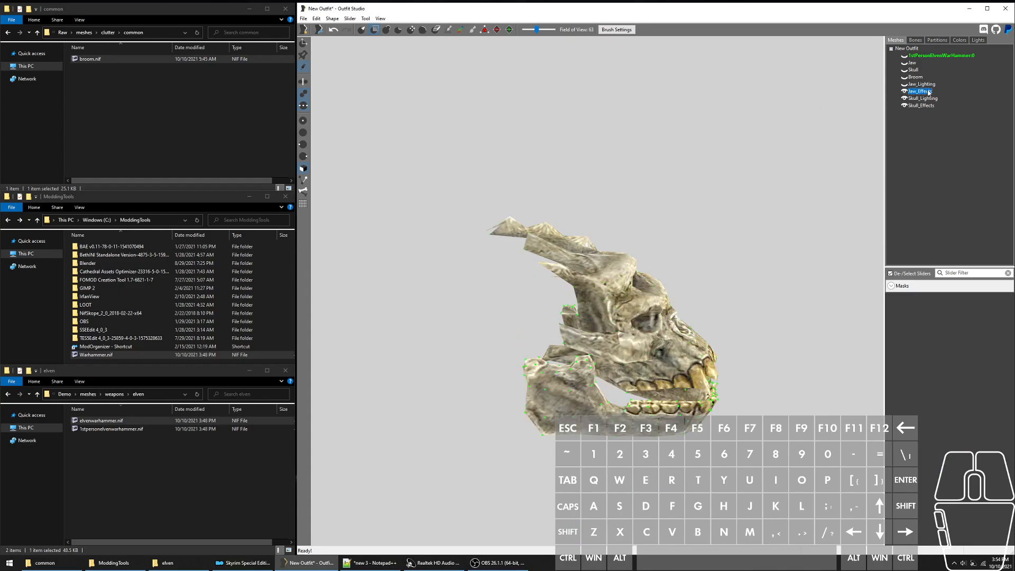
click(915, 77)
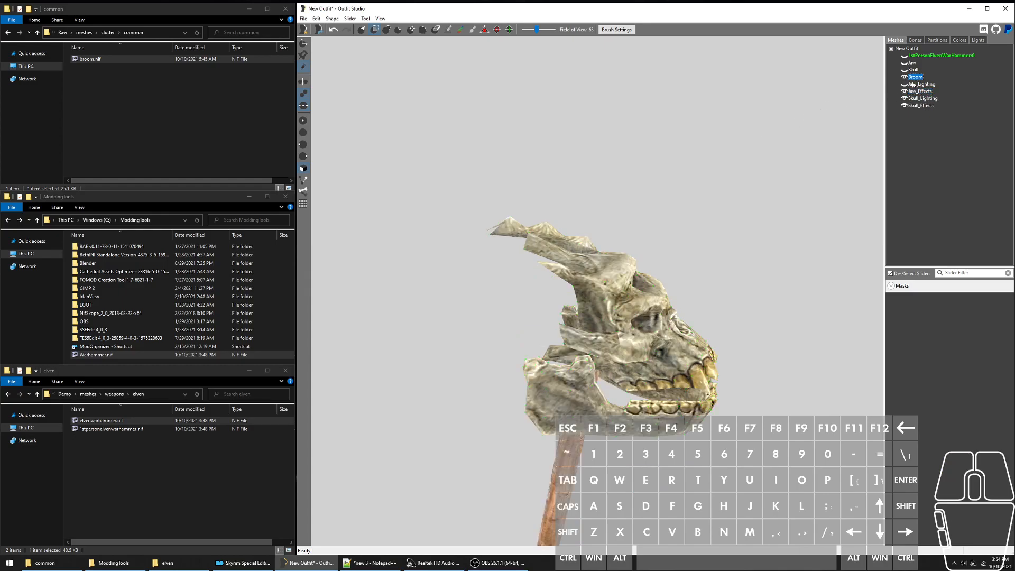
double_click(915, 78)
click(749, 365)
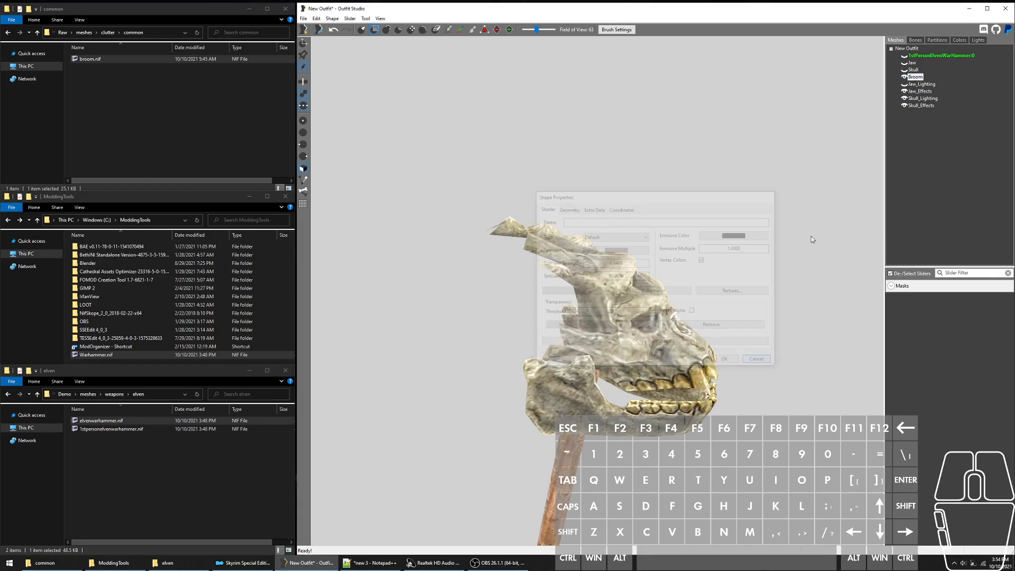
click(911, 70)
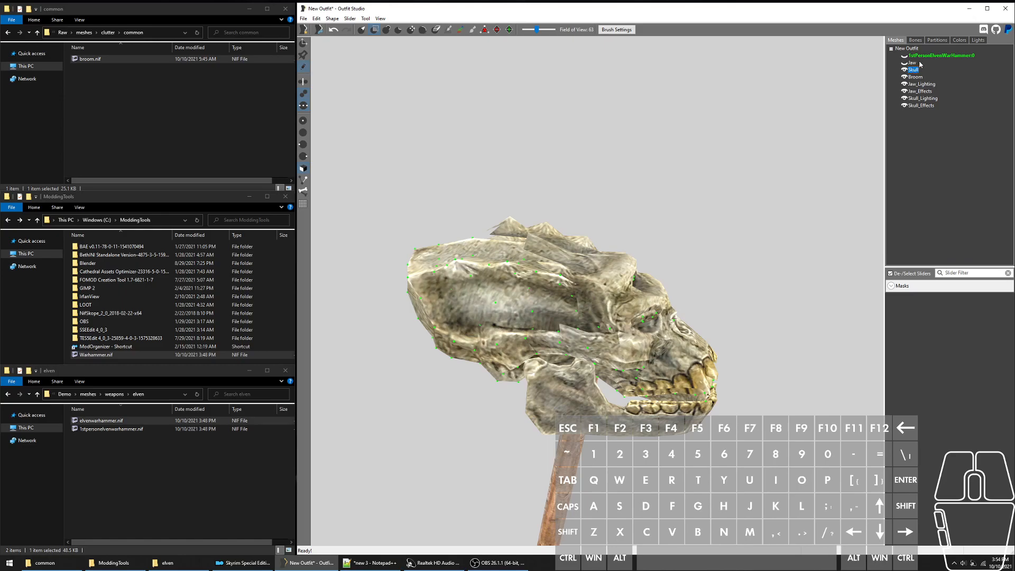
click(918, 63)
key(e)
right_drag(663, 301, 639, 261)
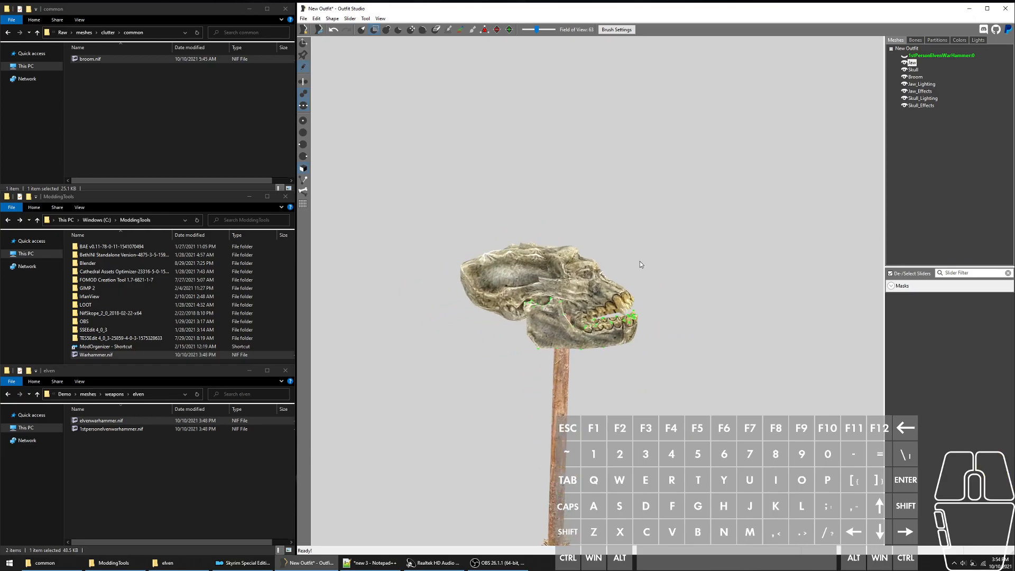
scroll(639, 261, down, 4)
middle_drag(641, 218, 633, 158)
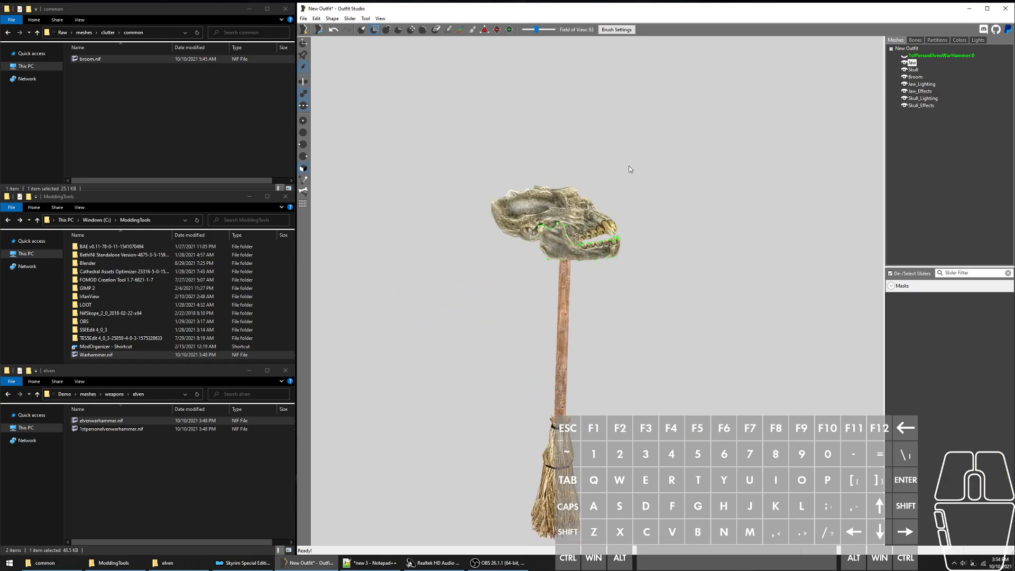
scroll(665, 213, down, 2)
scroll(666, 214, up, 3)
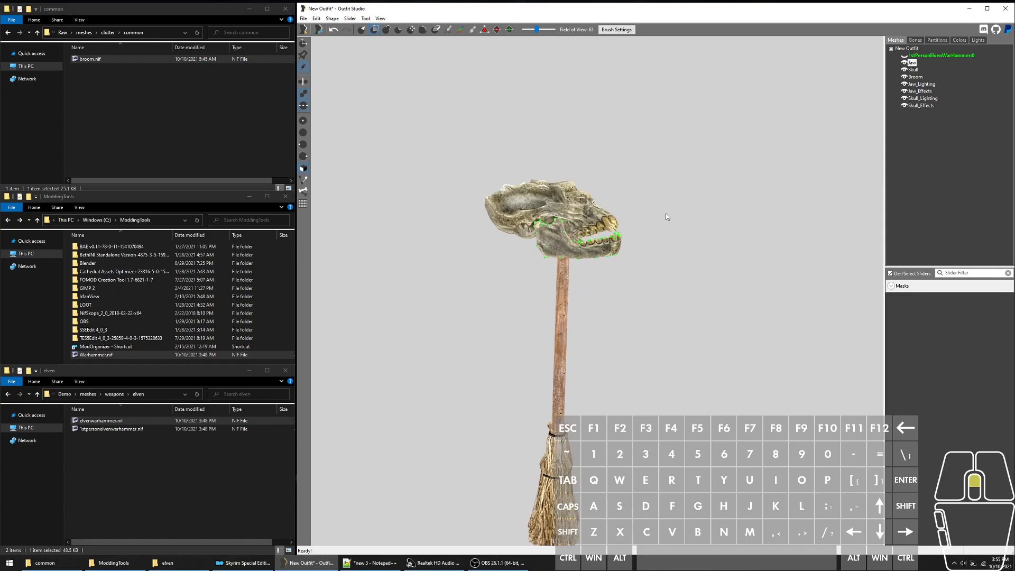
Step: Export the outfit as a NIF over the existing Warhammer.nif in the ModdingTools folder
key(ctrl)
key(ctrl+e)
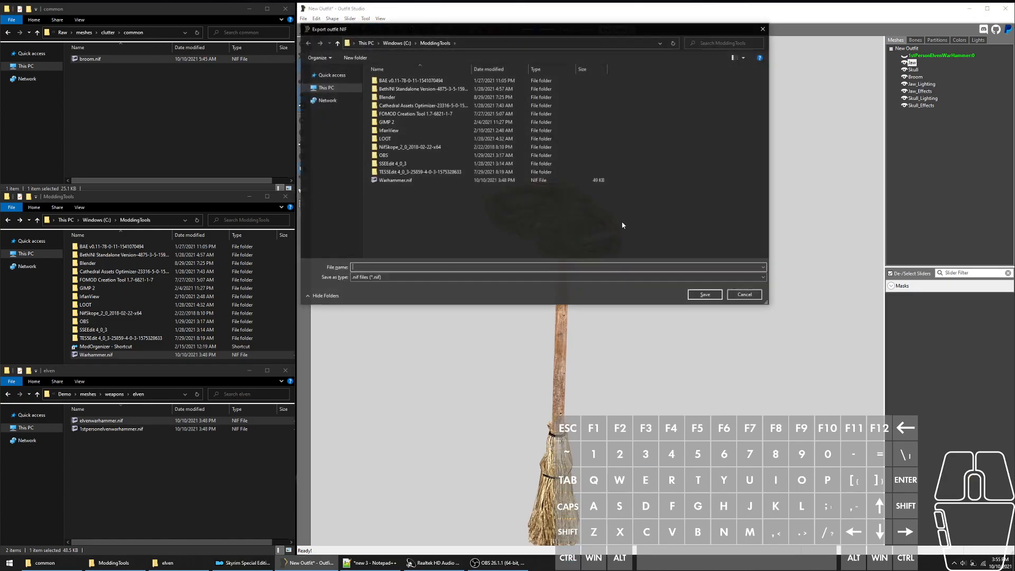
double_click(374, 180)
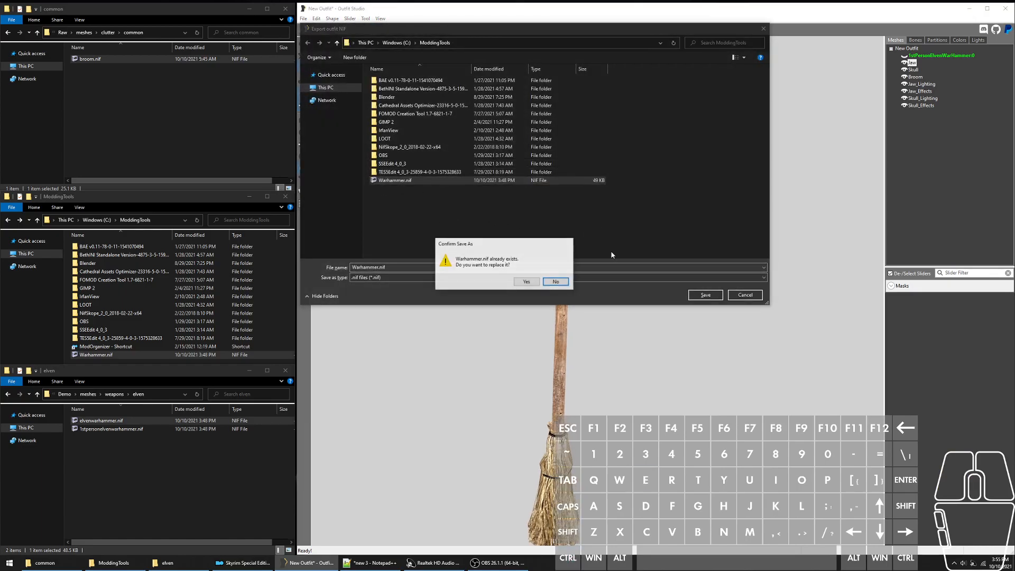
click(521, 281)
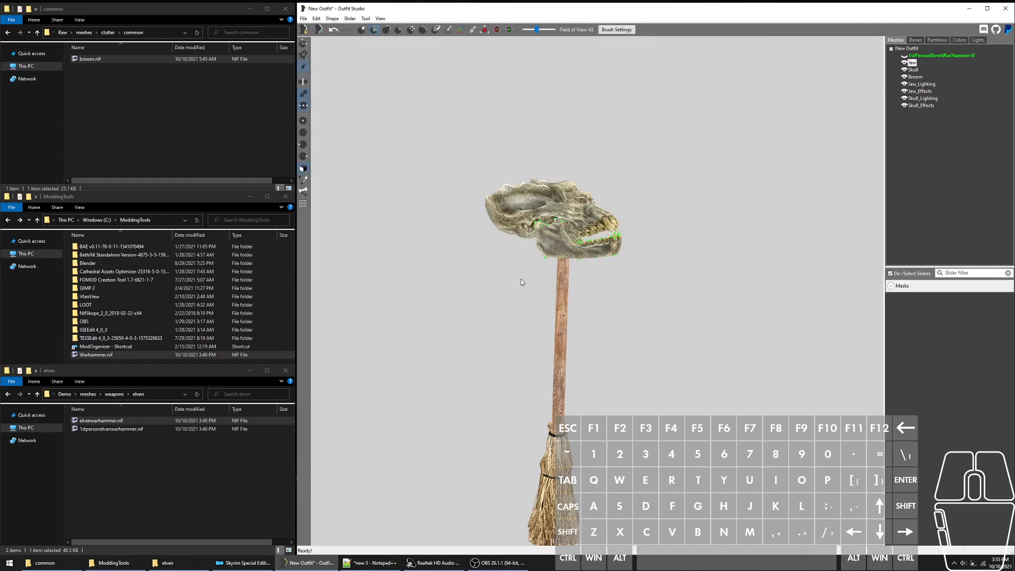
Step: Open the exported Warhammer.nif in NifSkope, place its window beside the file windows, and orbit to view the hammer upright
click(165, 358)
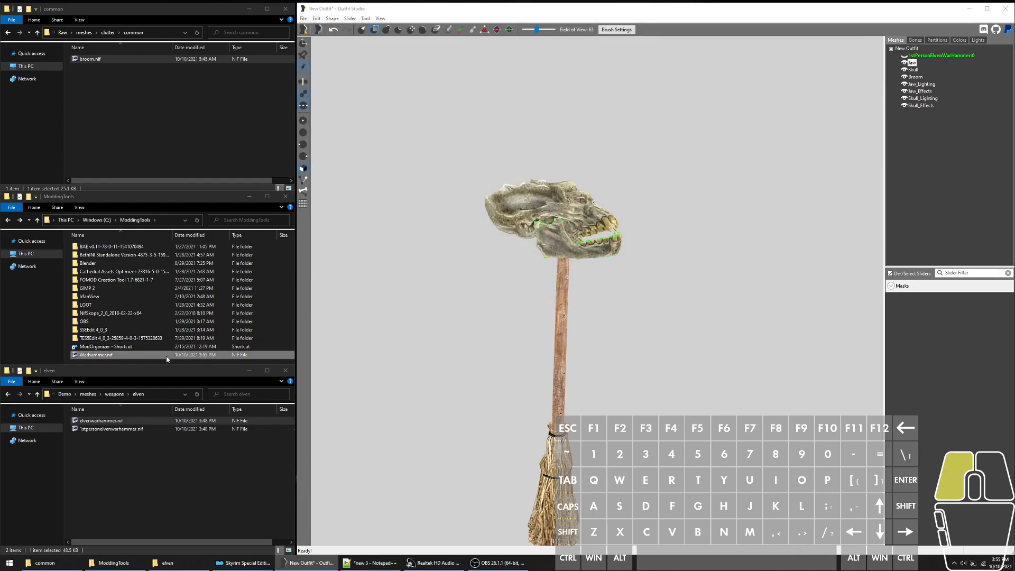
double_click(166, 355)
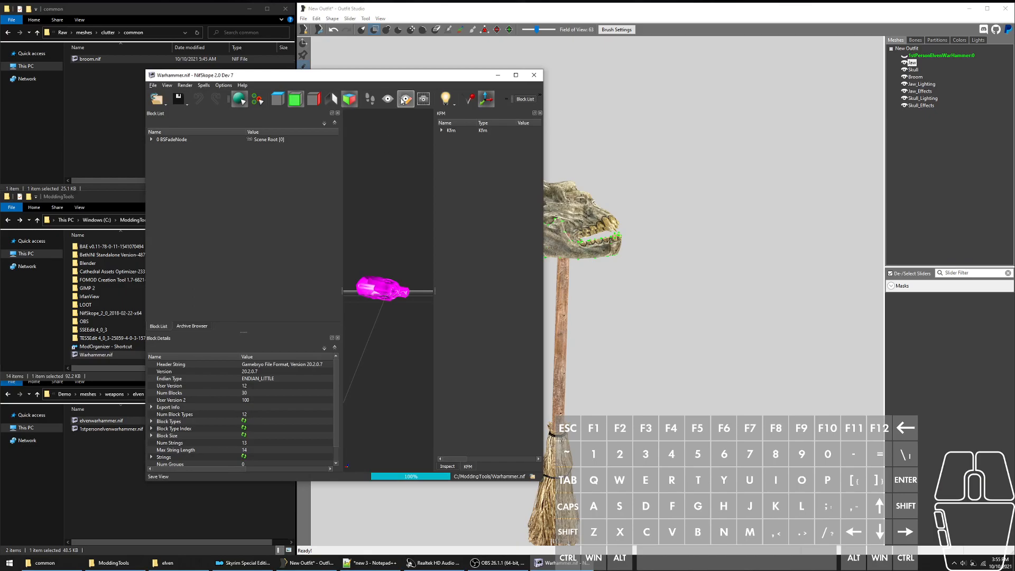
drag(404, 70, 861, 19)
drag(839, 270, 834, 238)
Step: Expand the scene root and the Jaw and Skull lighting and effects shapes to reveal their shader properties
double_click(619, 79)
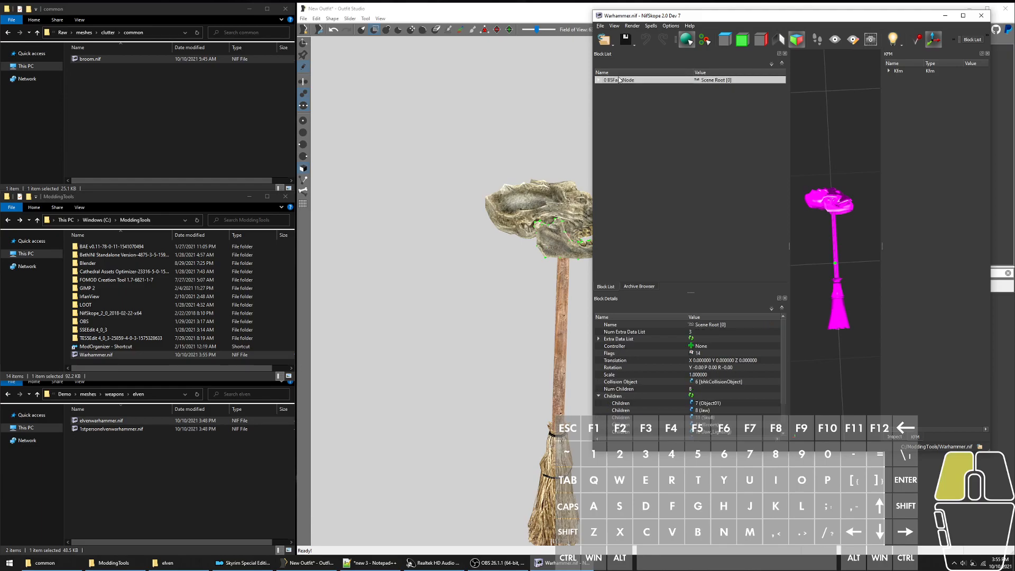
click(654, 158)
click(681, 144)
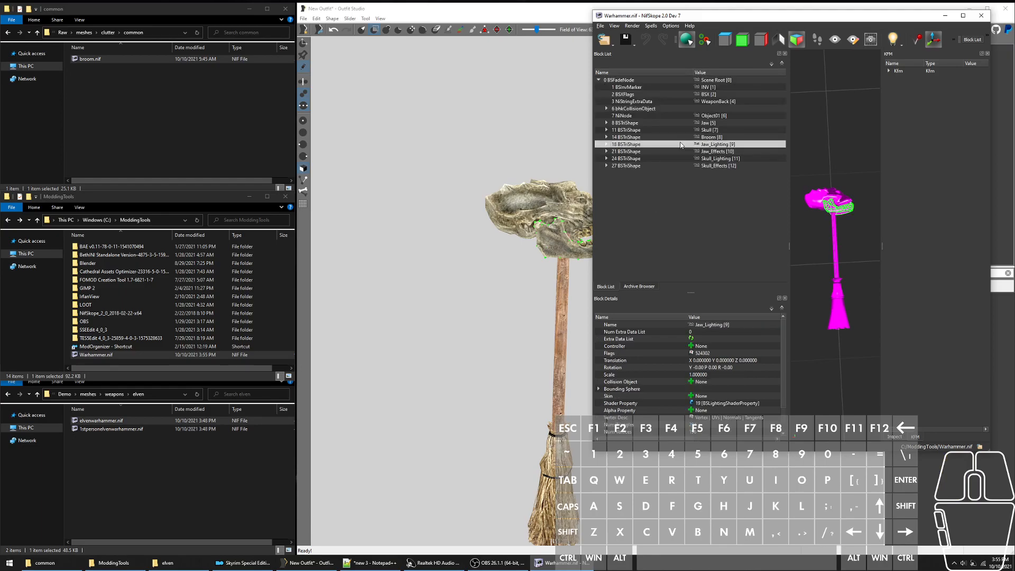
double_click(654, 165)
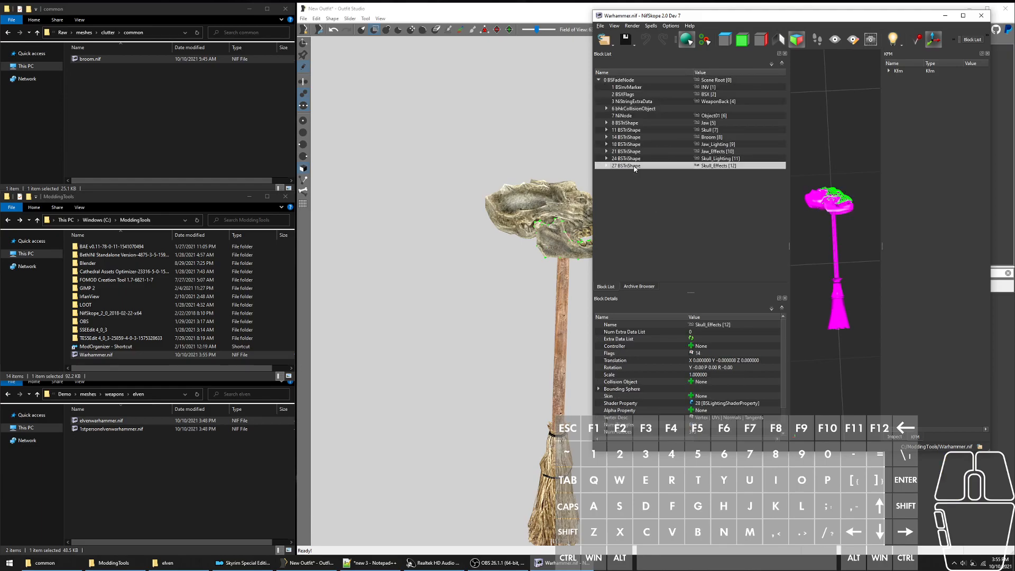
click(673, 159)
double_click(673, 159)
double_click(685, 151)
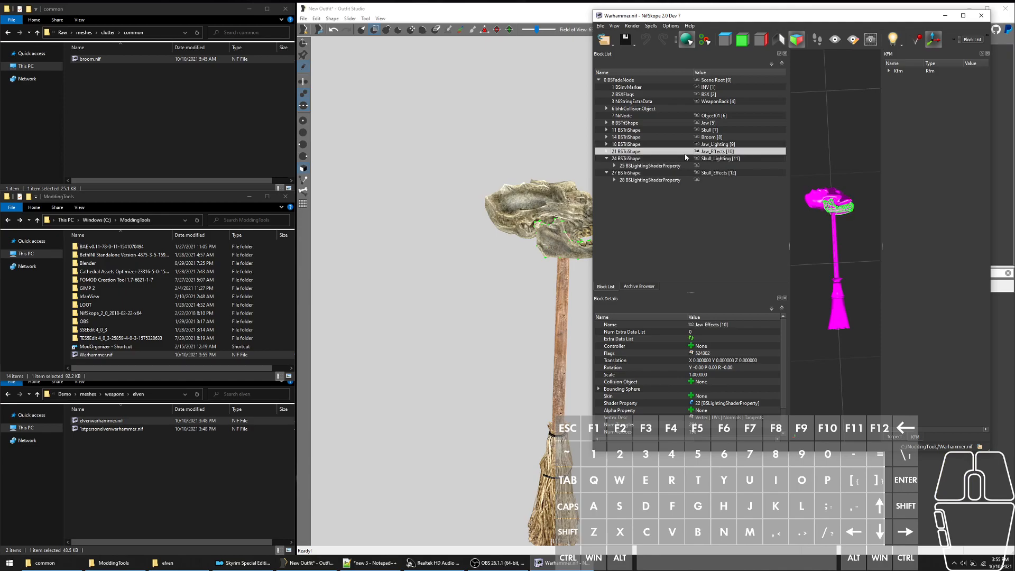
double_click(705, 144)
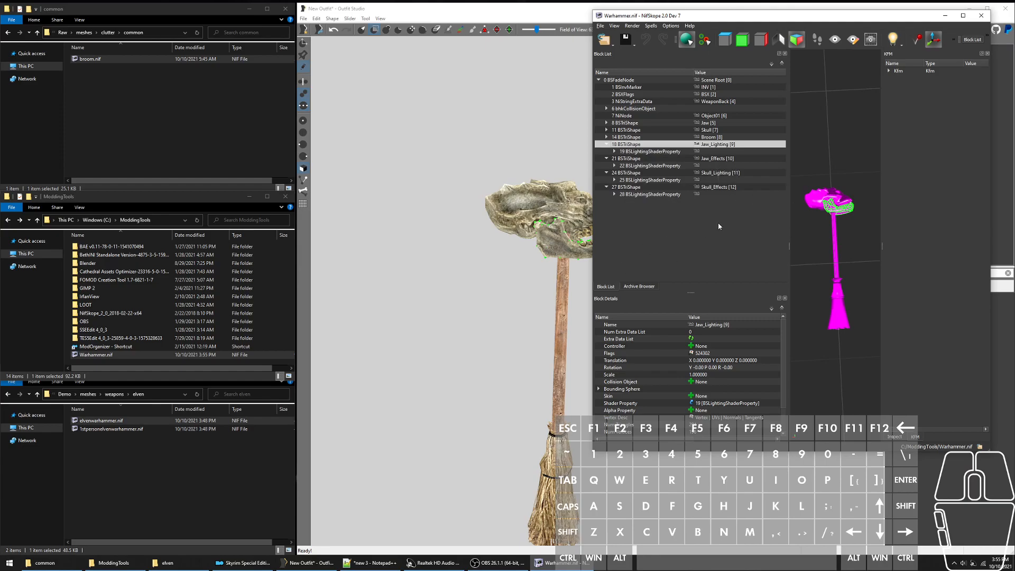
click(655, 194)
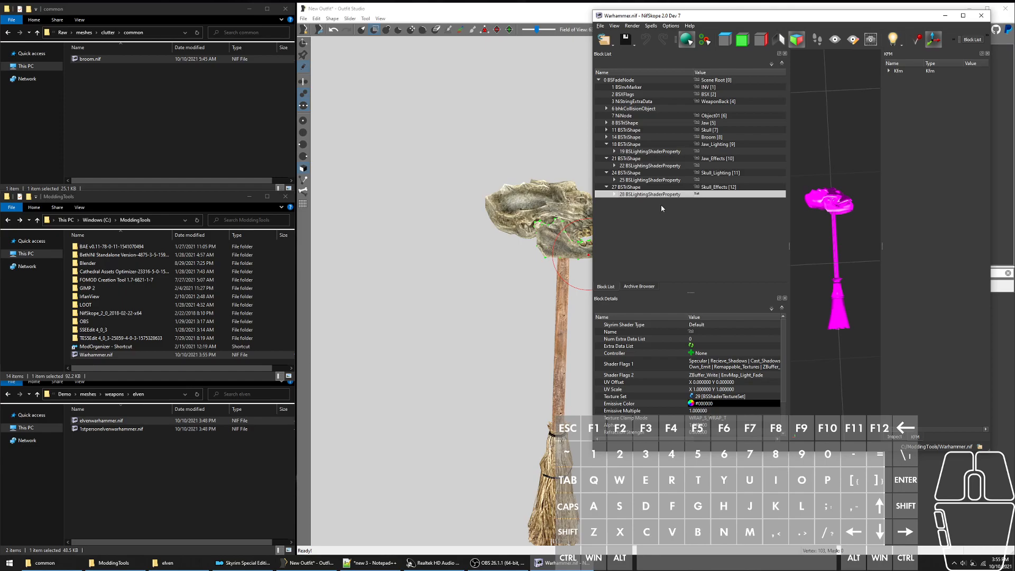
Step: Open 1stpersonelvenwarhammer.nif from the Raw meshes weapons\elven folder in a second NifSkope window
click(220, 122)
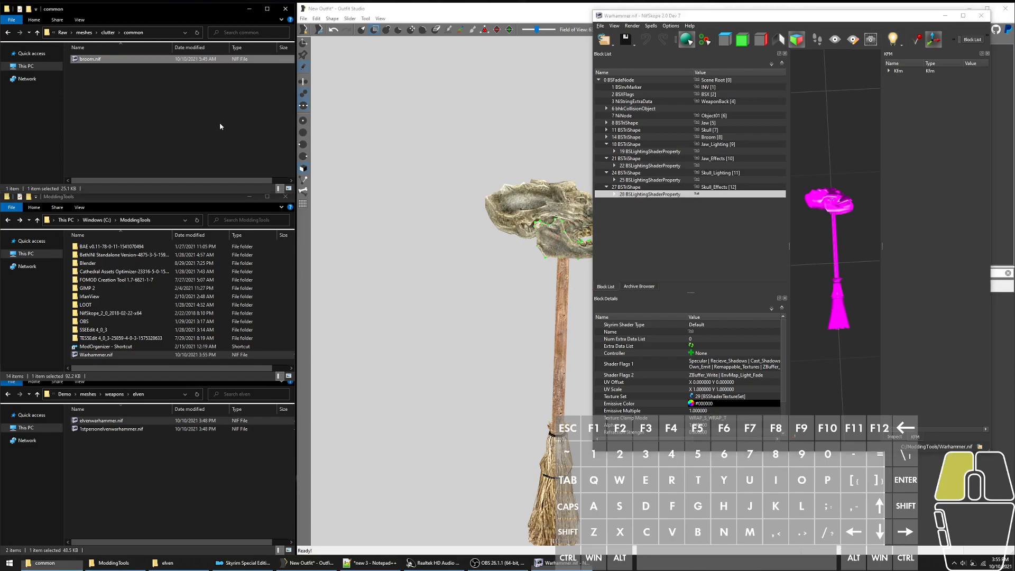
key(alt+Up)
key(alt+Up)
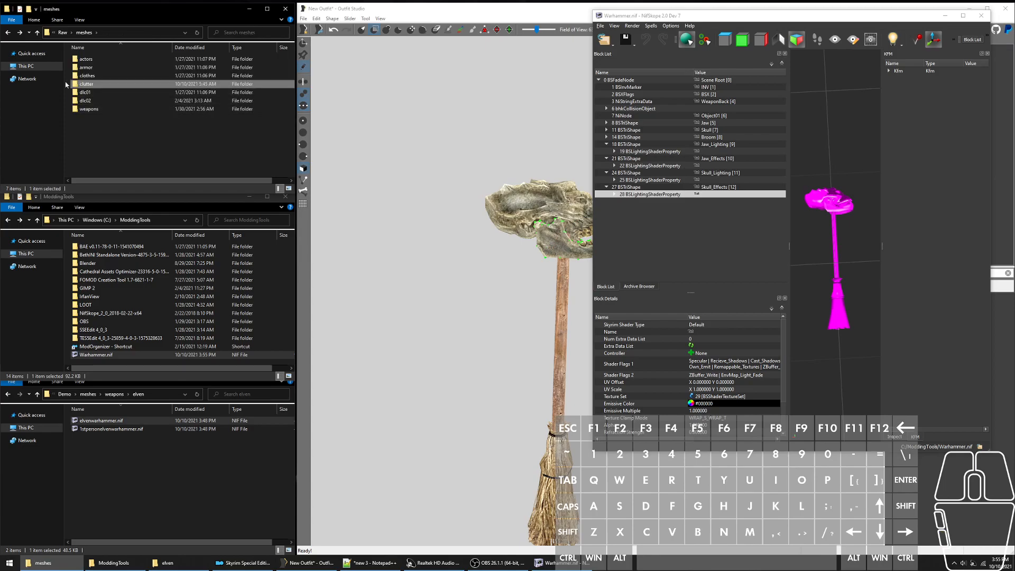
double_click(154, 110)
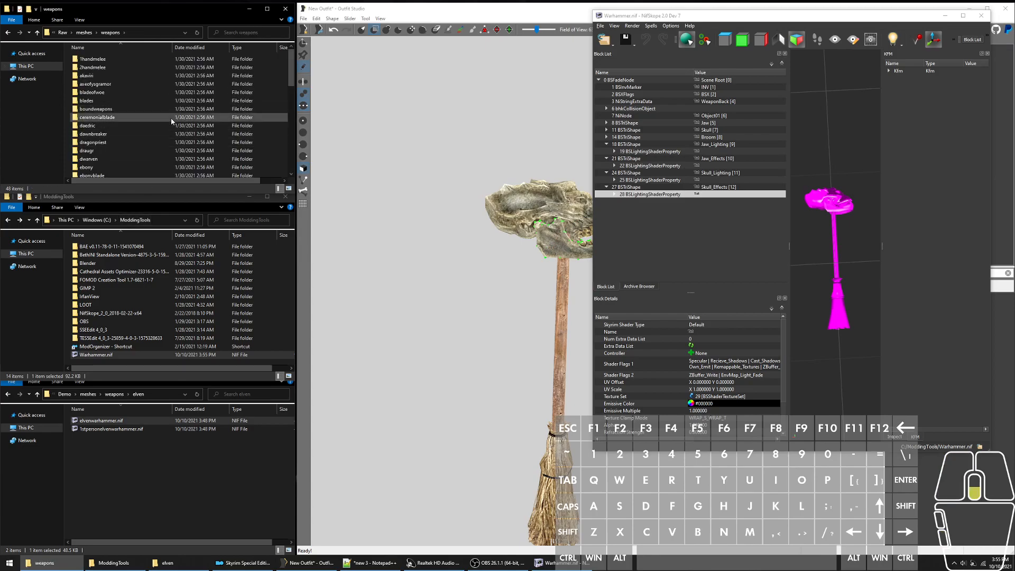
scroll(171, 120, down, 3)
scroll(172, 121, down, 4)
scroll(171, 126, up, 8)
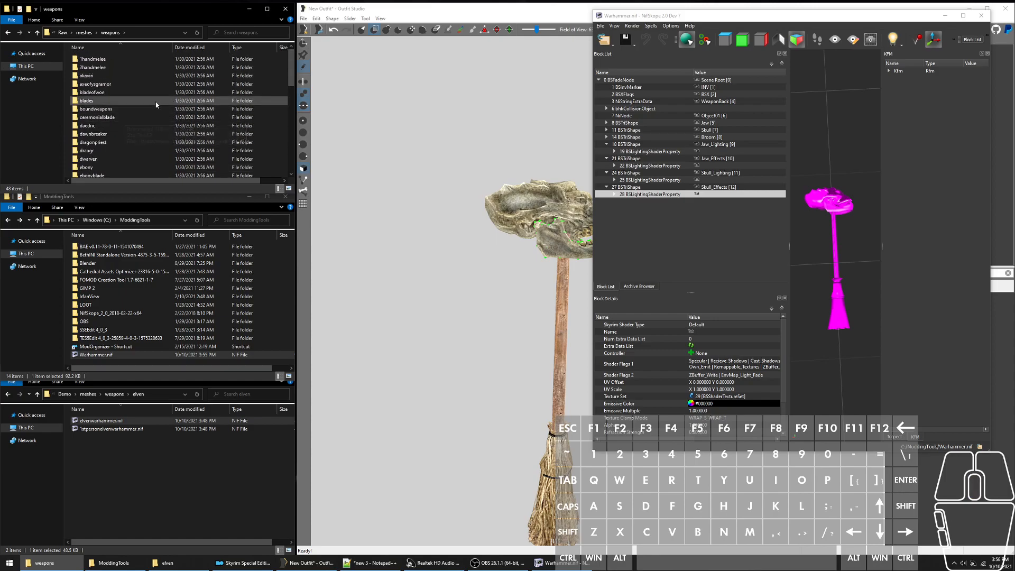
scroll(143, 113, down, 1)
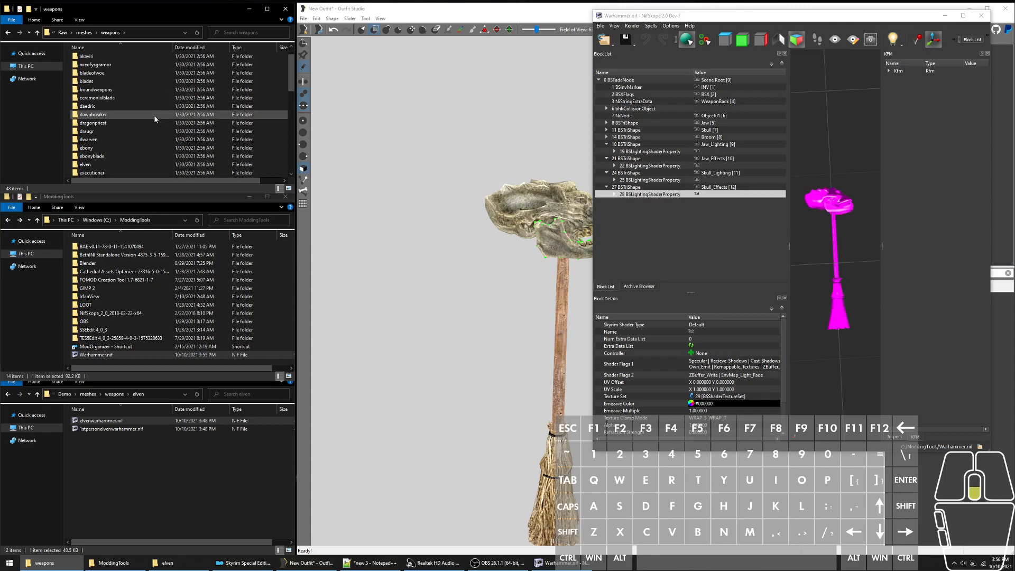
double_click(138, 166)
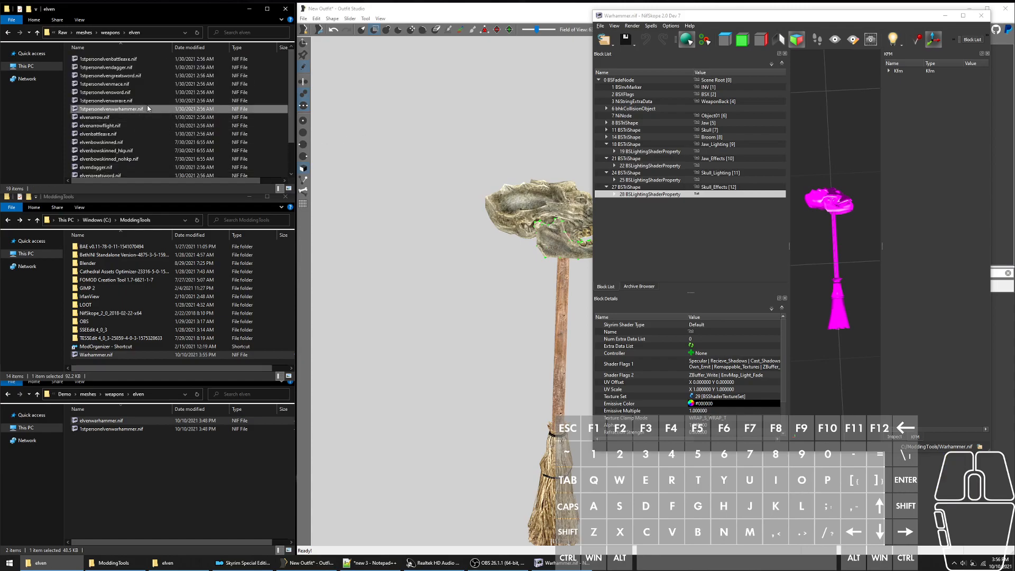
double_click(147, 105)
click(319, 212)
drag(362, 259, 355, 195)
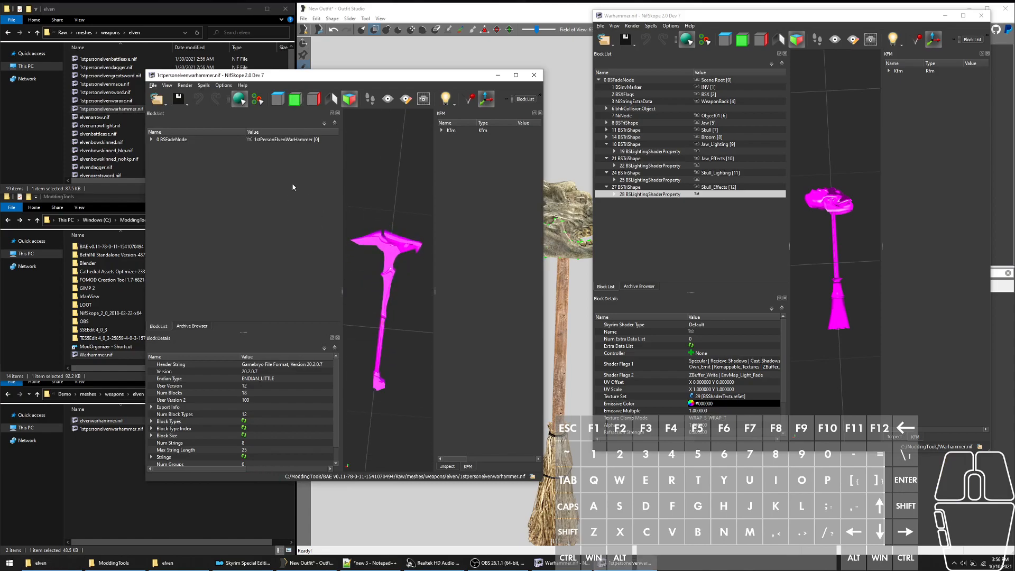
Step: Expand the elven warhammer's root node and its Edgeblood and Edgeblood01 shapes to reveal their shader and alpha properties
double_click(184, 139)
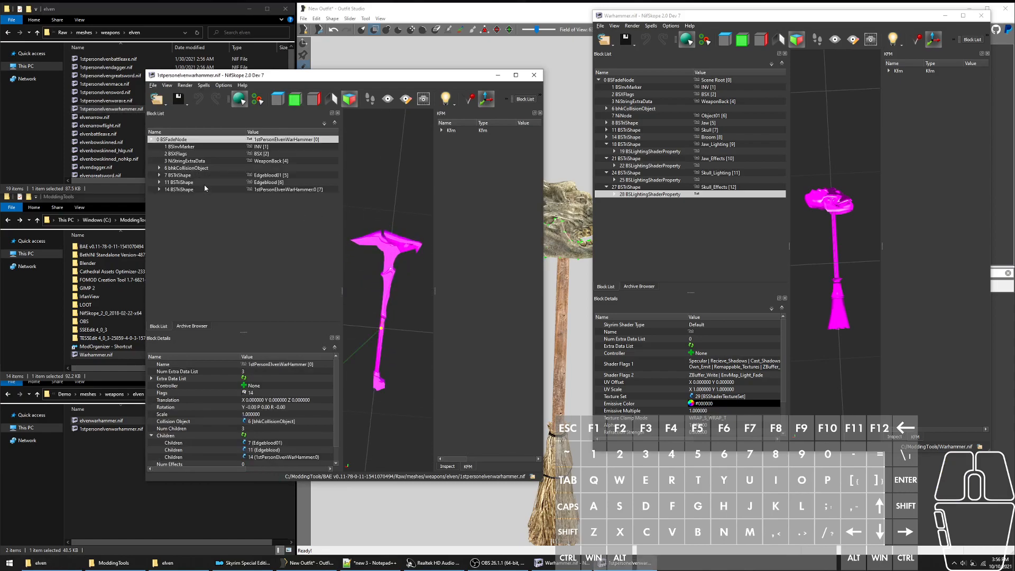
double_click(205, 182)
double_click(209, 175)
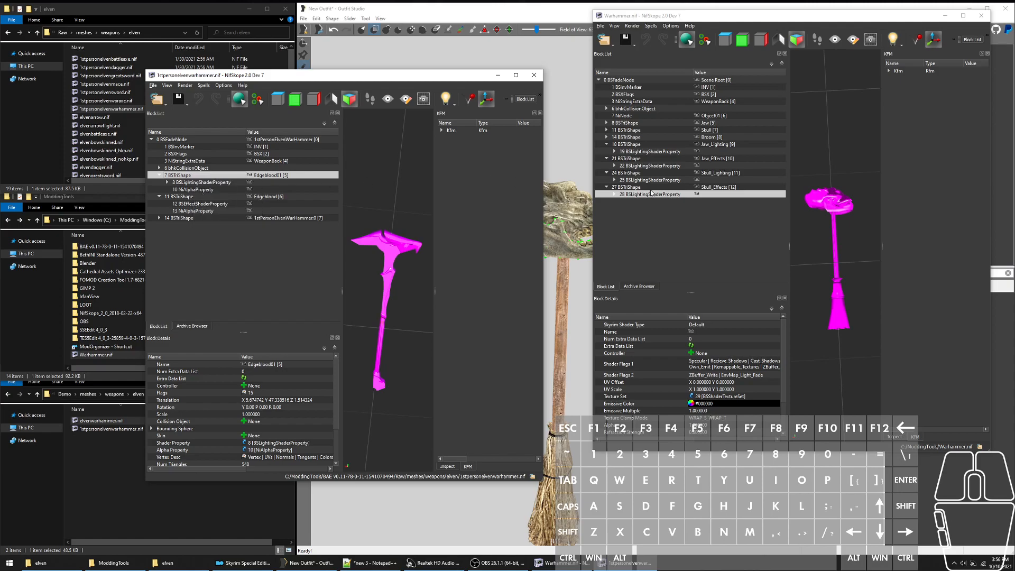
Step: Remove the BSLightingShaderProperty branches from the Skull_Effects and Skull_Lighting shapes in Warhammer.nif
click(655, 213)
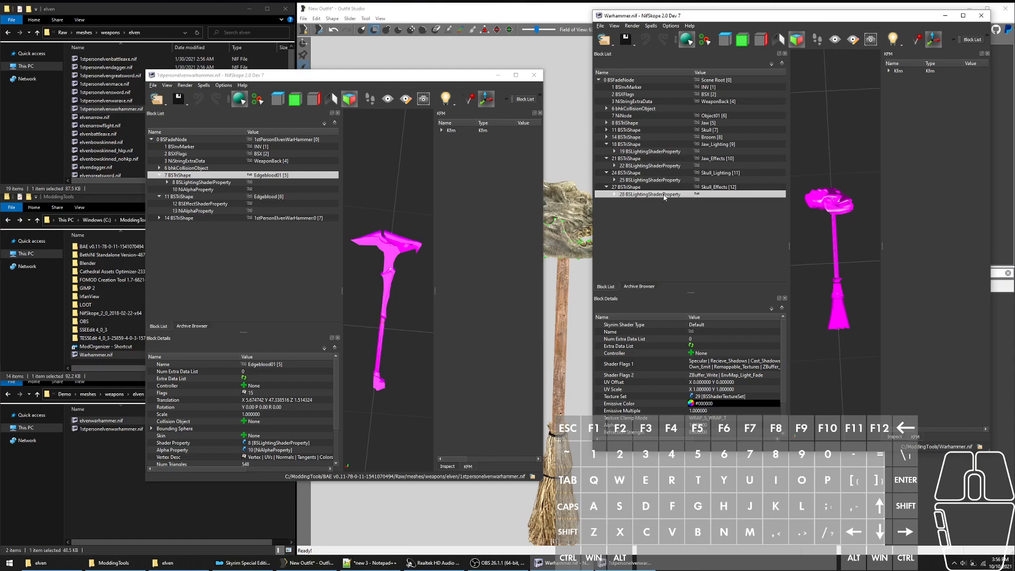
right_click(664, 191)
mouse_move(684, 191)
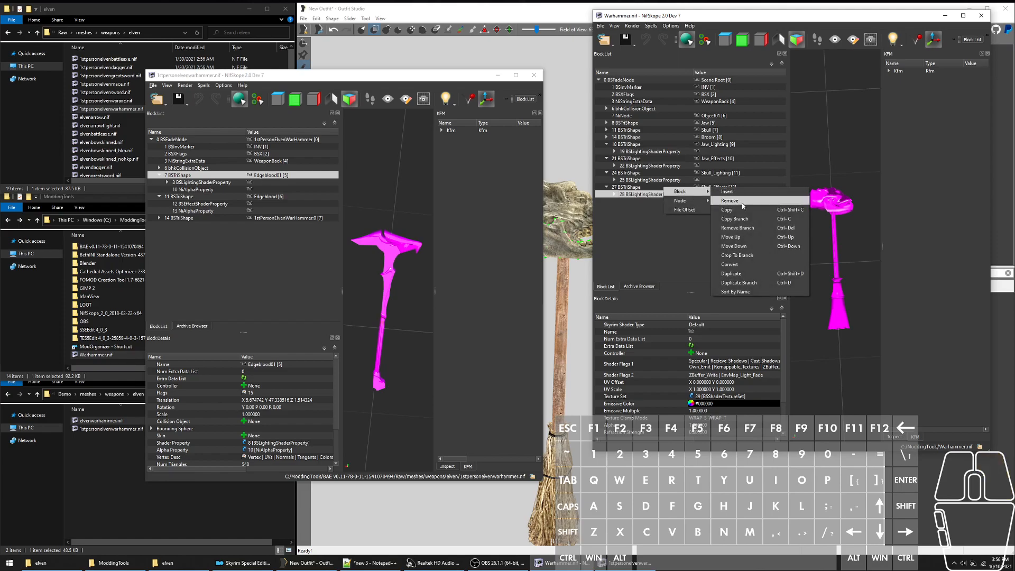
click(753, 228)
click(649, 179)
right_click(650, 179)
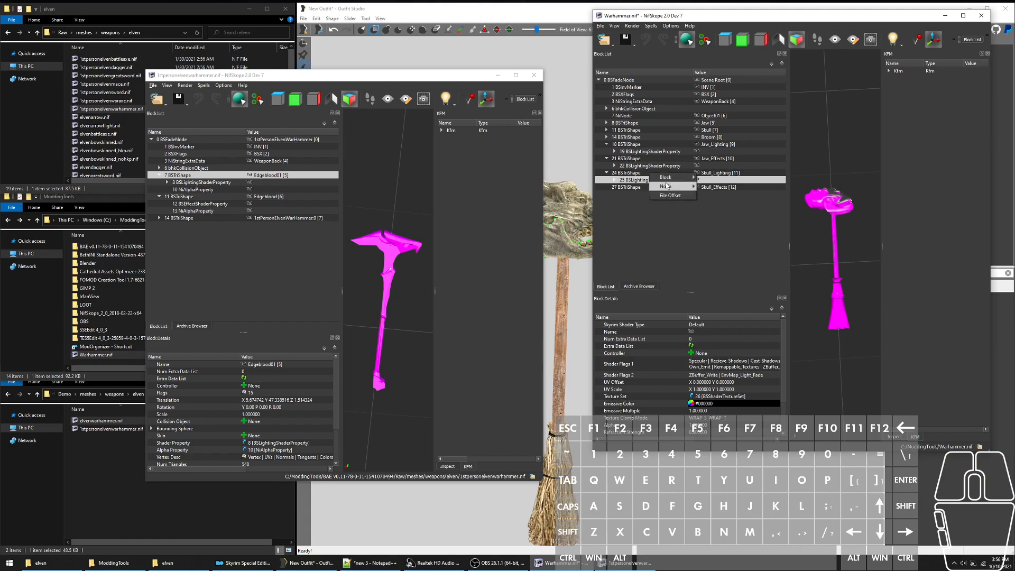
mouse_move(676, 177)
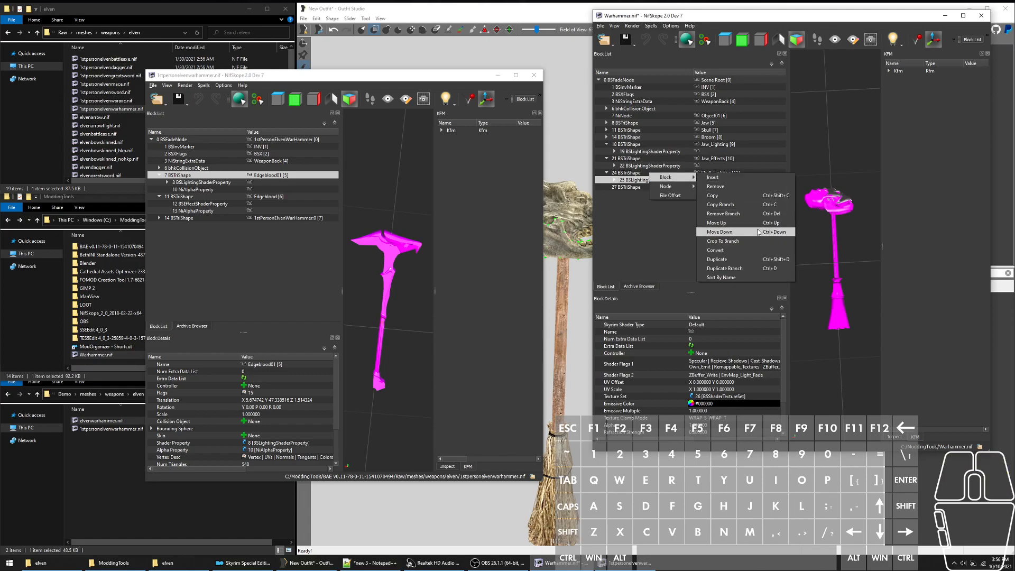
click(723, 214)
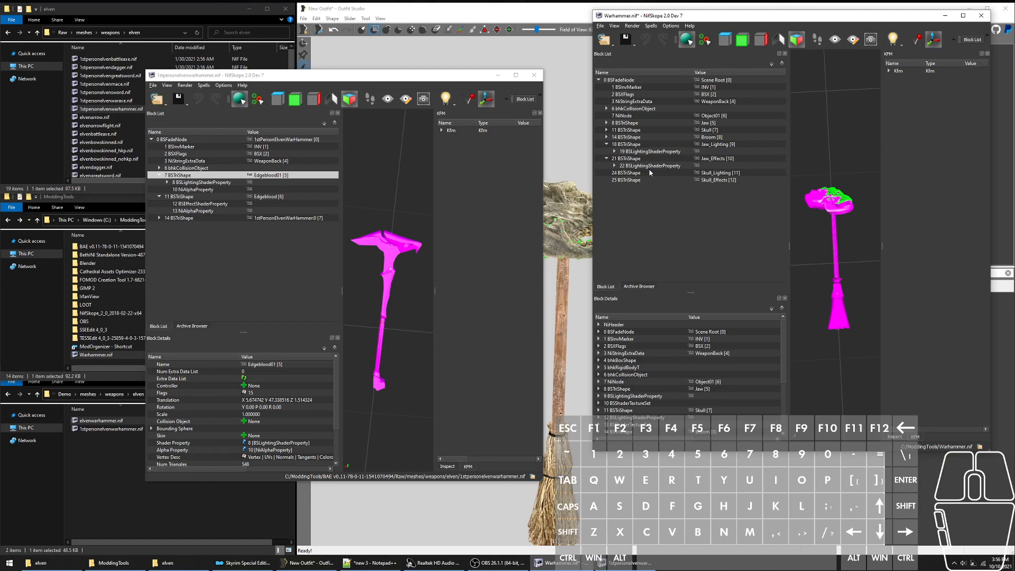
Step: Remove the BSLightingShaderProperty branches from the Jaw_Effects and Jaw_Lighting shapes
click(675, 166)
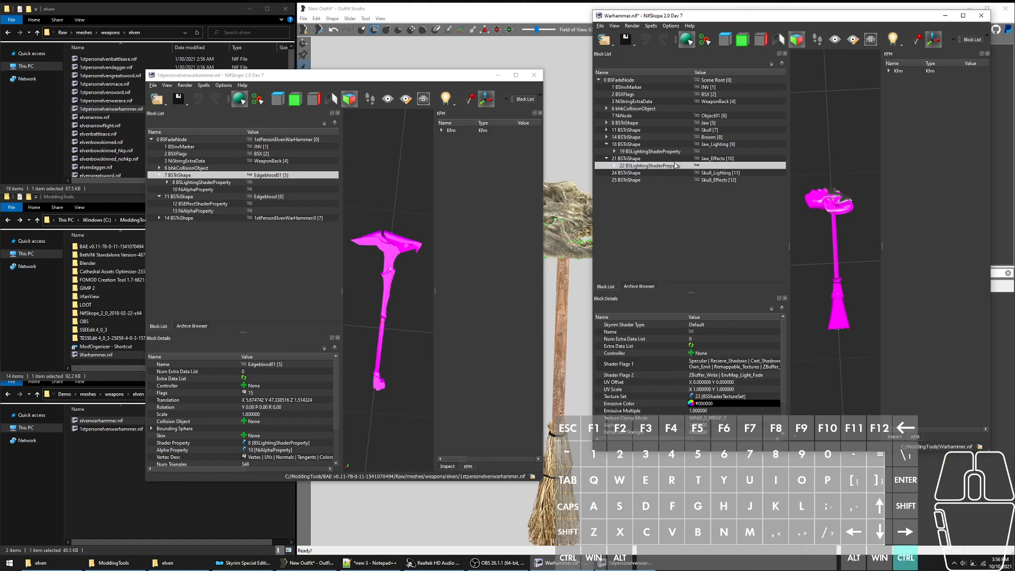
key(ctrl+Delete)
click(653, 151)
key(ctrl+Delete)
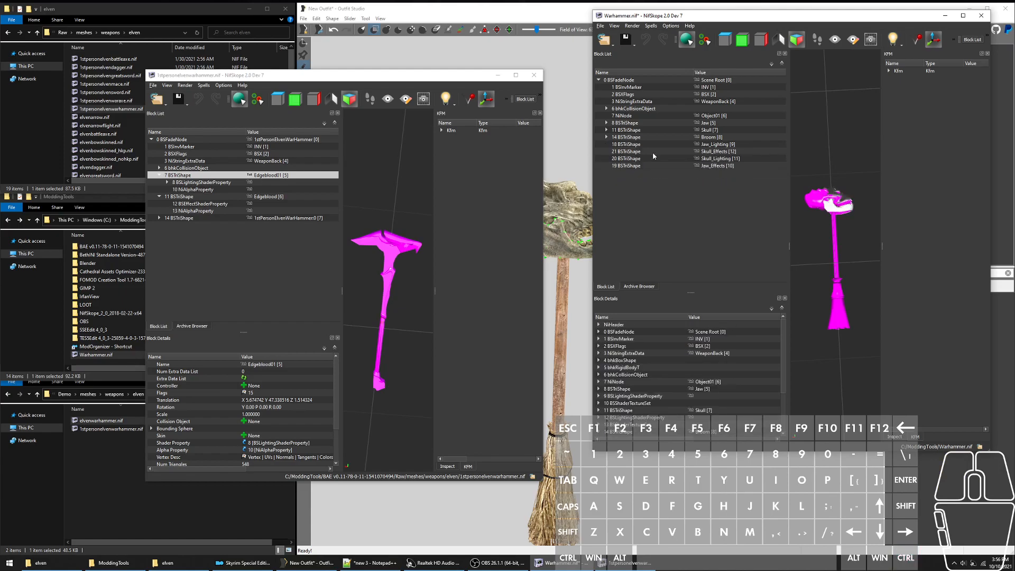
Step: Examine the stripped jaw and skull duplicates and the elven warhammer's Edgeblood01 lighting shader and alpha properties
click(655, 152)
click(668, 144)
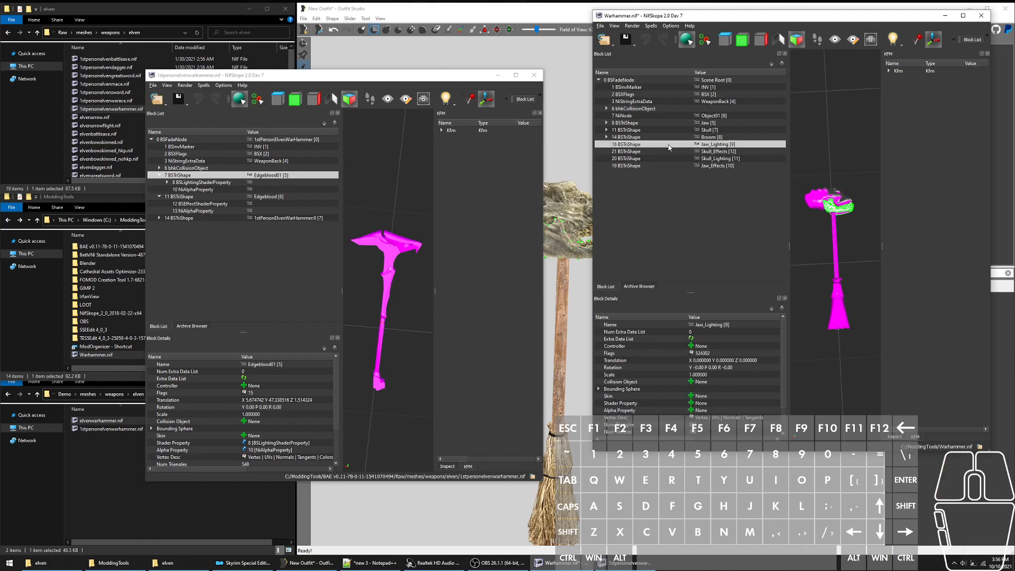
click(659, 166)
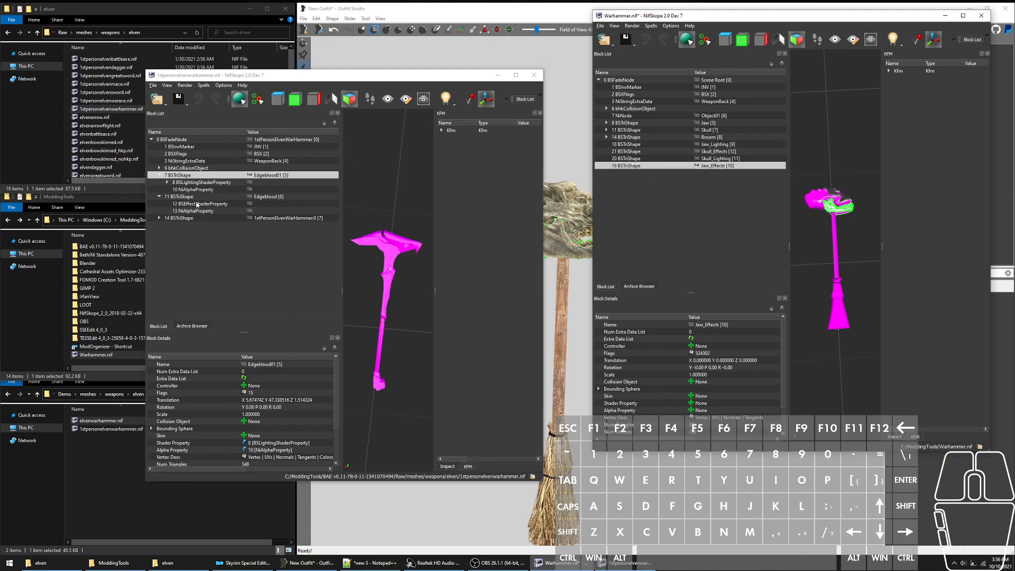
click(218, 188)
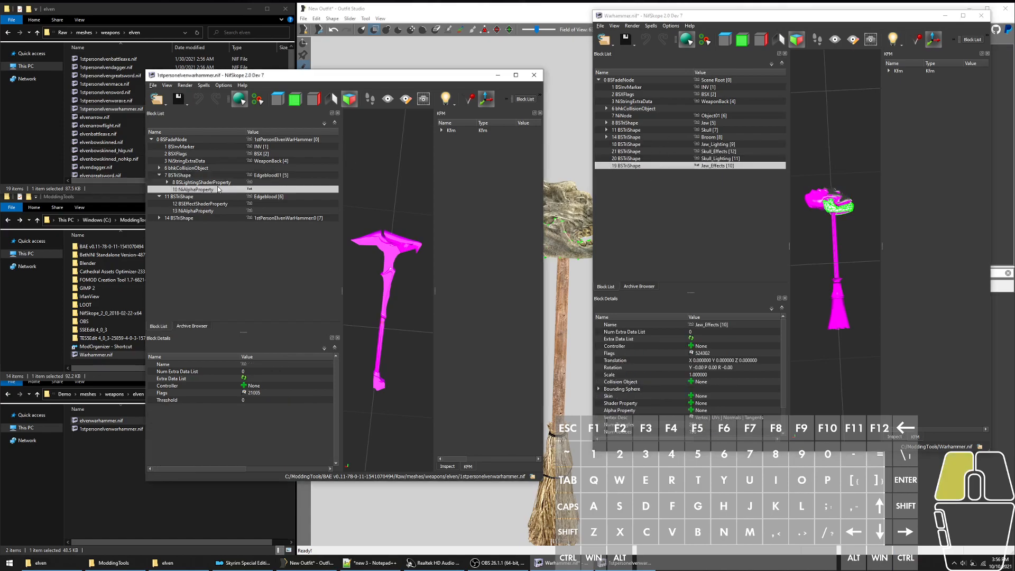
click(217, 177)
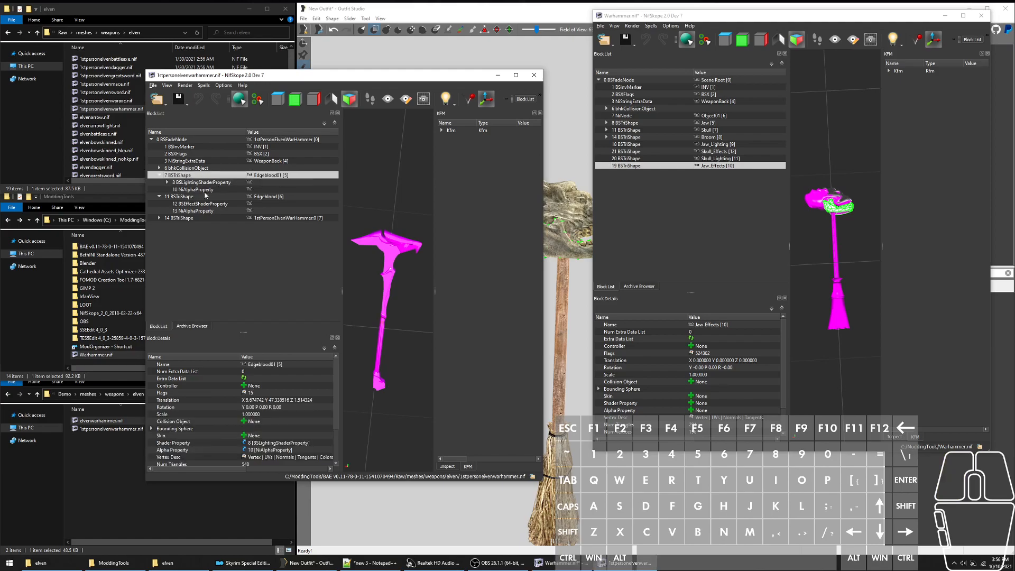
click(230, 182)
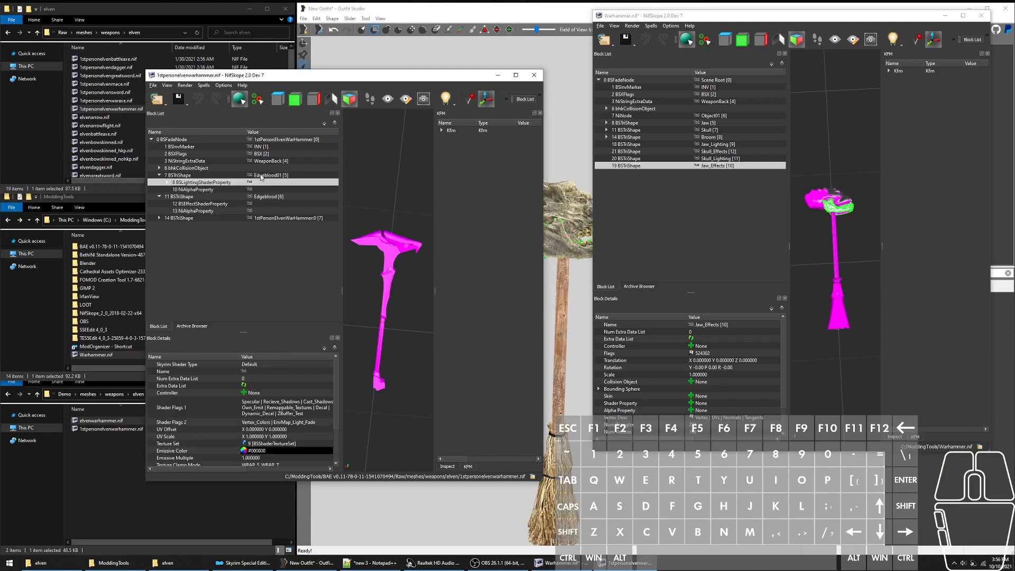
click(200, 190)
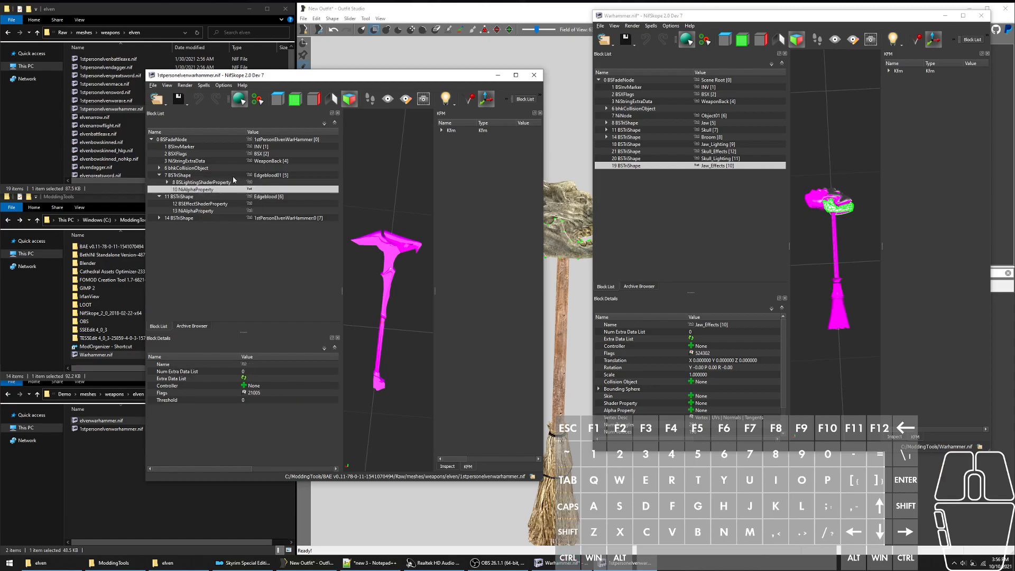
Step: Copy the Edgeblood01 BSLightingShaderProperty branch from the elven warhammer and paste it onto Jaw_Lighting and Skull_Lighting in Warhammer.nif
click(214, 183)
key(ctrl+c)
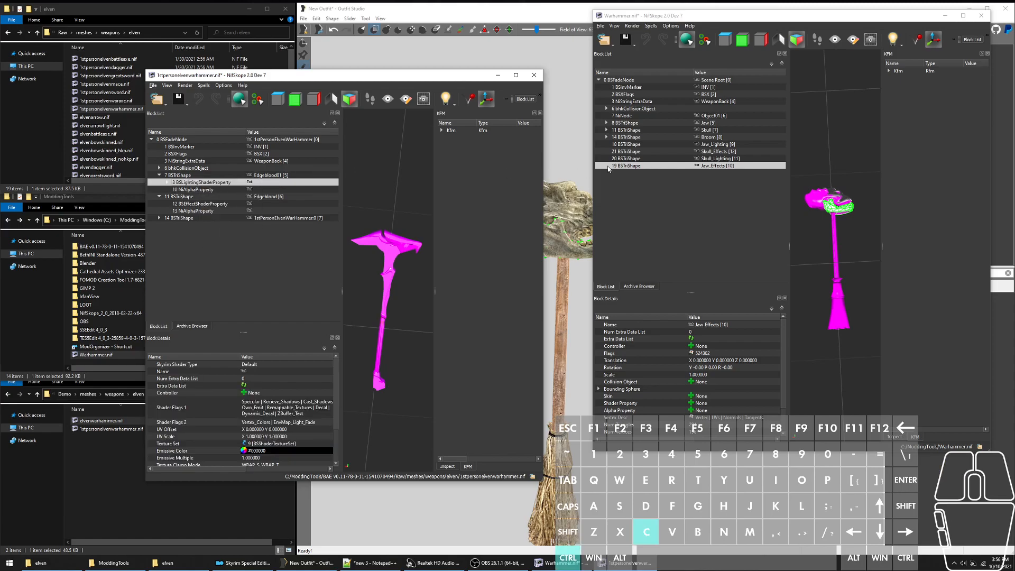
click(638, 144)
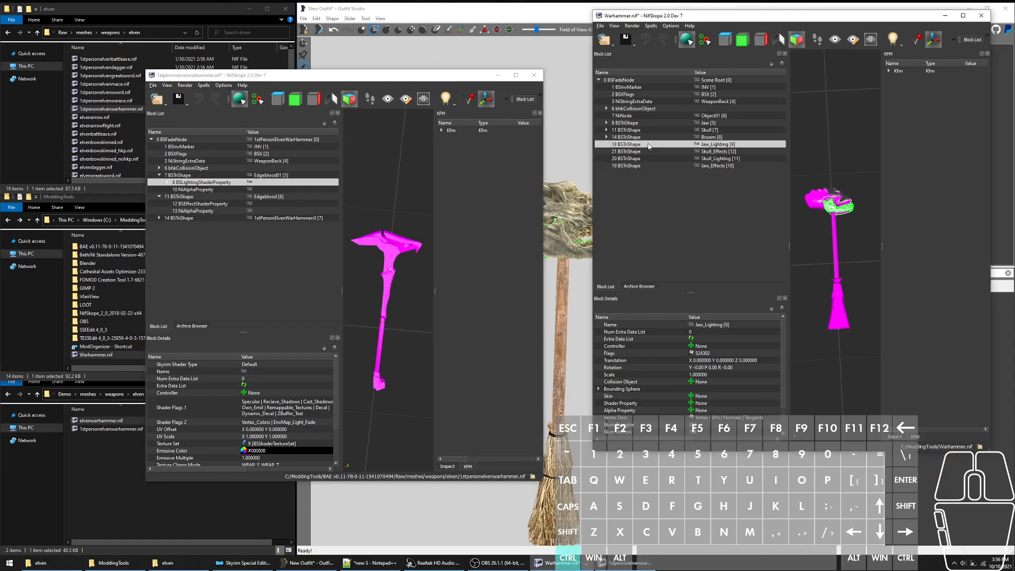
right_click(227, 181)
mouse_move(247, 176)
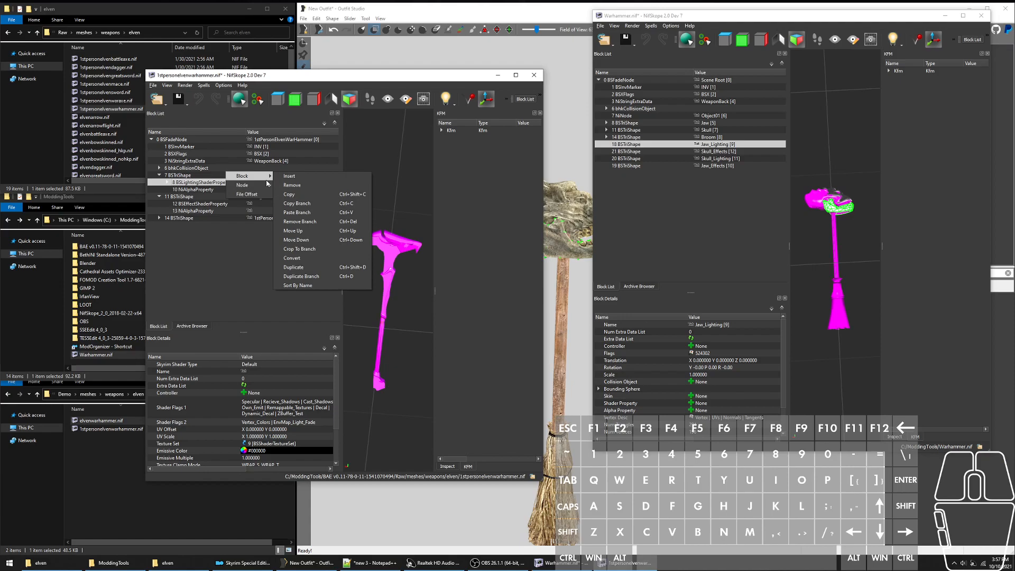
click(303, 203)
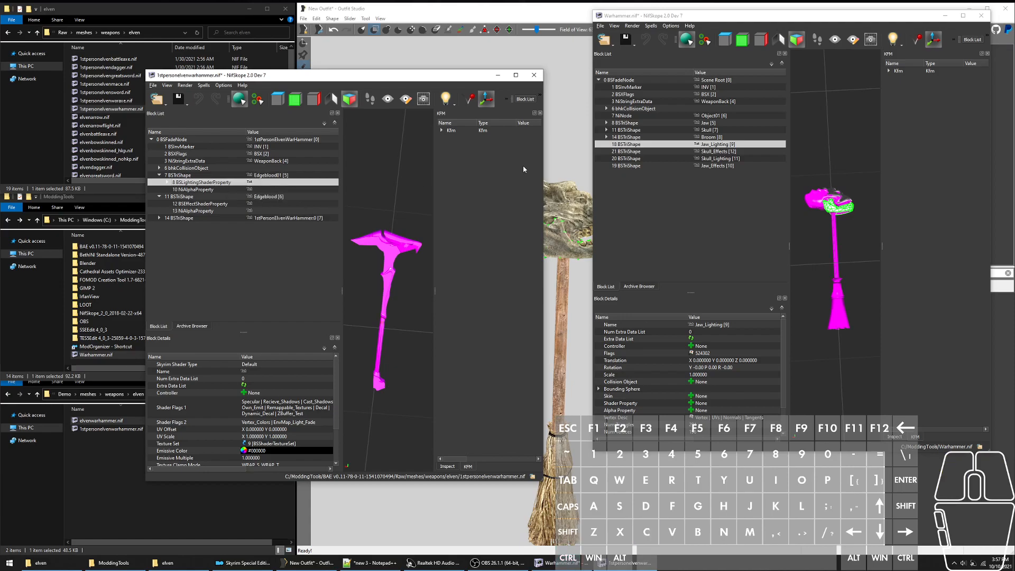
click(624, 143)
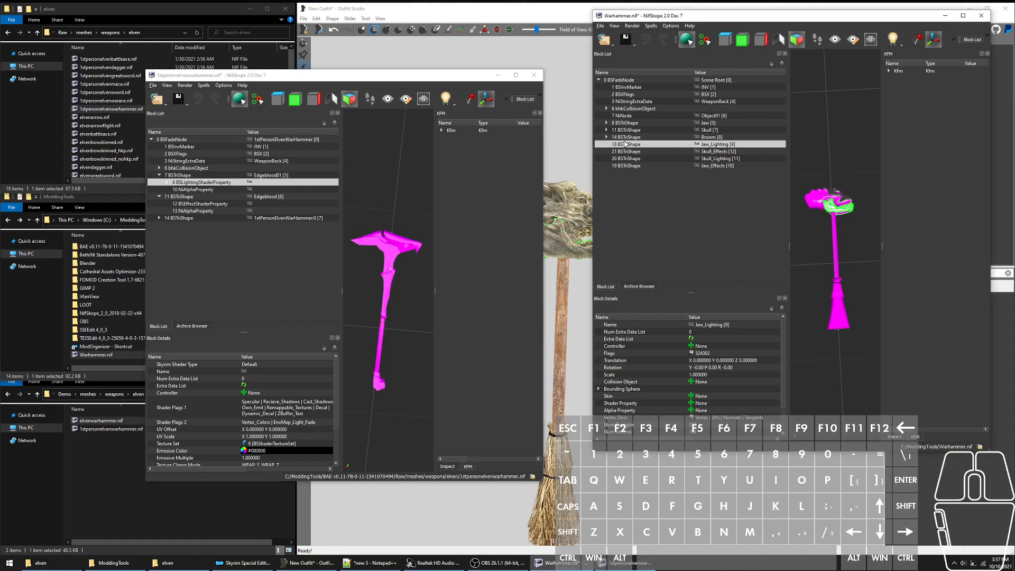
right_click(625, 144)
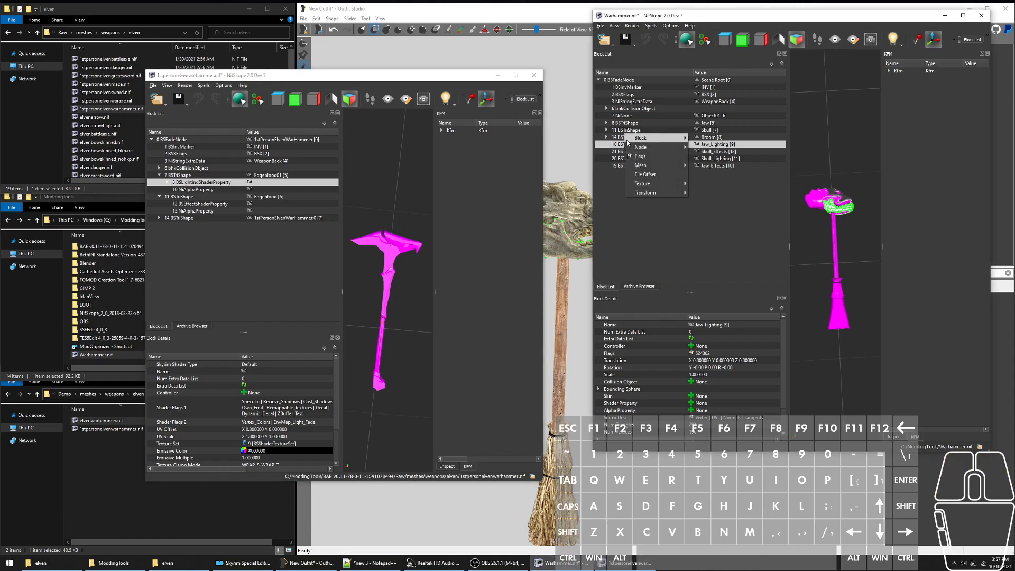
mouse_move(656, 138)
click(752, 175)
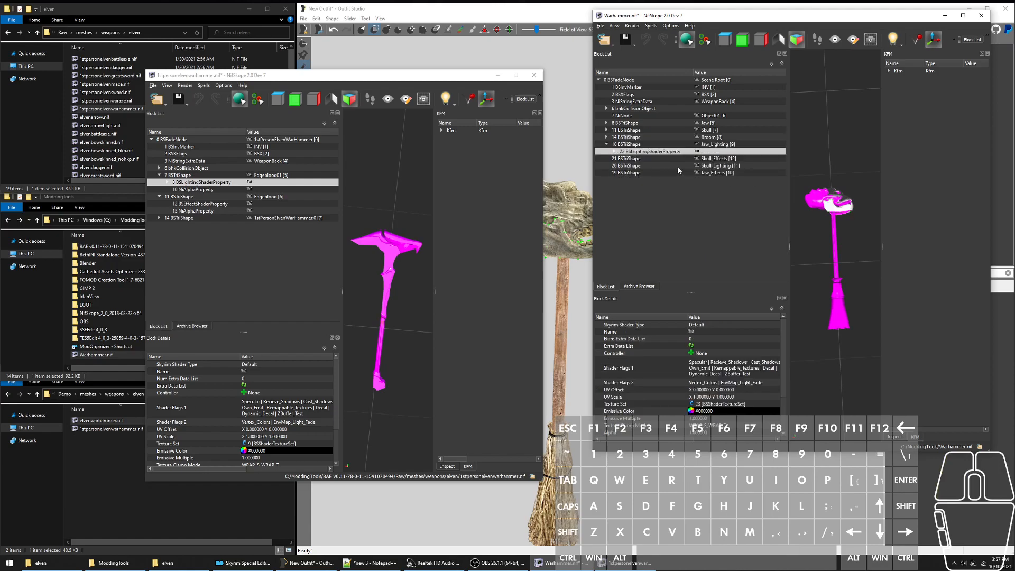
click(655, 165)
key(ctrl+v)
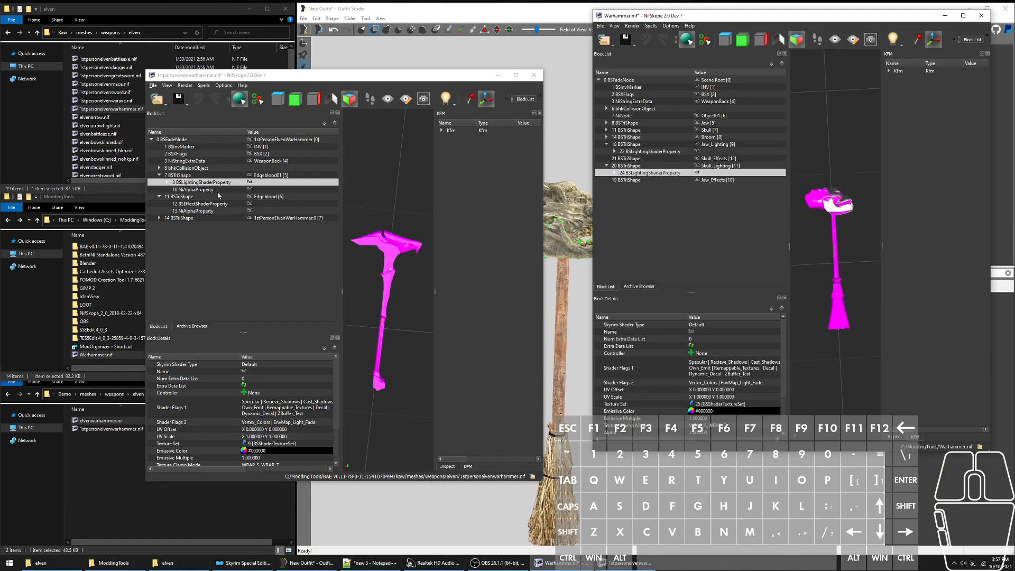
Step: Copy the Edgeblood01 NiAlphaProperty branch from the elven warhammer and paste it onto the Jaw_Lighting shape
click(217, 190)
key(ctrl+c)
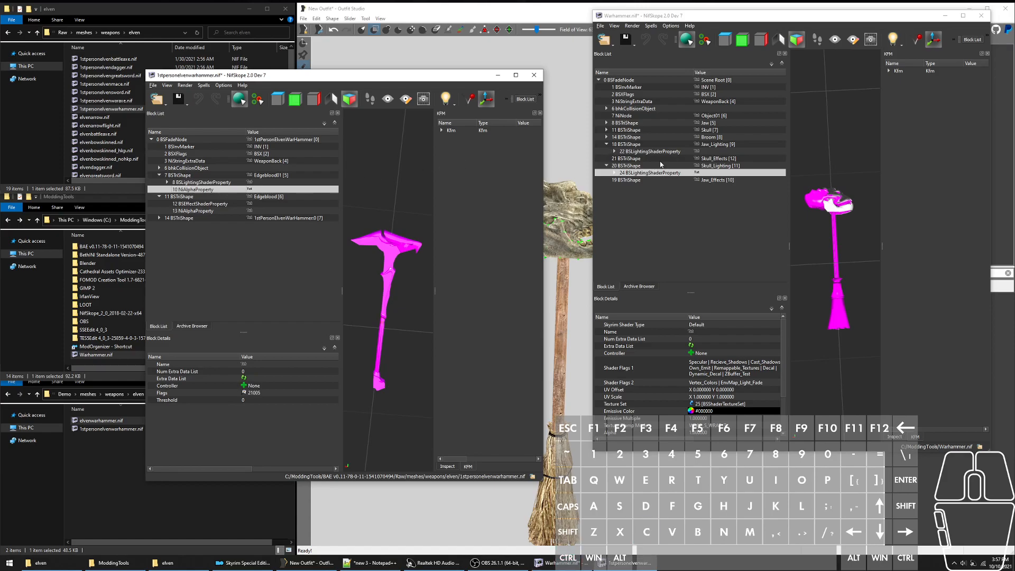
click(690, 152)
key(ctrl+v)
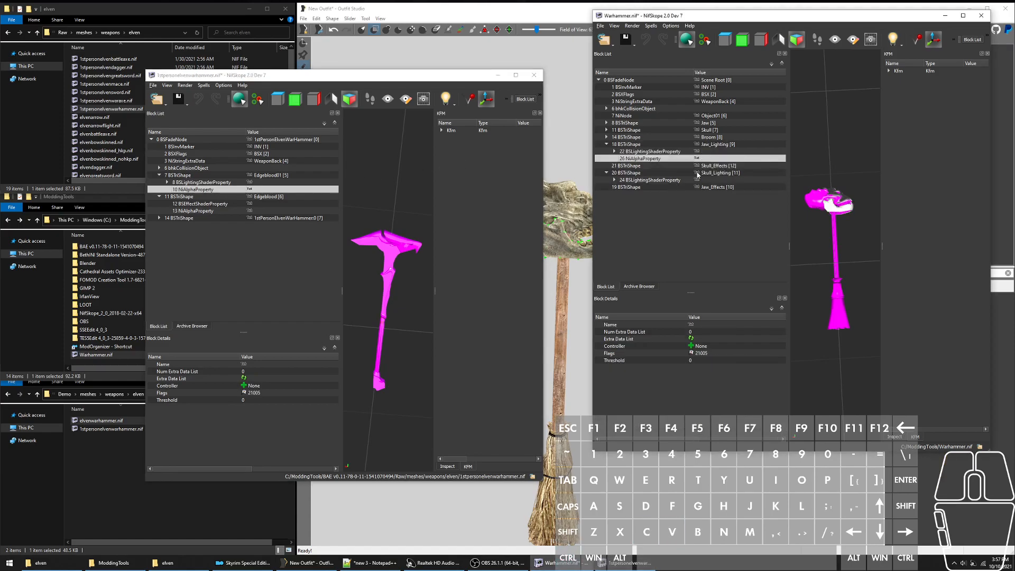
click(661, 168)
click(645, 180)
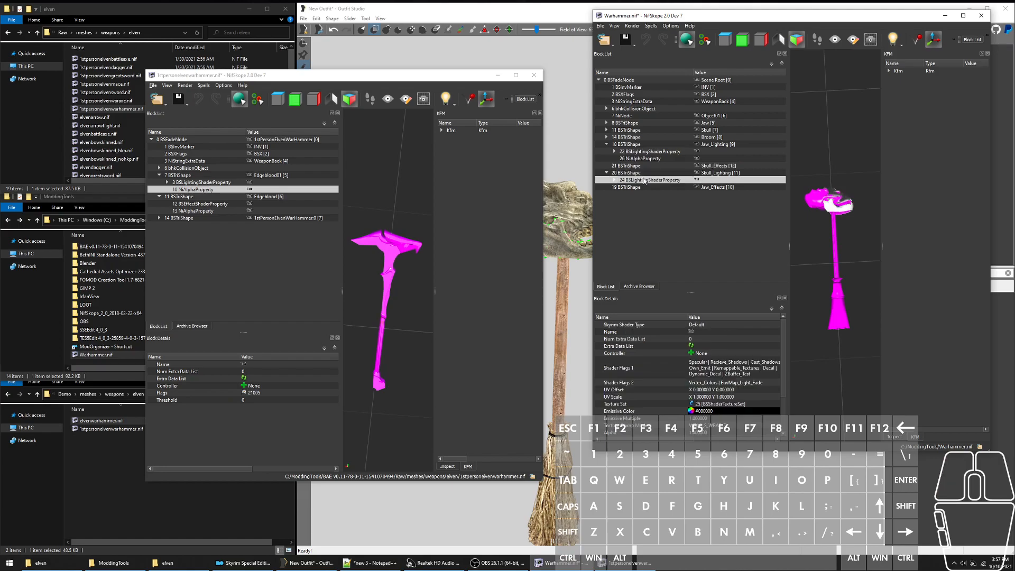
key(ctrl+v)
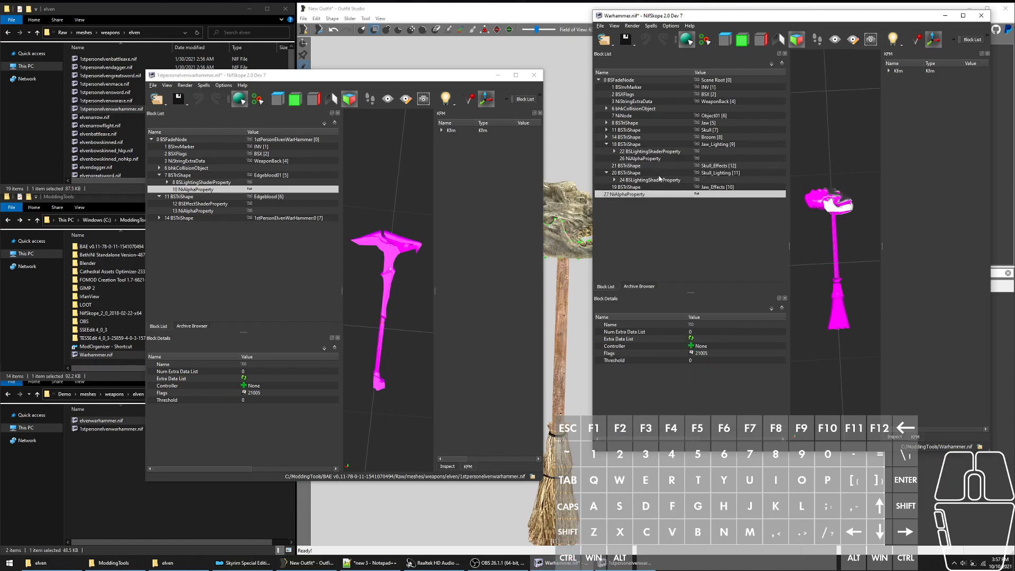
key(ctrl+z)
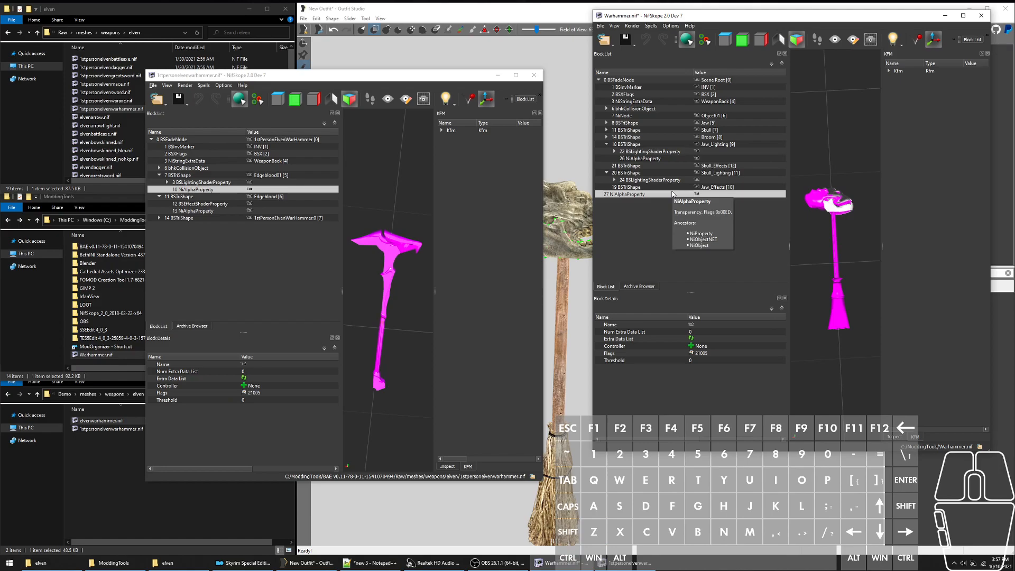
key(ctrl+Delete)
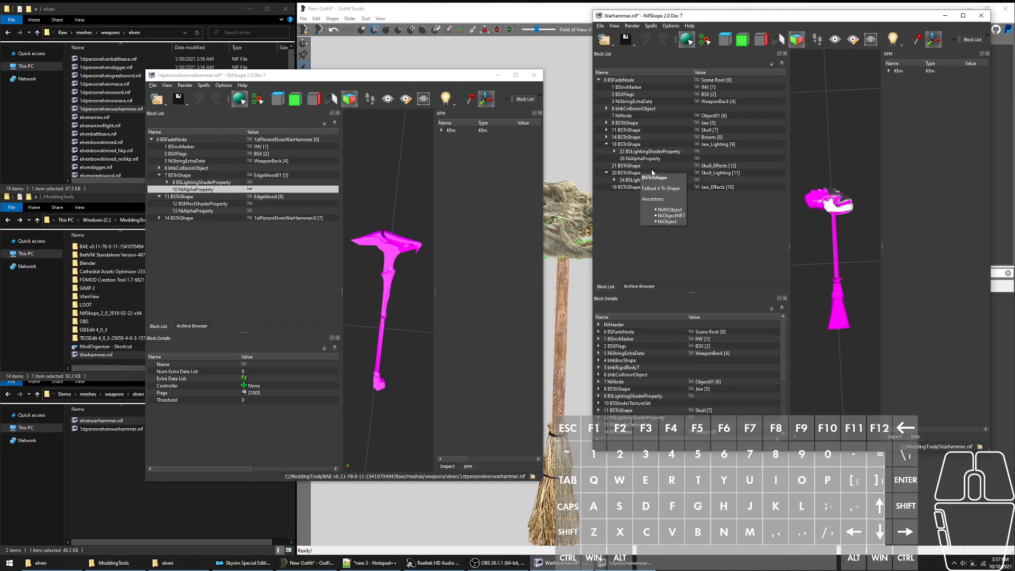
Step: Paste the copied Edgeblood01 NiAlphaProperty branch onto the Skull_Lighting shape
click(674, 173)
key(ctrl+v)
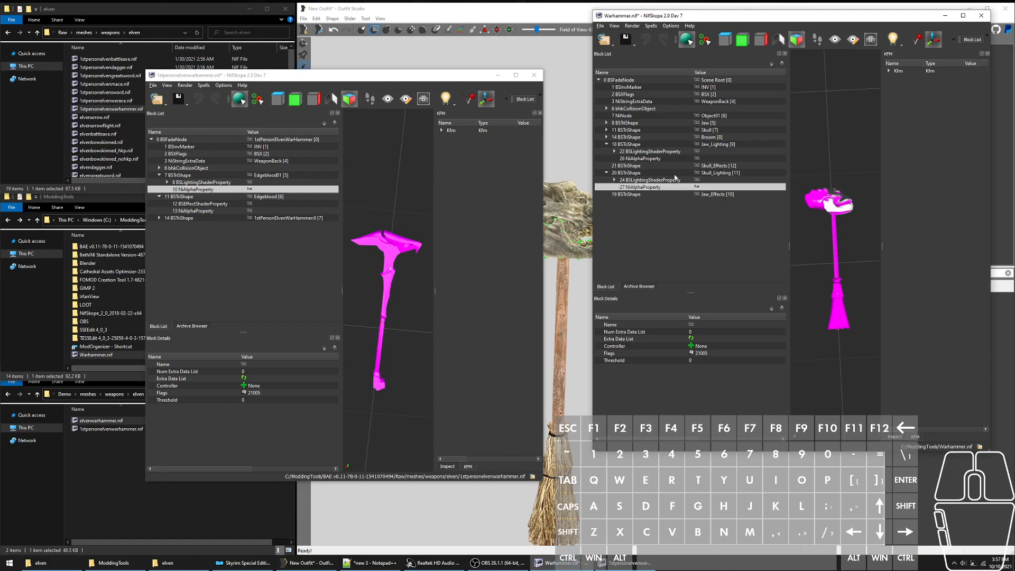
click(658, 182)
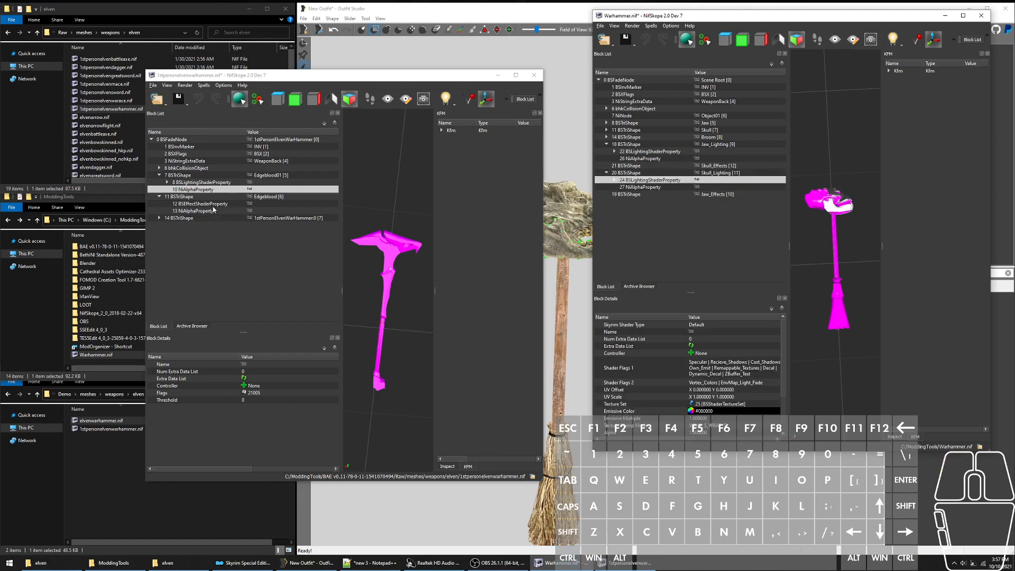
Step: Copy the BSEffectShaderProperty branch from the elven warhammer's Edgeblood shape and paste it onto Skull_Effects and Jaw_Effects
click(203, 204)
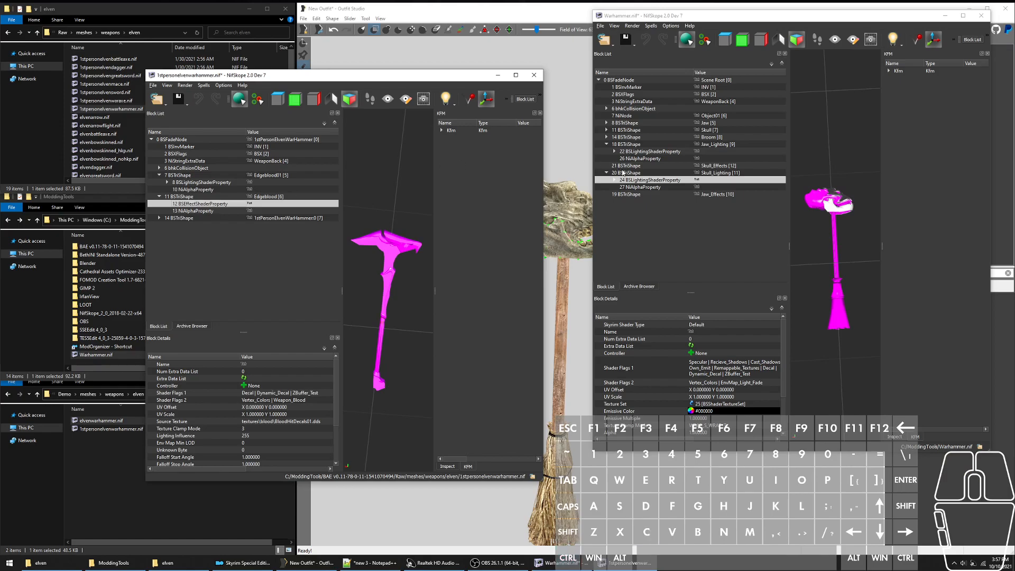
click(648, 165)
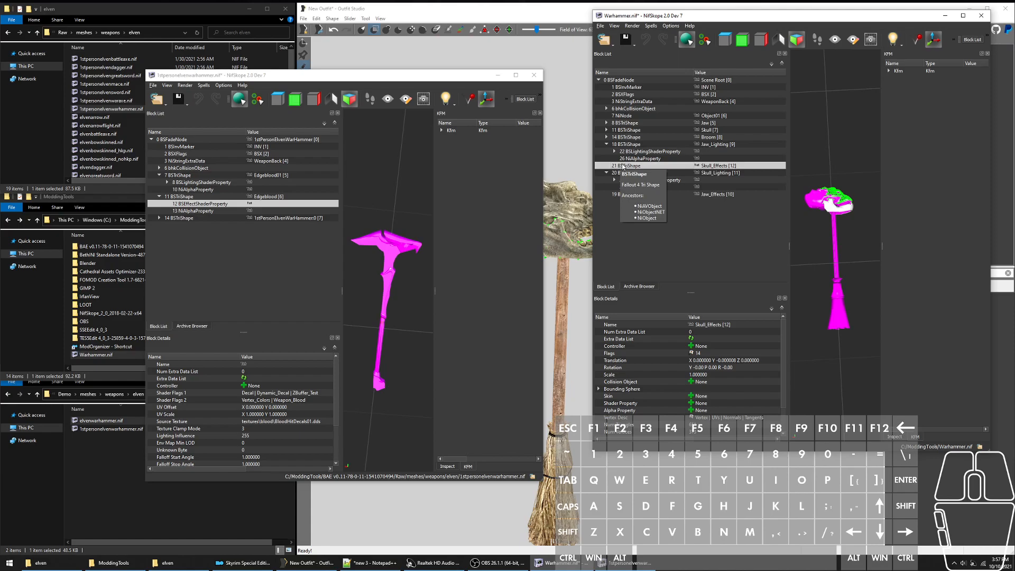
key(ctrl+v)
click(623, 201)
key(ctrl+v)
Step: Copy the Edgeblood shape's NiAlphaProperty branch and paste it onto the Skull_Effects and Jaw_Effects shapes
click(172, 213)
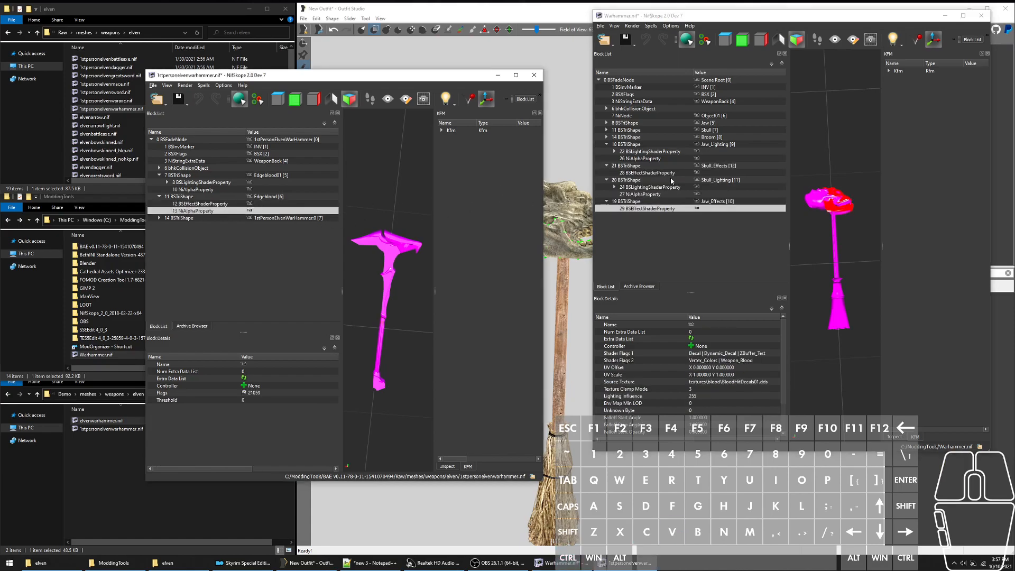
click(629, 166)
key(ctrl+v)
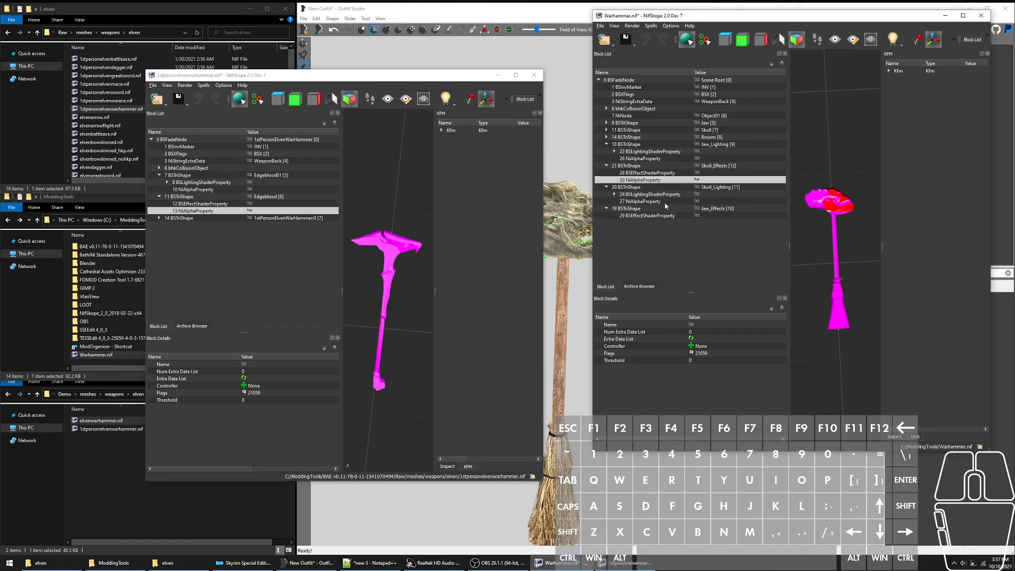
click(678, 208)
key(ctrl+v)
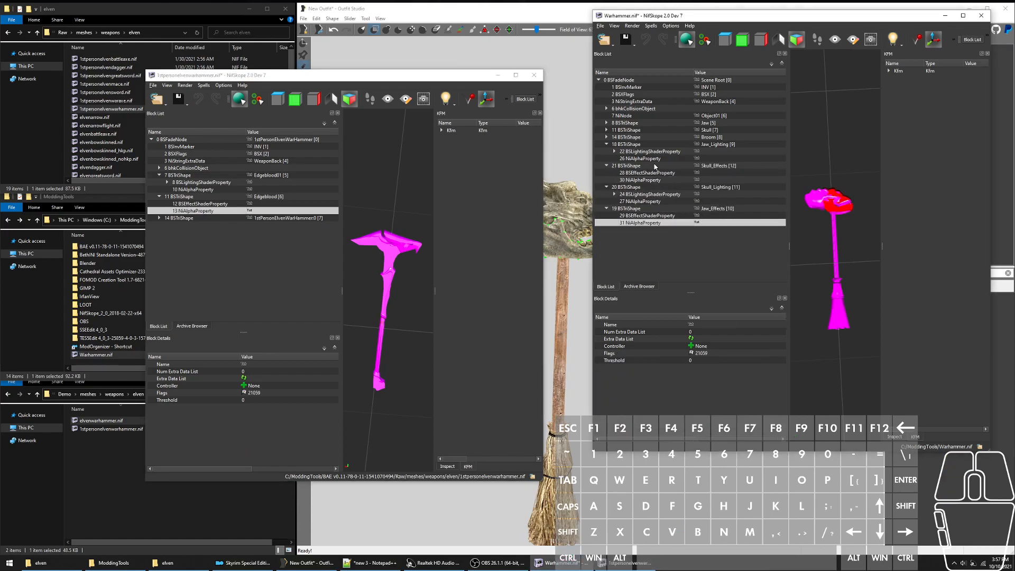
click(658, 165)
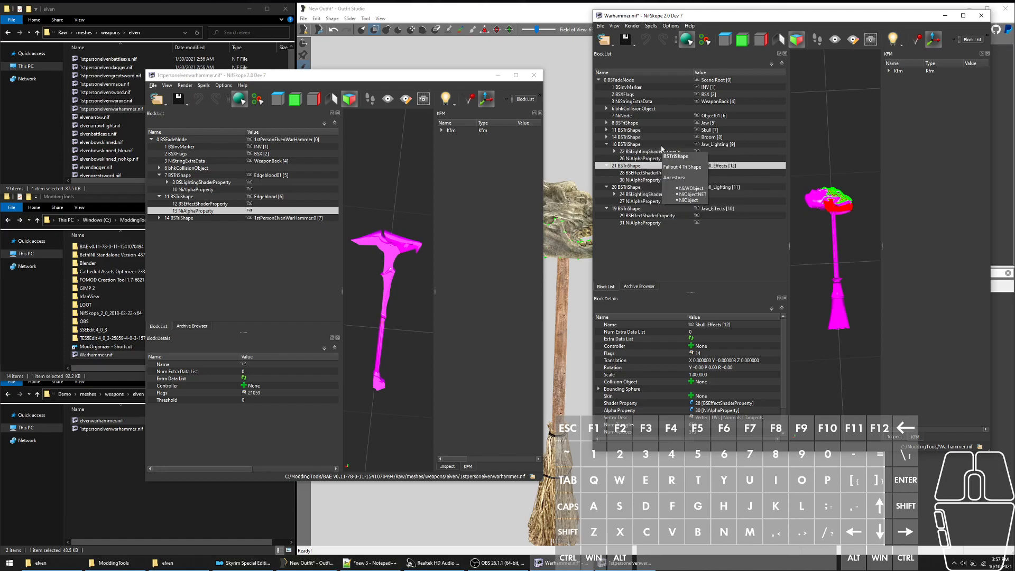
Step: Set the Flags value of the Jaw_Lighting shape to 15
click(660, 145)
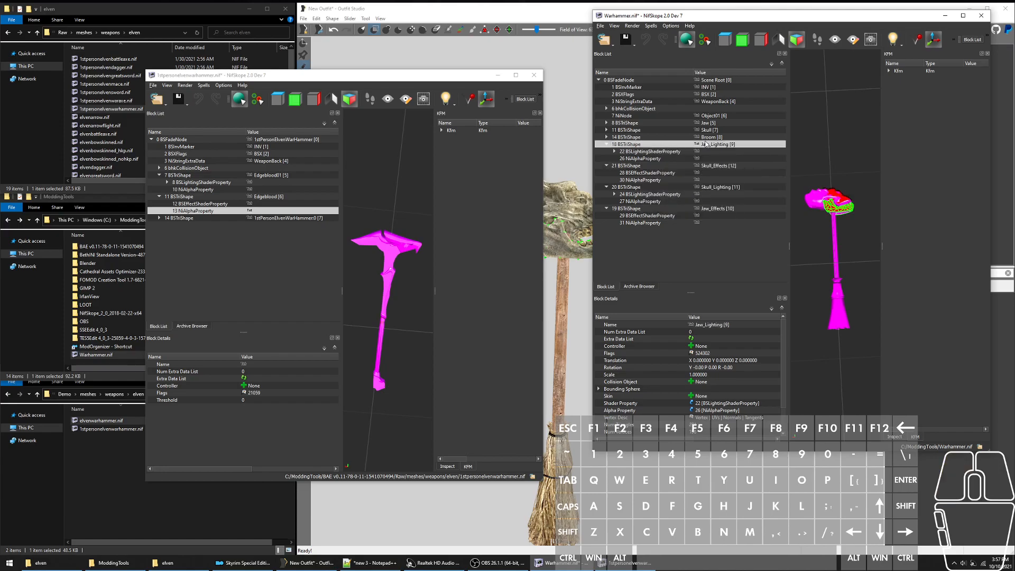
double_click(706, 353)
text(15)
key(Return)
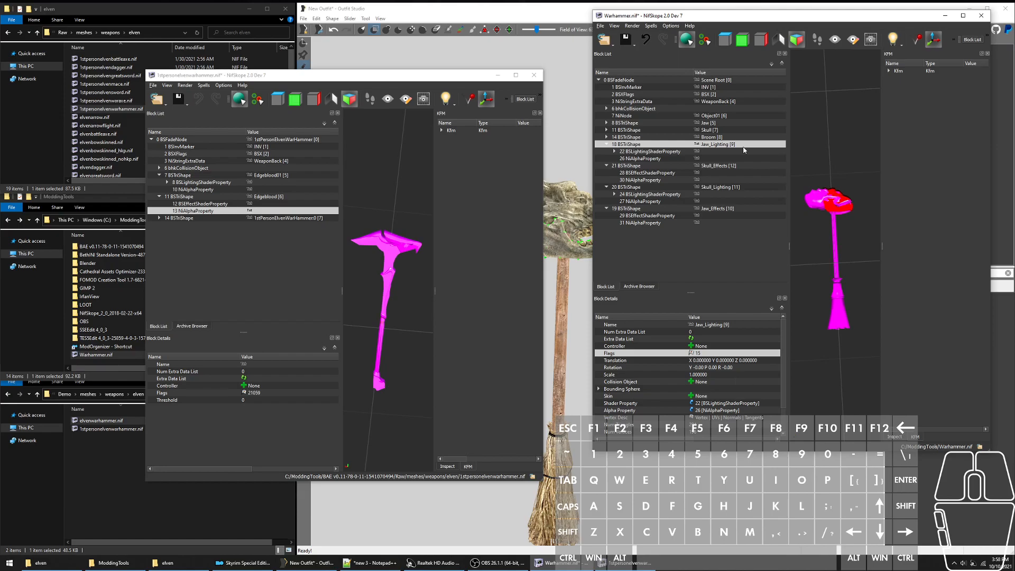
Step: Set the Flags value of the Skull_Effects shape to 15
click(686, 165)
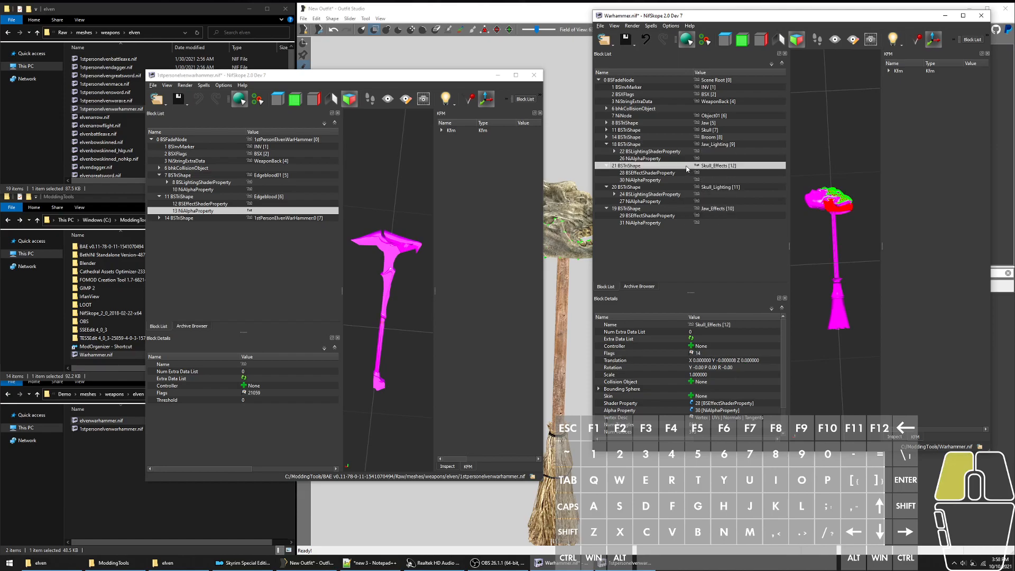
click(718, 354)
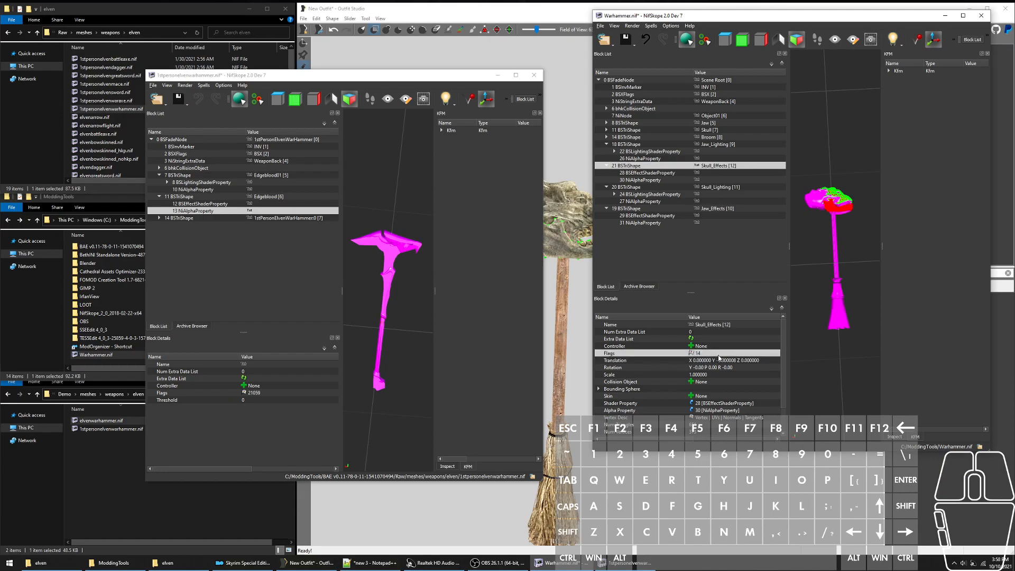
double_click(686, 354)
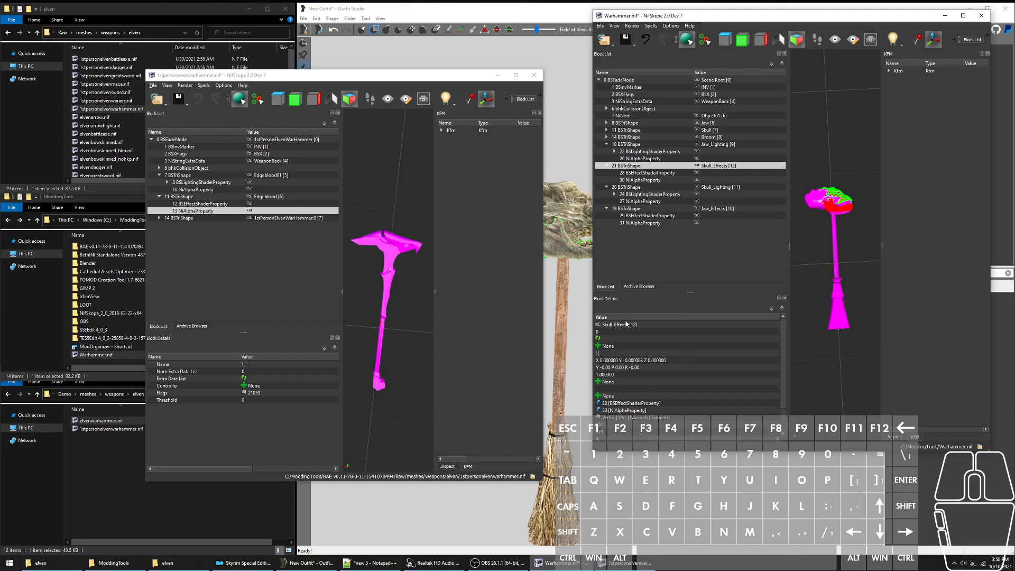
text(15)
key(Return)
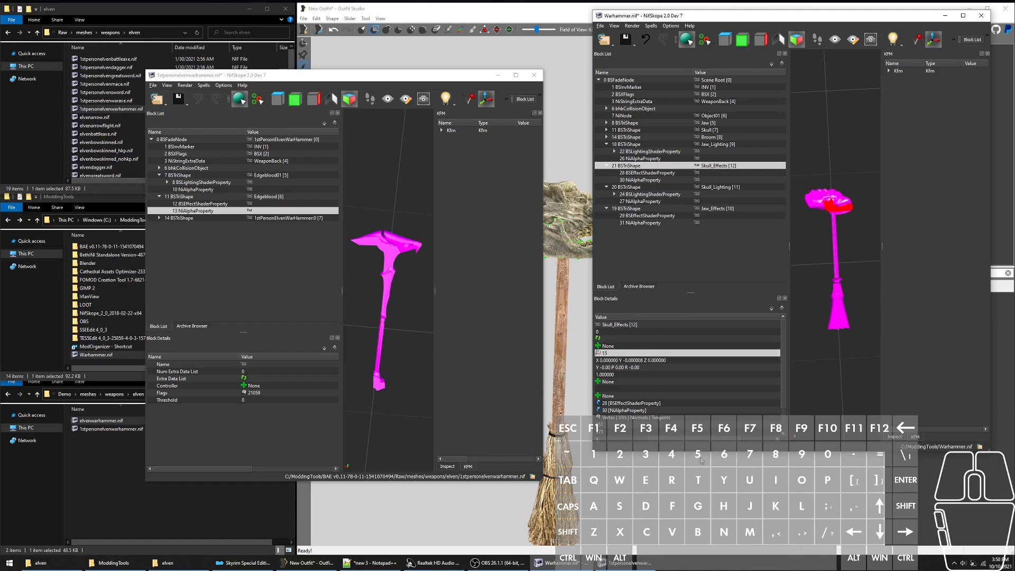
scroll(736, 444, left, 3)
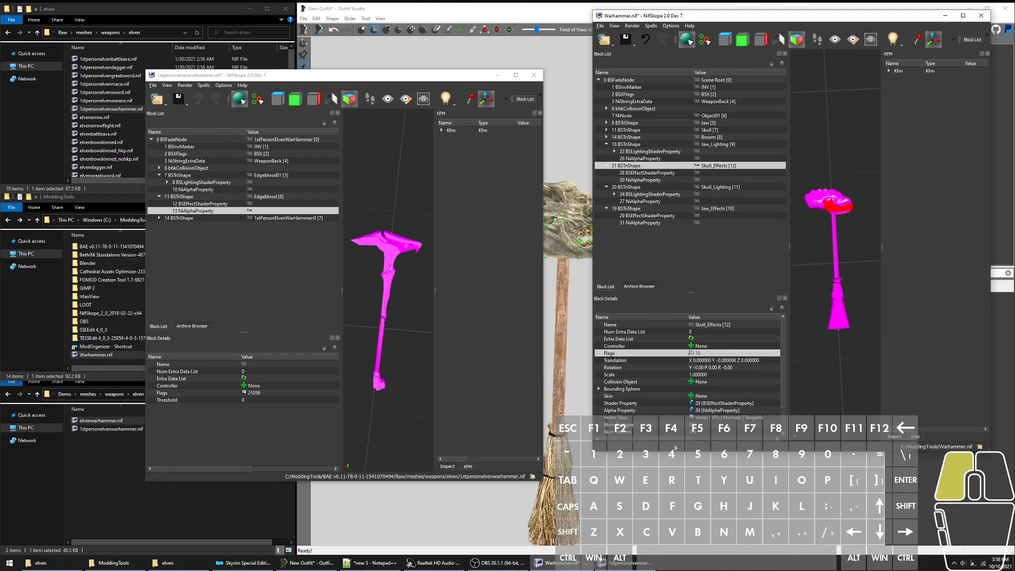
Step: Set the Flags value of the Skull_Lighting shape to 15
click(723, 187)
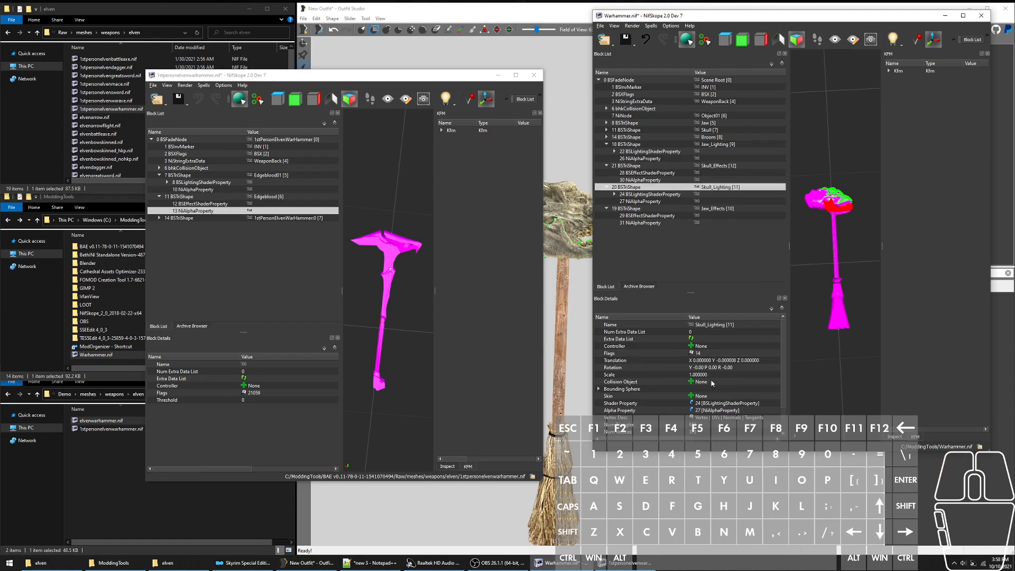
click(711, 353)
click(702, 353)
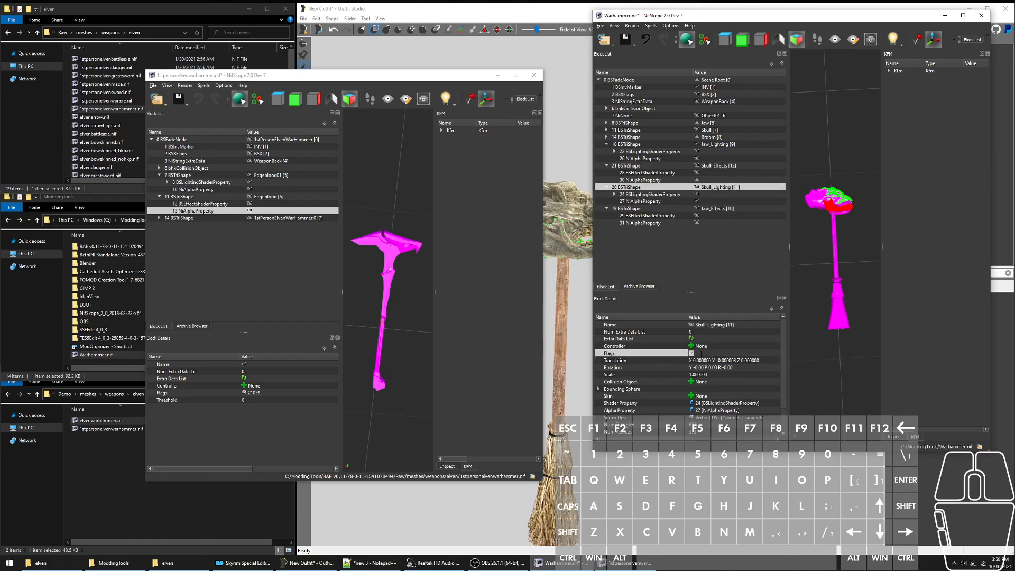
text(15)
key(Return)
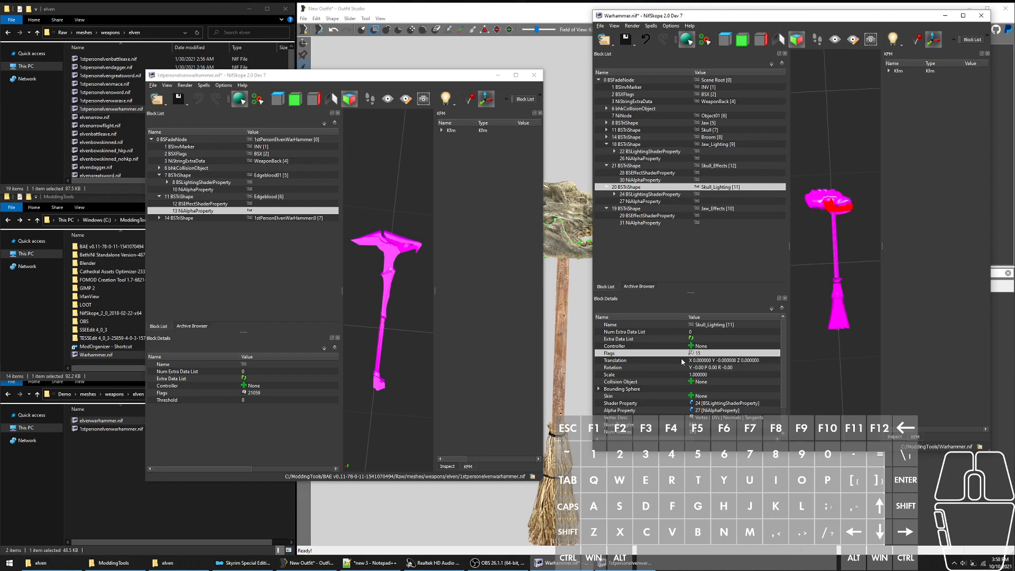
Step: Set the Flags value of the Jaw_Effects shape to 15
click(722, 208)
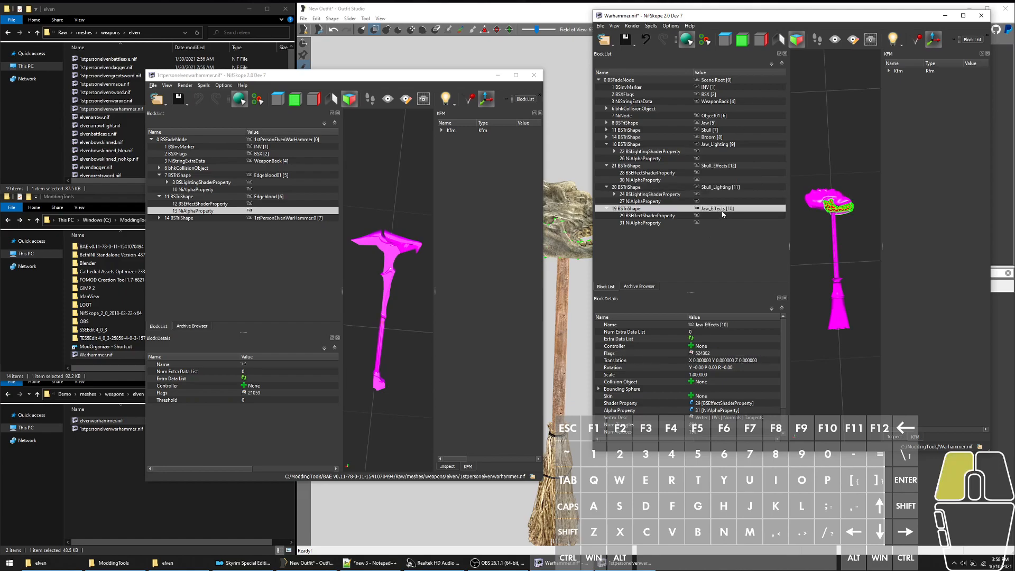
double_click(717, 353)
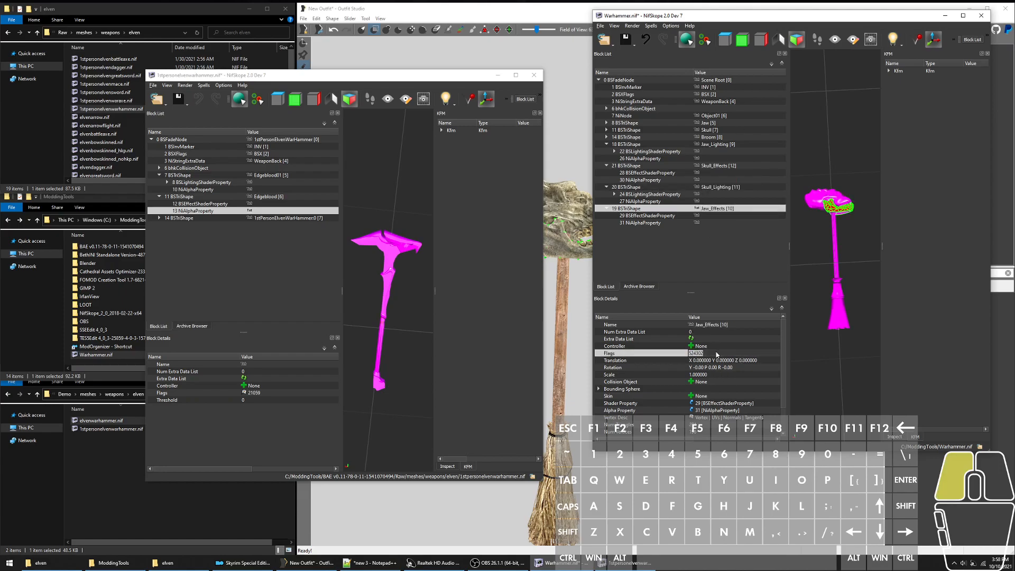
text(15)
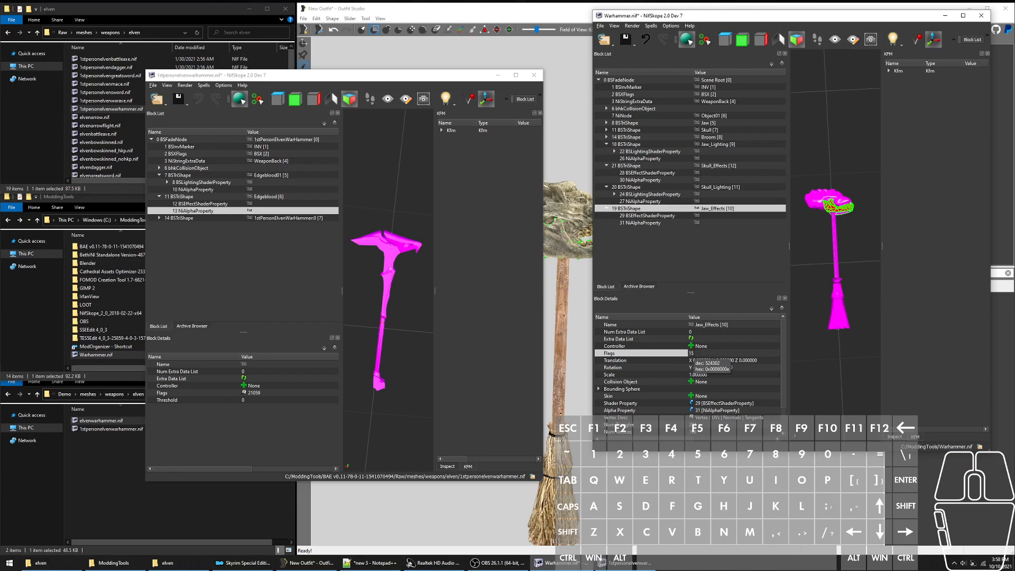
key(Return)
scroll(854, 222, down, 4)
scroll(847, 220, up, 6)
scroll(840, 216, down, 4)
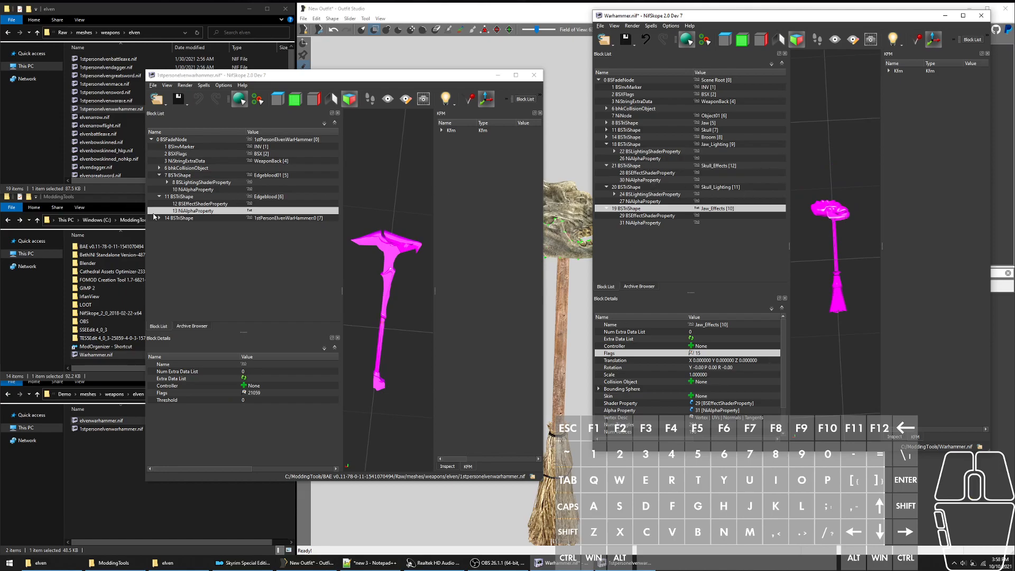
Step: Check the elven warhammer's Edgeblood BSEffectShaderProperty and save the custom Warhammer.nif
click(205, 204)
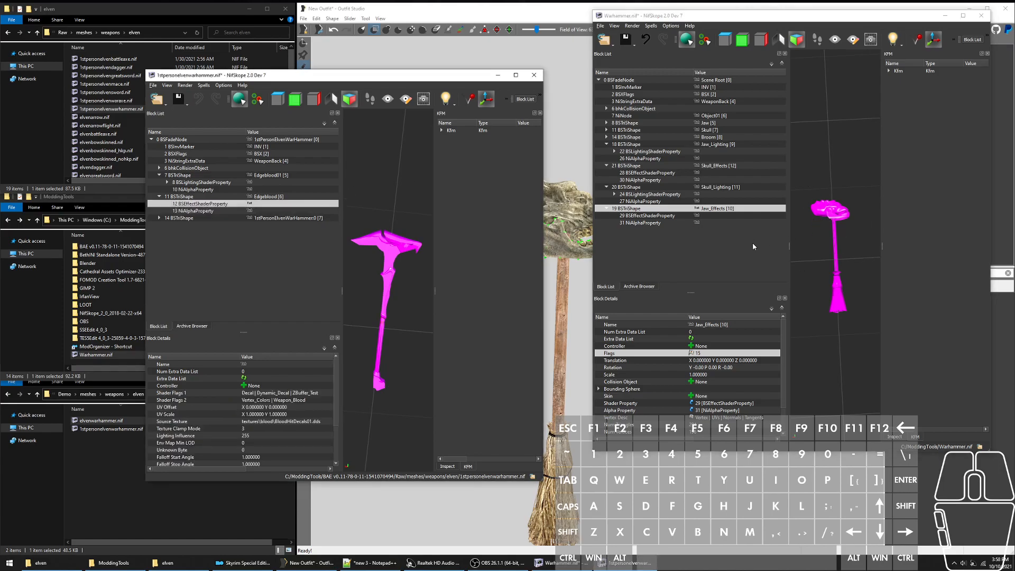
click(625, 46)
scroll(813, 277, up, 2)
scroll(812, 277, down, 2)
click(626, 40)
click(650, 53)
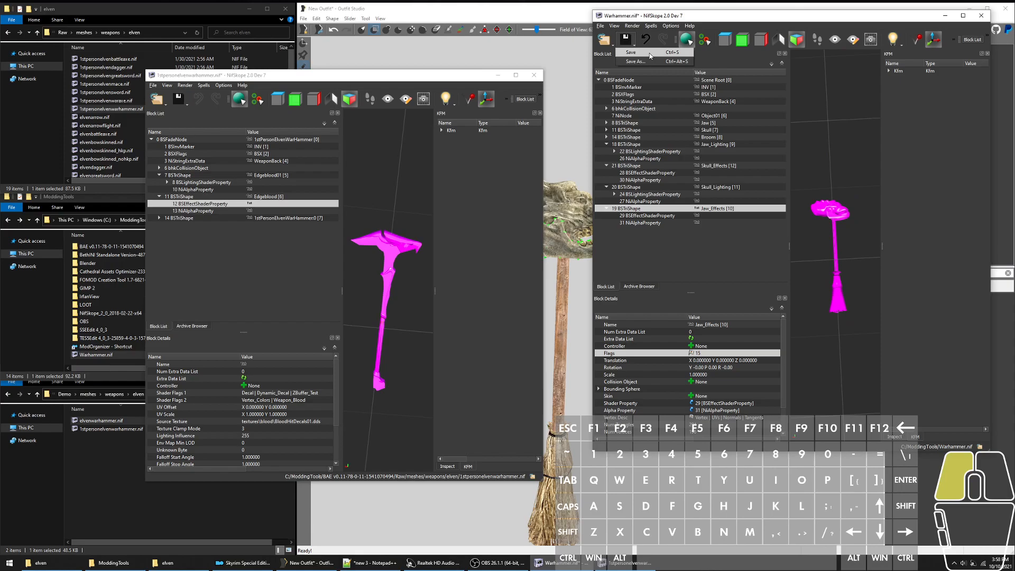
Step: Copy Warhammer.nif from the ModdingTools folder into the Demo mod's meshes\weapons\elven folder
click(95, 354)
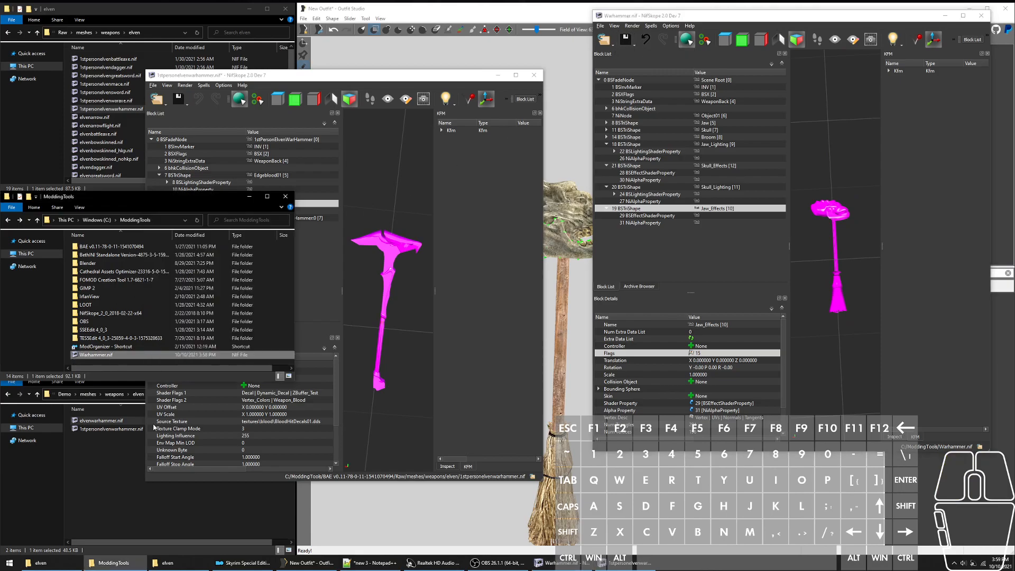
click(94, 355)
key(ctrl+c)
click(97, 435)
key(ctrl+v)
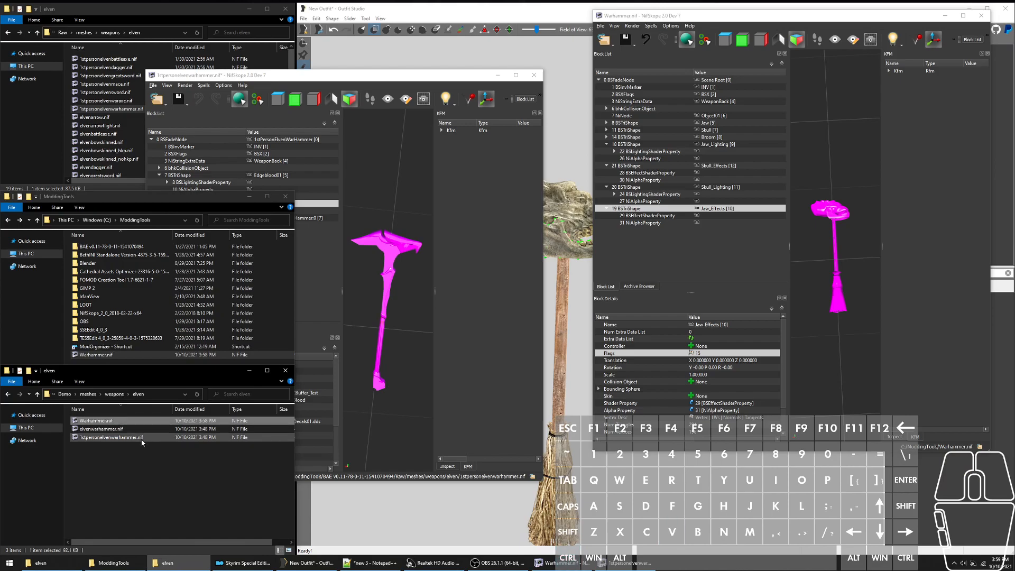
Step: Copy the file name 1stpersonelvenwarhammer and delete the old elvenwarhammer.nif and 1stpersonelvenwarhammer.nif from the Demo elven folder
click(139, 439)
key(F2)
key(ctrl+c)
mouse_move(135, 445)
mouse_down()
mouse_move(132, 418)
mouse_move(131, 429)
mouse_up()
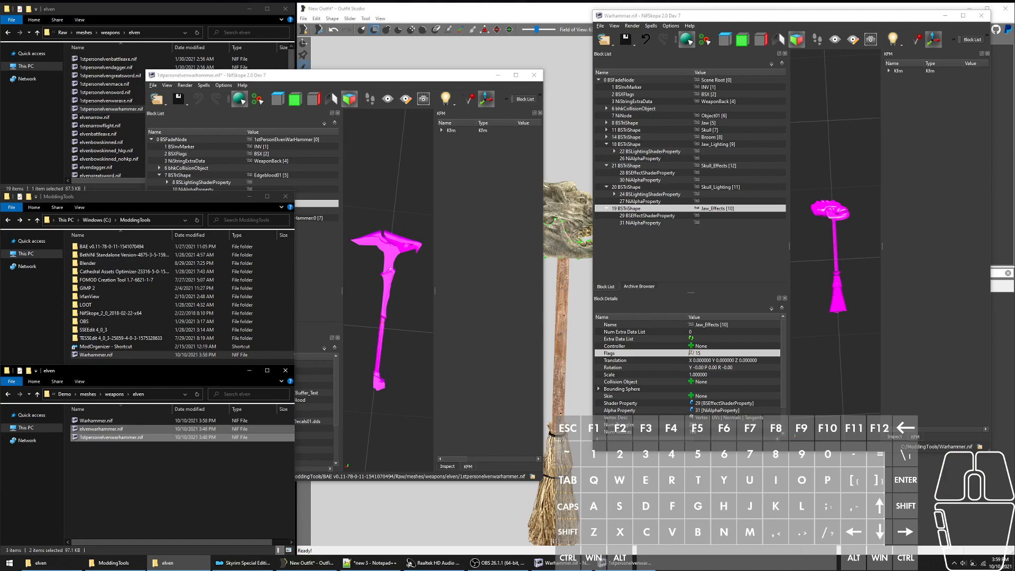
key(Delete)
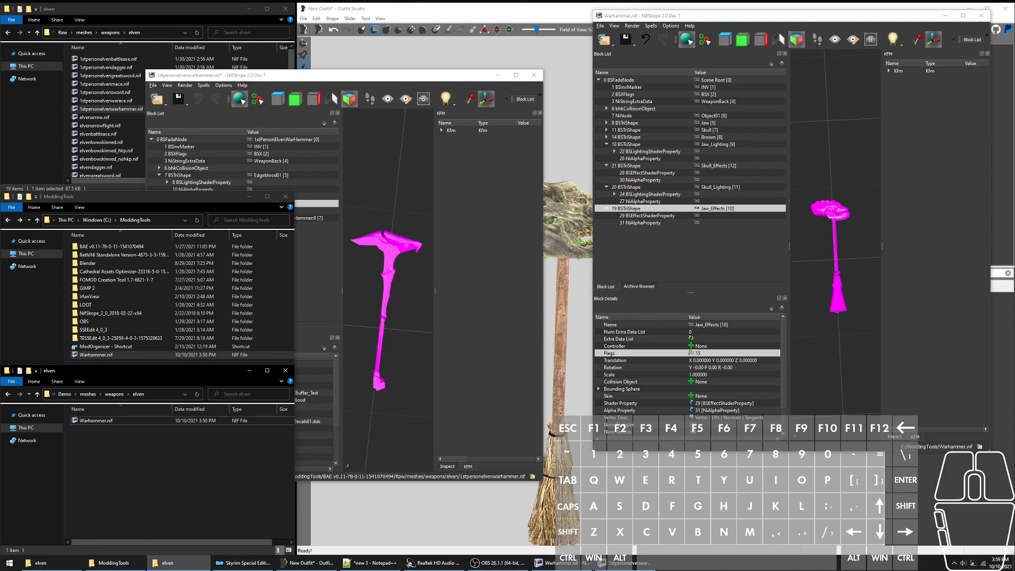
Step: Rename Warhammer.nif in the Demo elven folder as 1stpersonelvenwarhammer.nif using the copied name
click(154, 422)
key(F2)
key(ctrl+v)
click(129, 456)
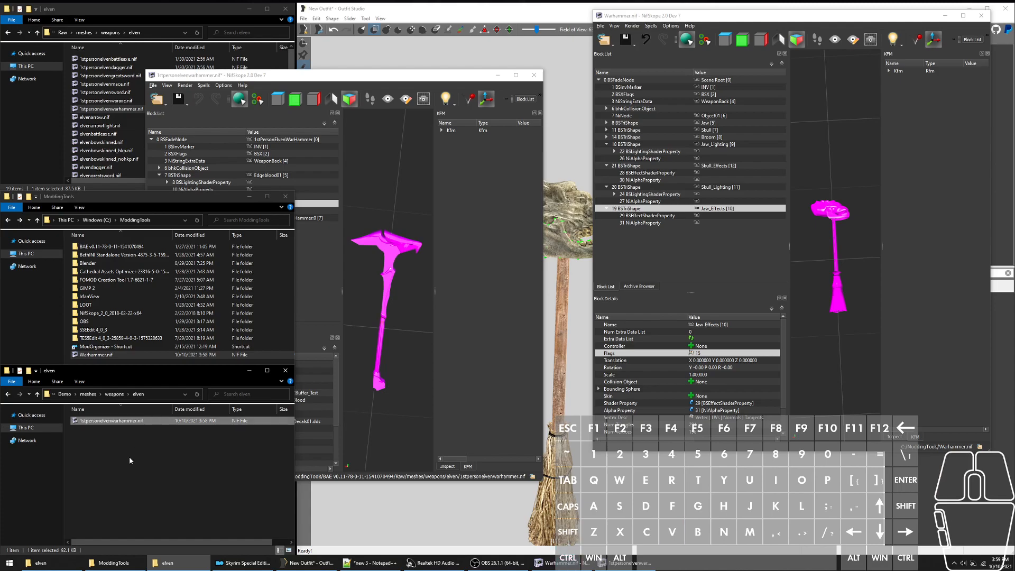
Step: Duplicate 1stpersonelvenwarhammer.nif in the same folder and rename the copy as elvenwarhammer.nif
click(170, 423)
key(ctrl+c)
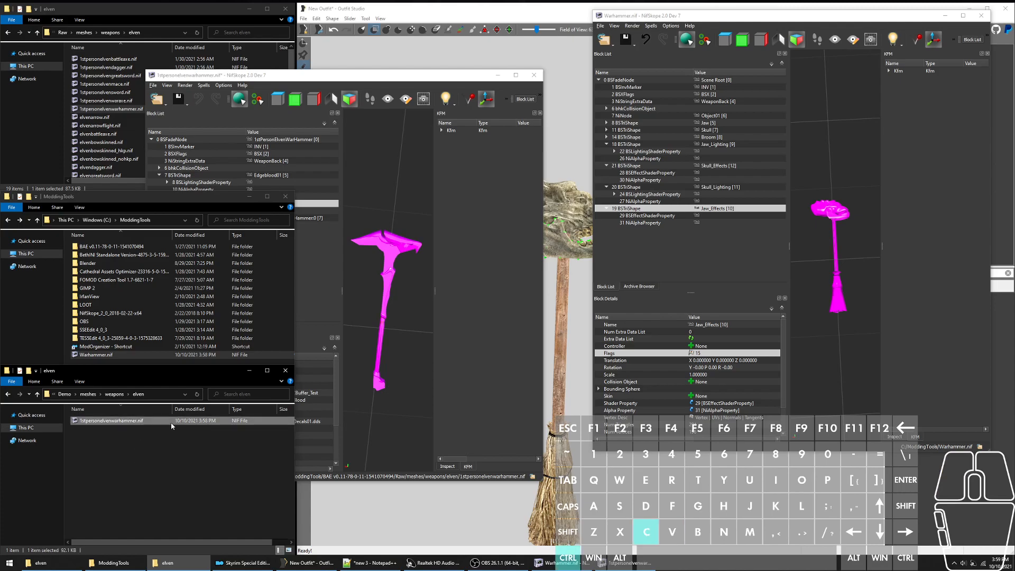
key(ctrl+v)
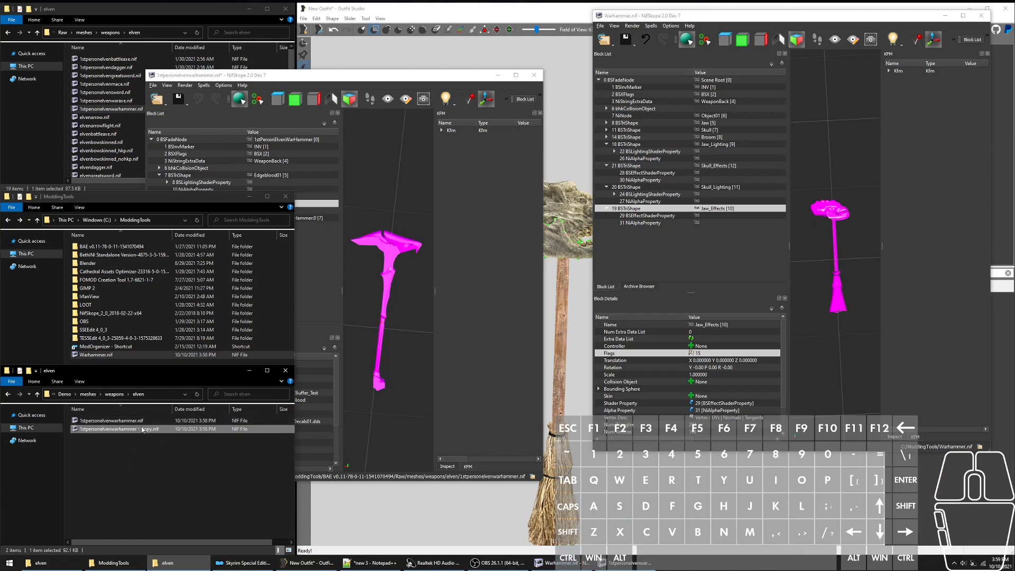
key(F2)
key(Right)
key(BackSpace)
key(BackSpace)
key(BackSpace)
key(BackSpace)
key(BackSpace)
key(BackSpace)
key(BackSpace)
key(Left)
key(Left)
key(Left)
key(Left)
key(Left)
key(Left)
key(Left)
key(Left)
key(Left)
key(Left)
key(Left)
key(Left)
key(Left)
key(Left)
key(BackSpace)
key(BackSpace)
key(BackSpace)
key(BackSpace)
key(BackSpace)
key(BackSpace)
key(BackSpace)
key(BackSpace)
key(BackSpace)
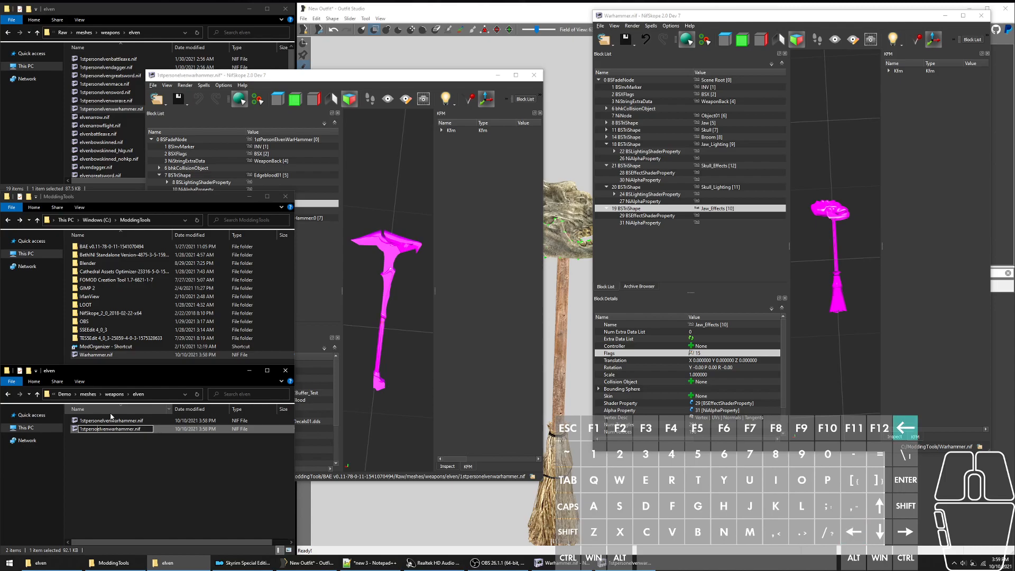
key(Return)
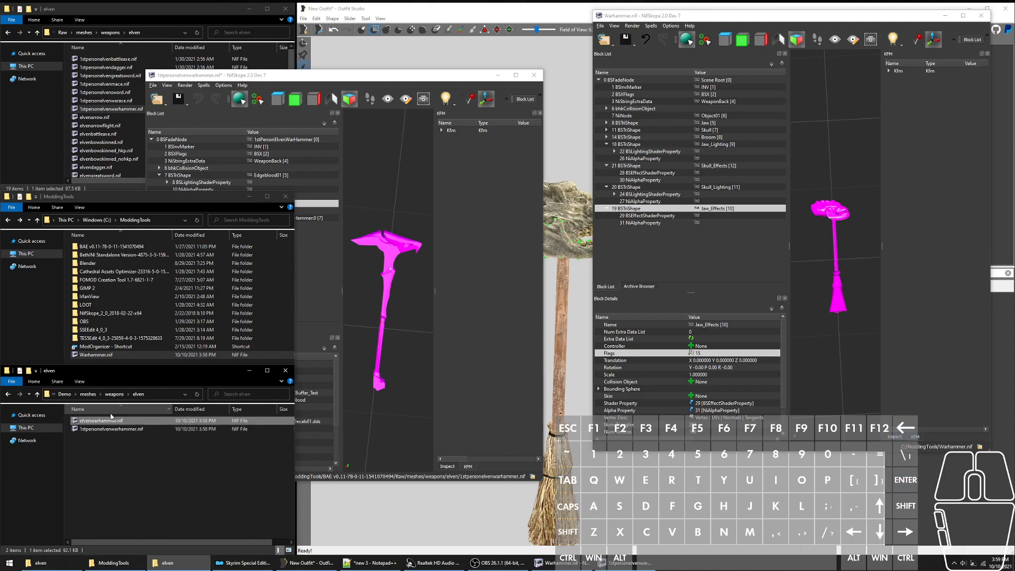
click(633, 247)
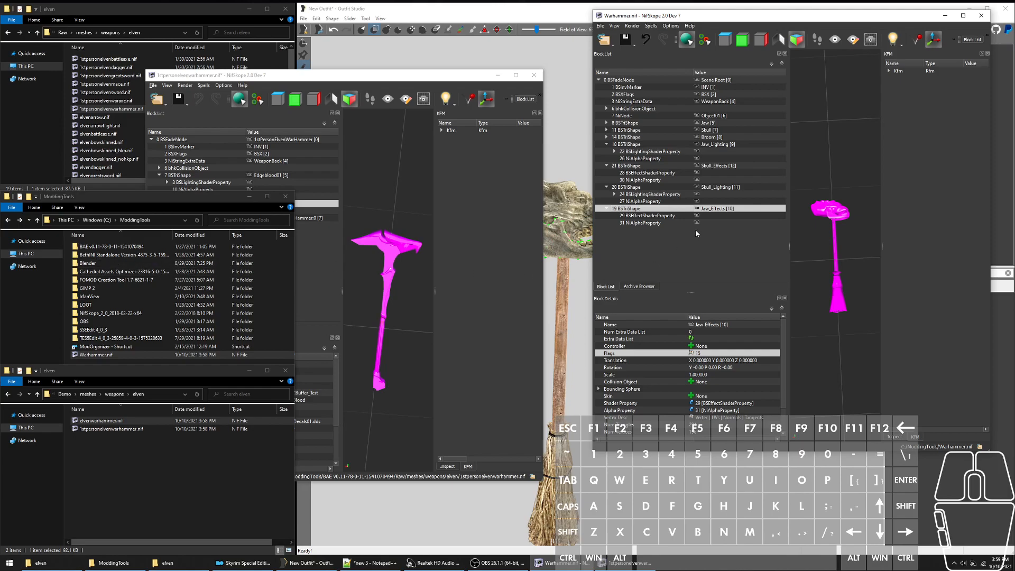
click(672, 256)
click(210, 175)
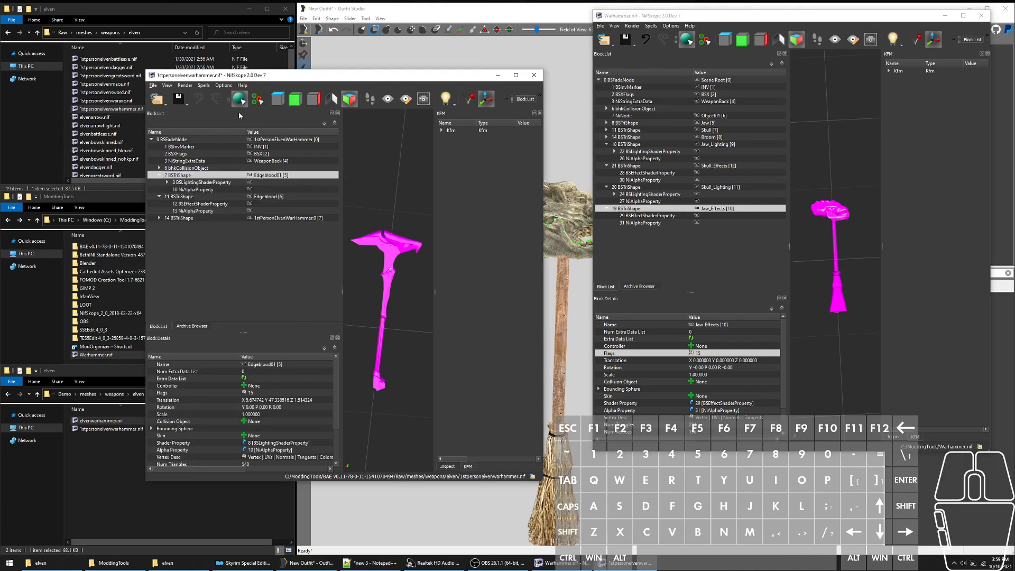
click(629, 245)
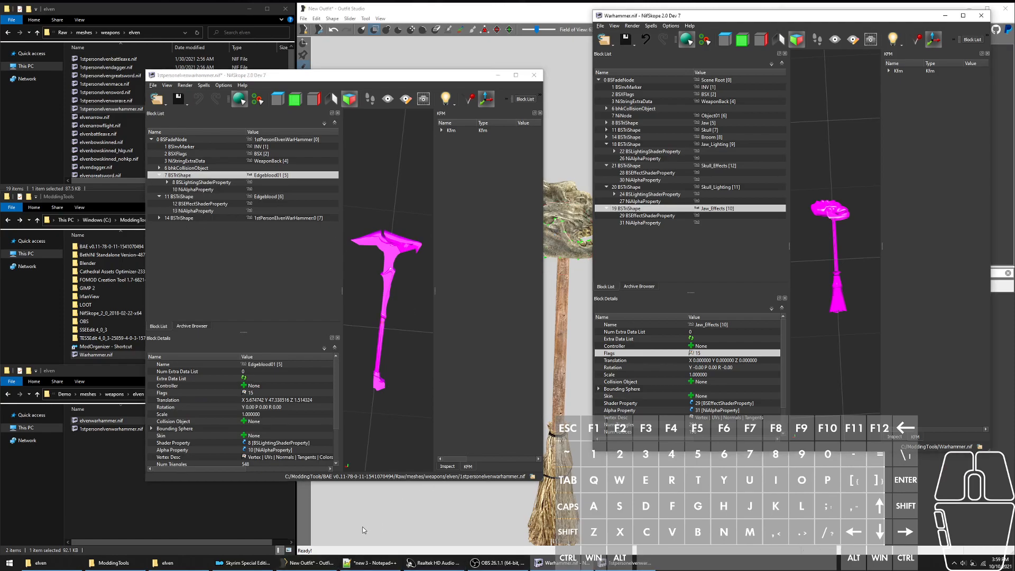
Step: Switch to Mod Organizer and launch Skyrim through SKSE
click(242, 563)
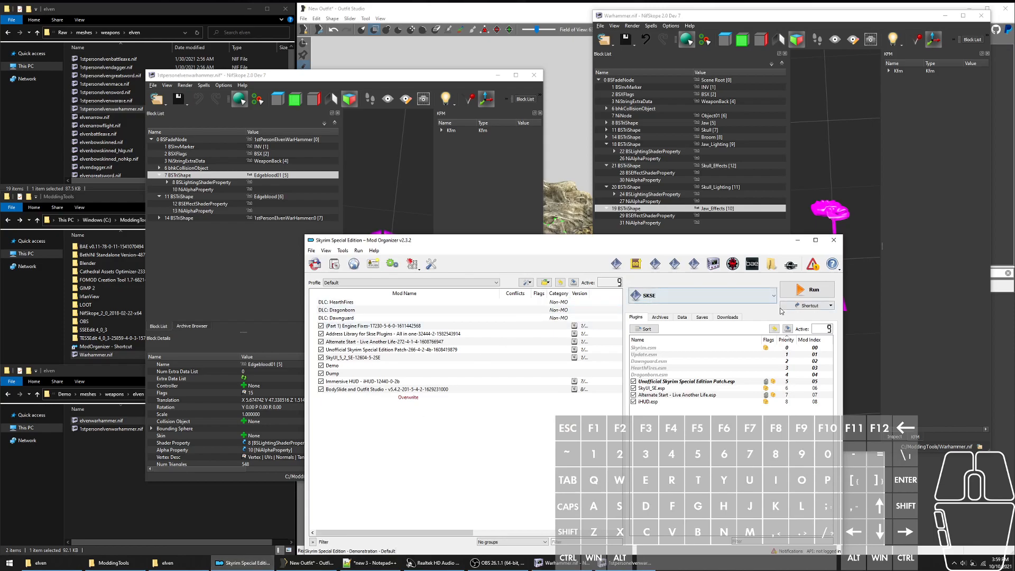
click(799, 289)
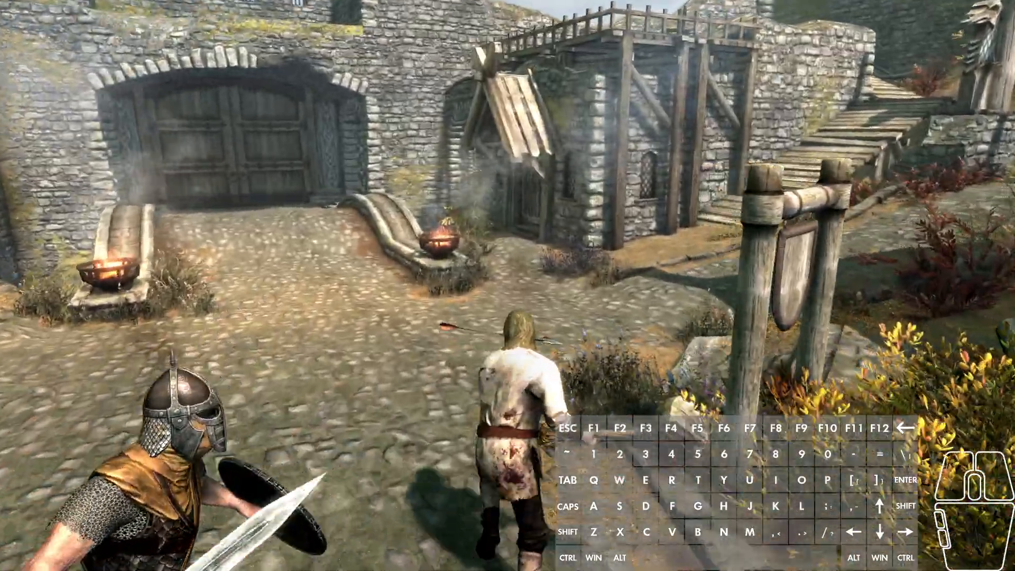
Step: Quit the game with the console command qqq
key(grave)
text(qqq)
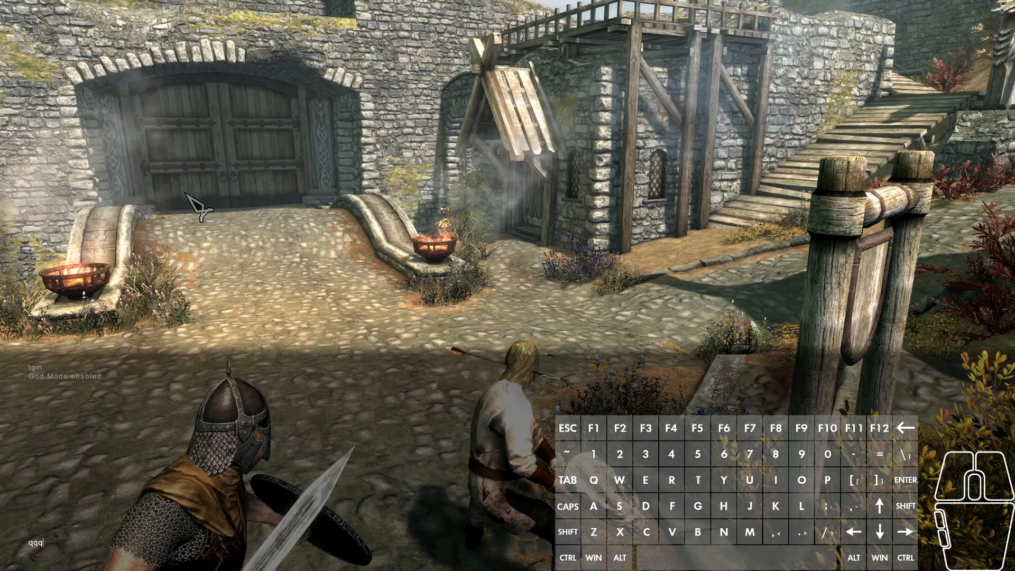
key(Return)
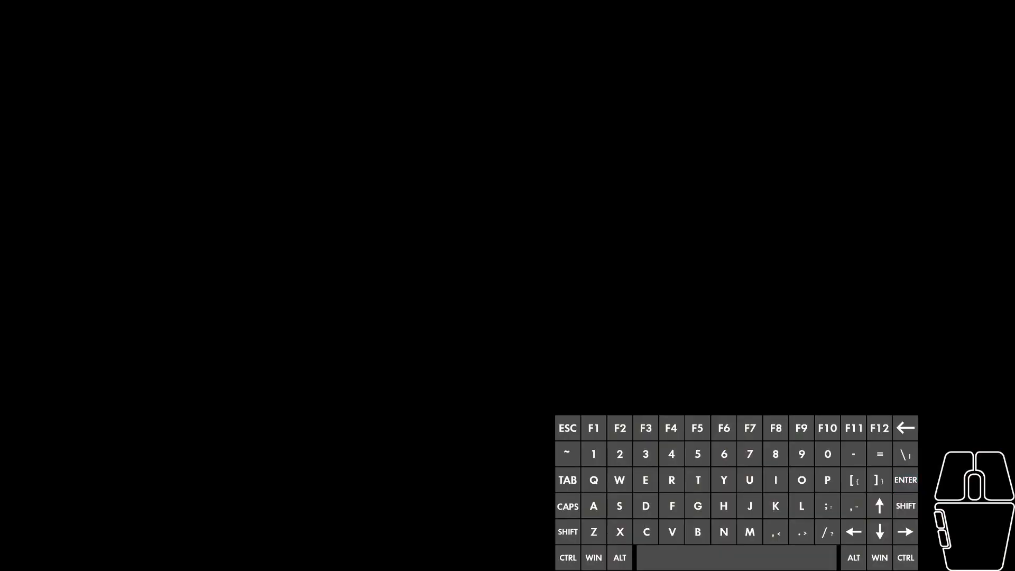